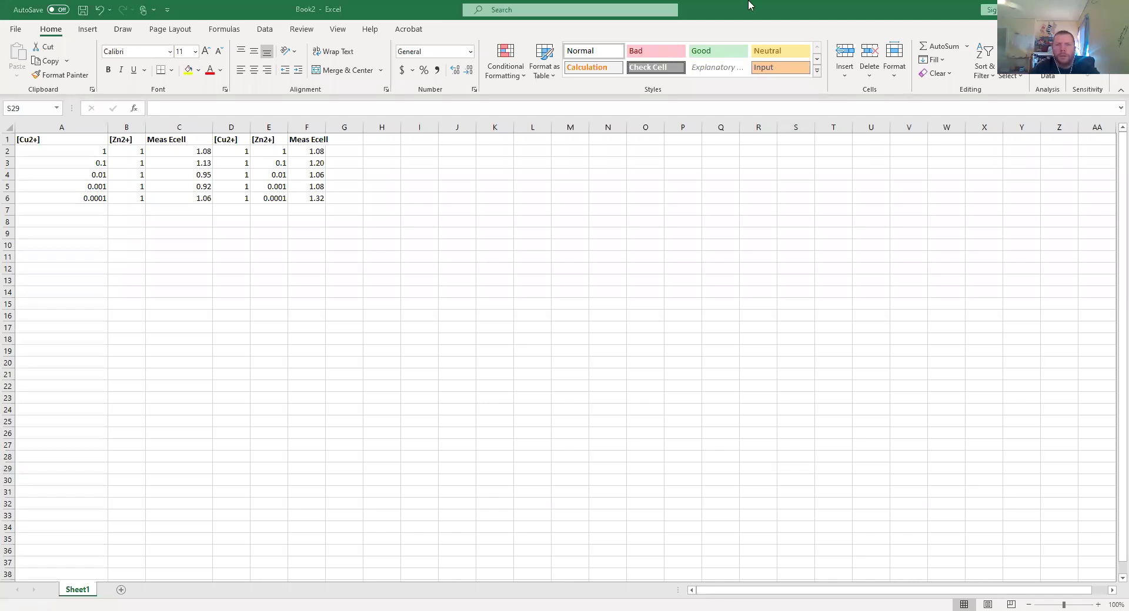
pyautogui.click(747, 5)
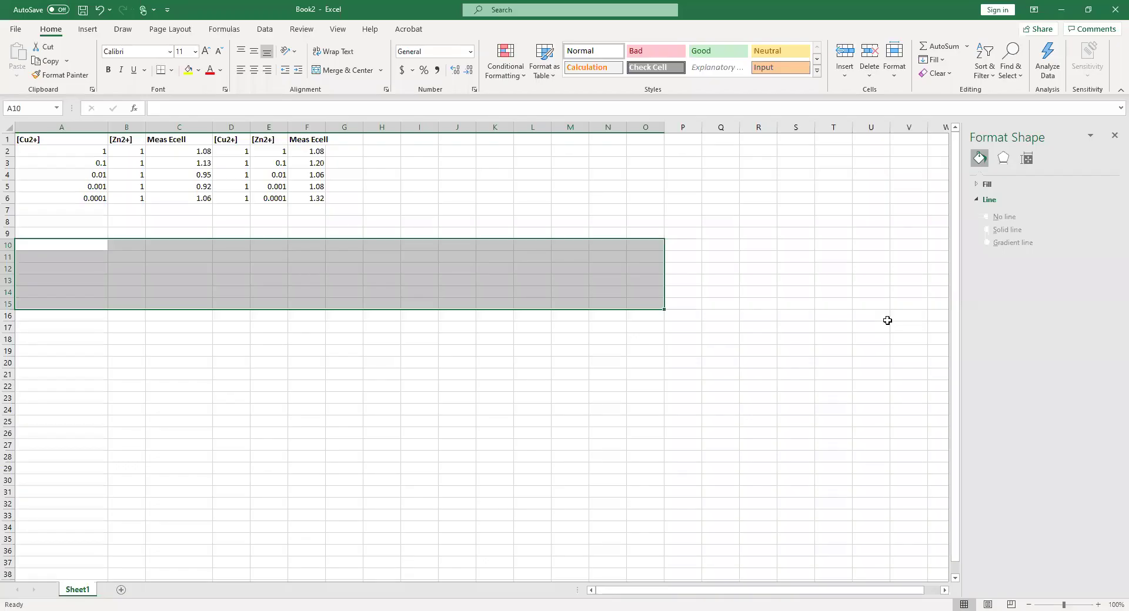
pyautogui.click(100, 367)
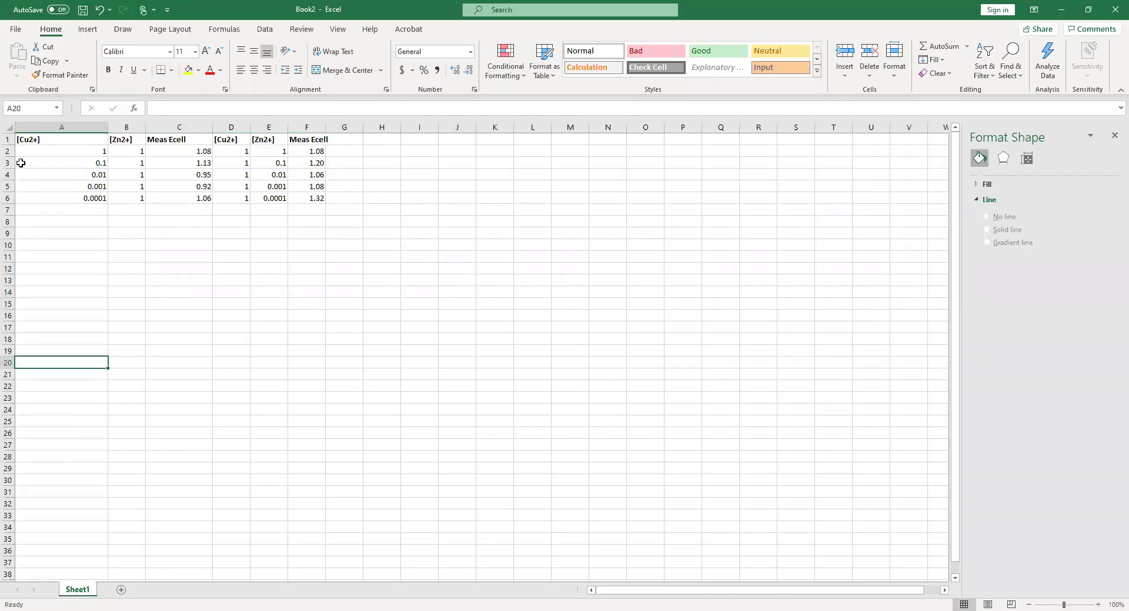
# Step: Copy the first Meas Ecell column, C1:C6, into the cells starting at A10
pyautogui.moveTo(181, 140); pyautogui.dragTo(183, 193)
pyautogui.hotkey('ctrl', 'c')
pyautogui.click(83, 244)
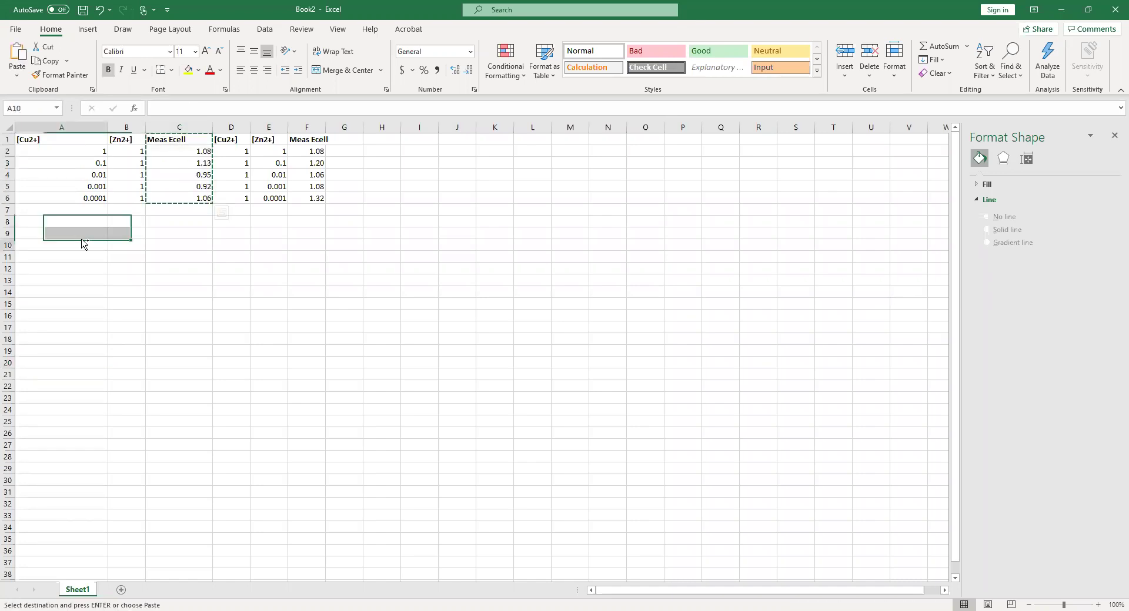
pyautogui.hotkey('ctrl', 'v')
# Step: Copy the [Cu2+] column, A1:A6, into the cells starting at B10, beside the copied Meas Ecell values
pyautogui.moveTo(71, 140); pyautogui.dragTo(84, 195)
pyautogui.hotkey('ctrl', 'c')
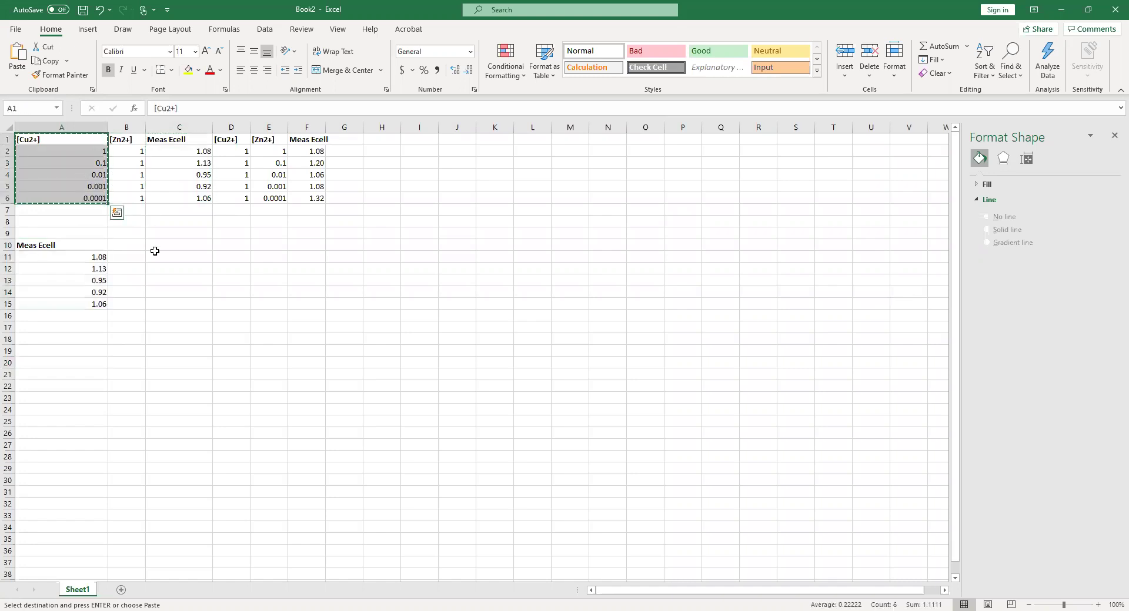
pyautogui.click(140, 252)
pyautogui.click(126, 243)
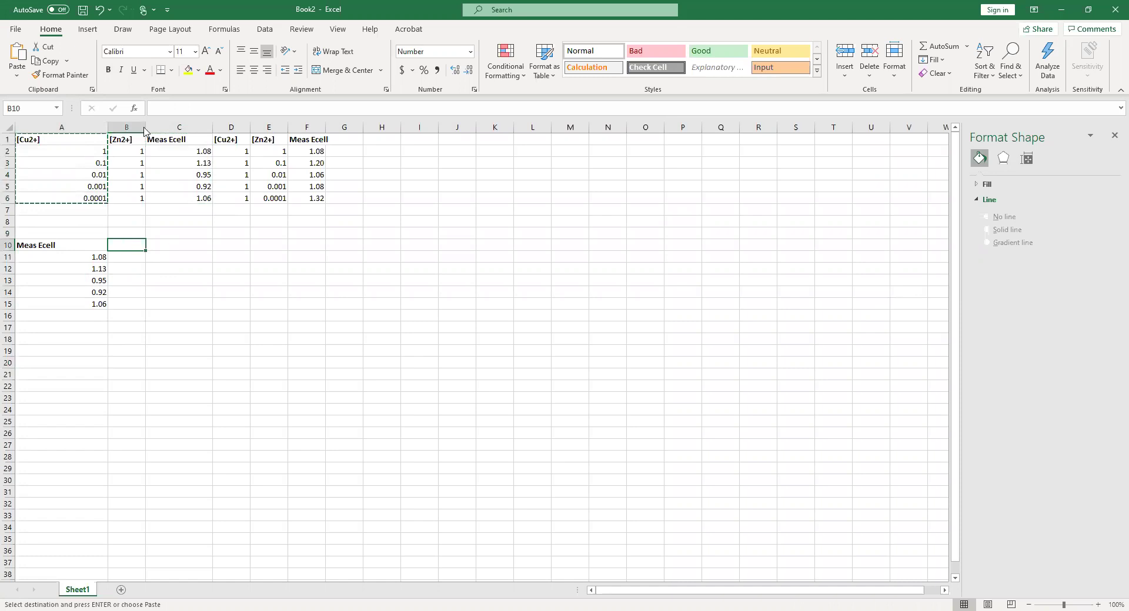
pyautogui.hotkey('ctrl', 'v')
# Step: Enter the formula =LOG(B11) in cell C11 to take the logarithm of the first copper concentration
pyautogui.click(220, 241)
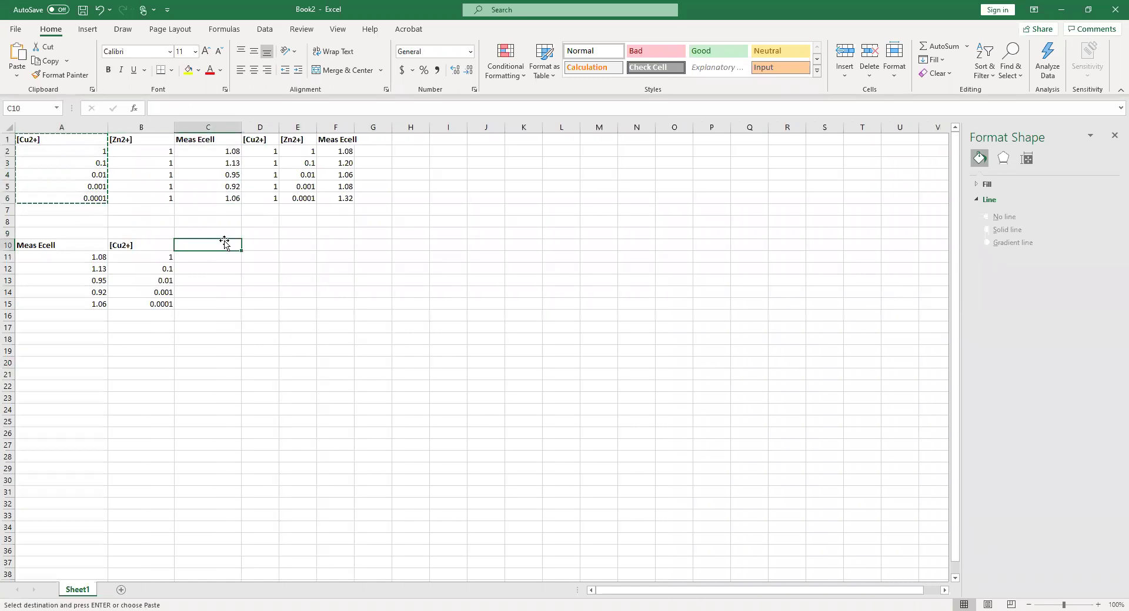
pyautogui.press('Down')
pyautogui.write('=')
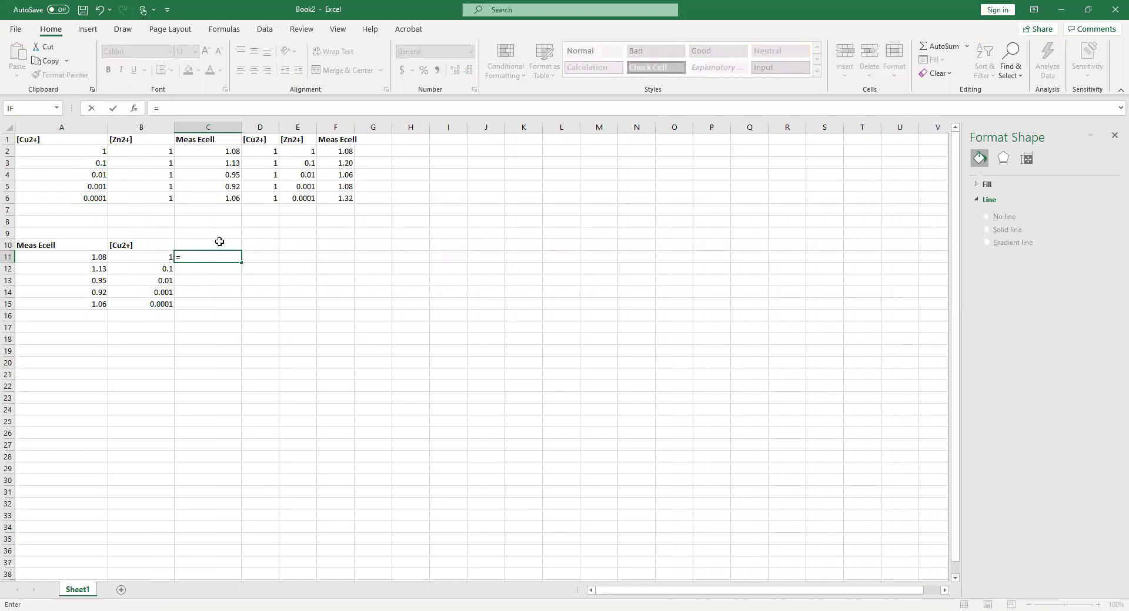
pyautogui.write('log(')
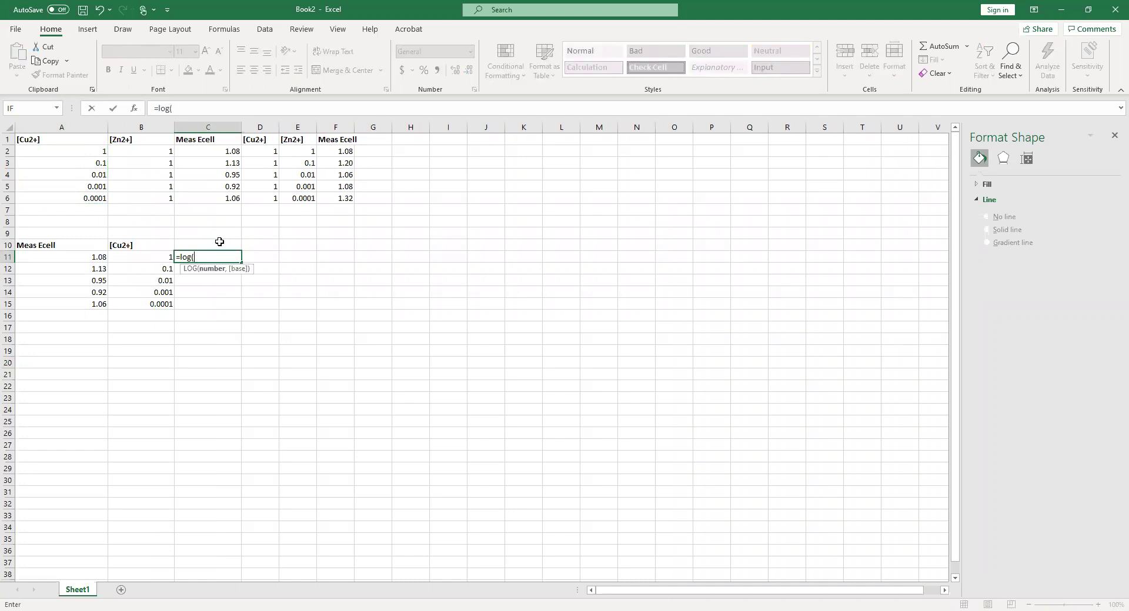
pyautogui.click(157, 257)
pyautogui.press('Return')
# Step: Close the Format Shape pane and clear the stray backslash from cell C12
pyautogui.write('\\')
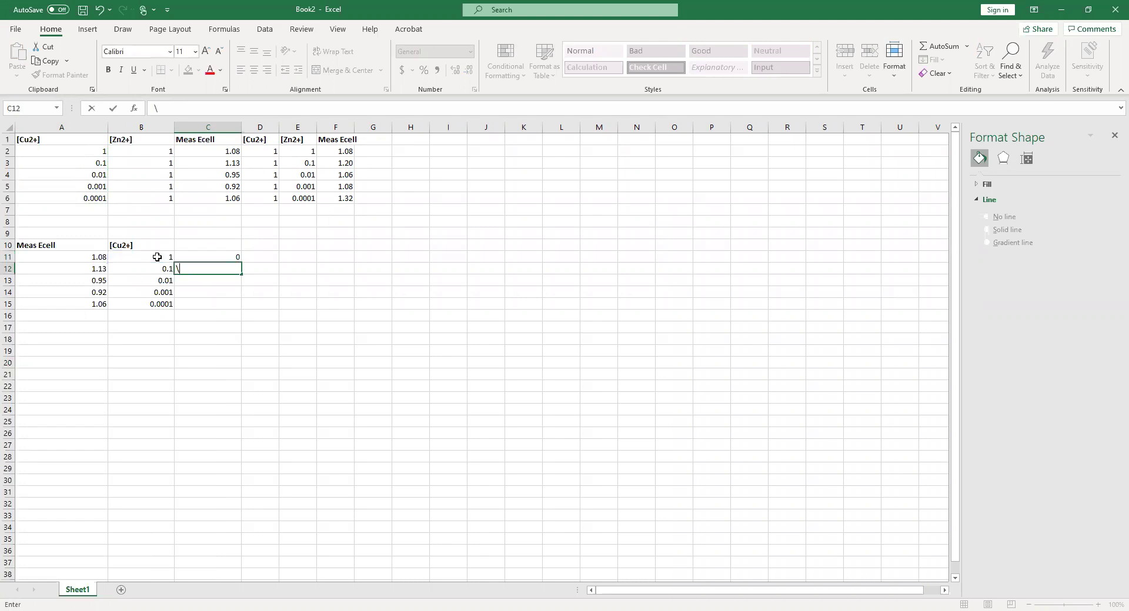
pyautogui.click(1114, 135)
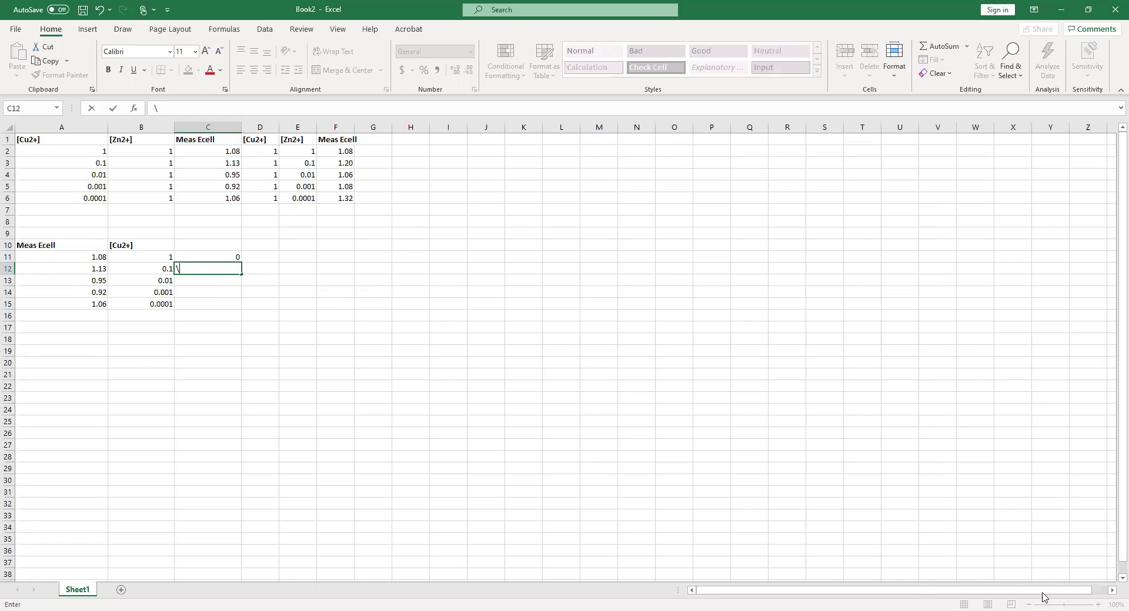
pyautogui.click(941, 516)
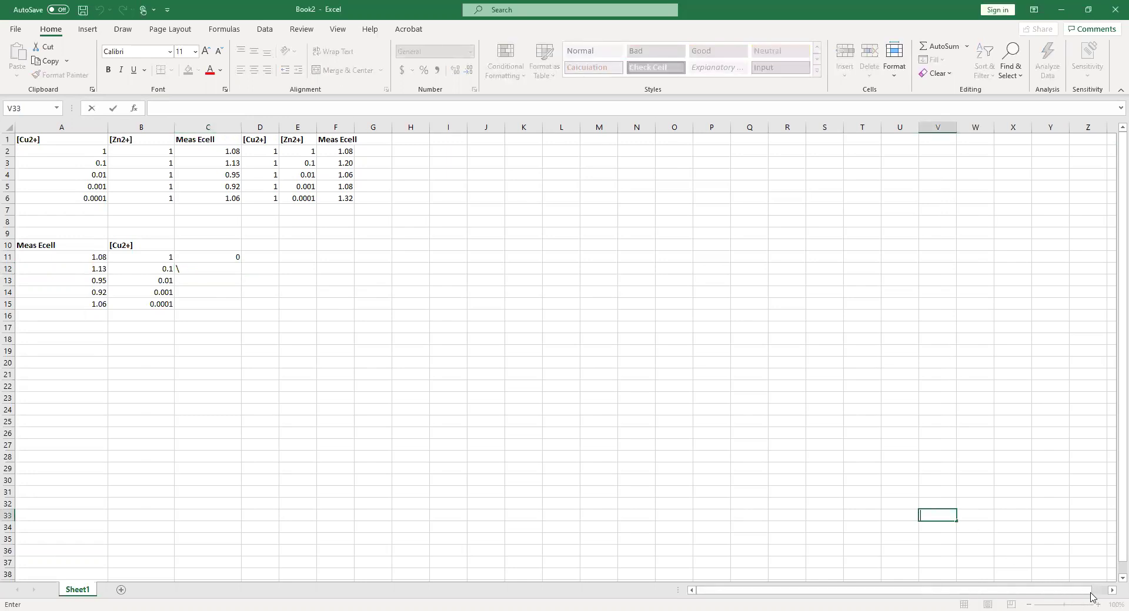
pyautogui.doubleClick(178, 268)
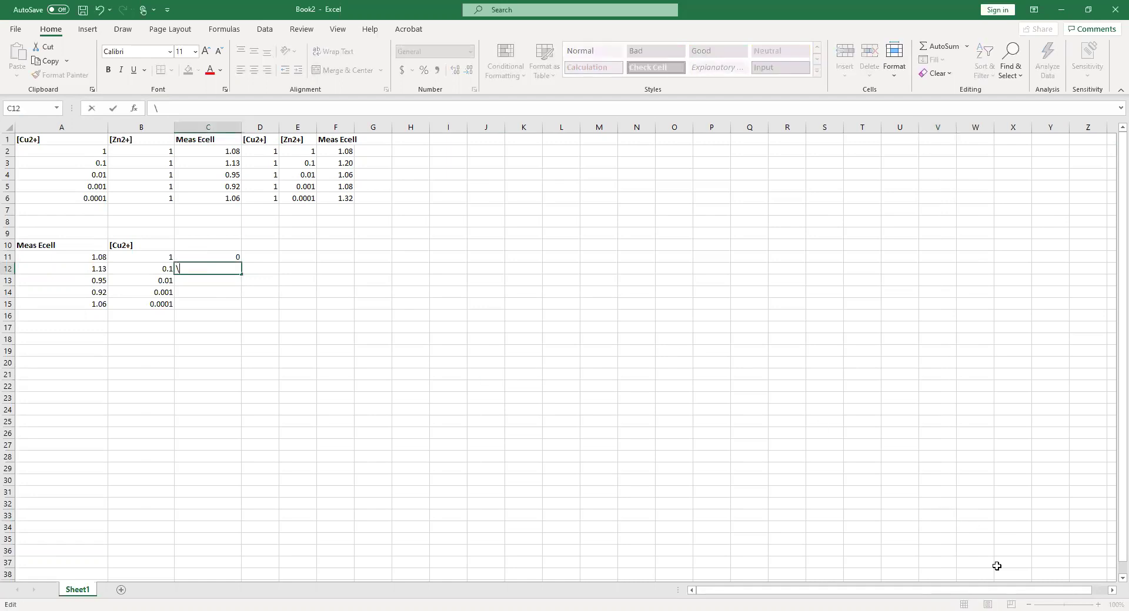
pyautogui.press('BackSpace')
pyautogui.press('Return')
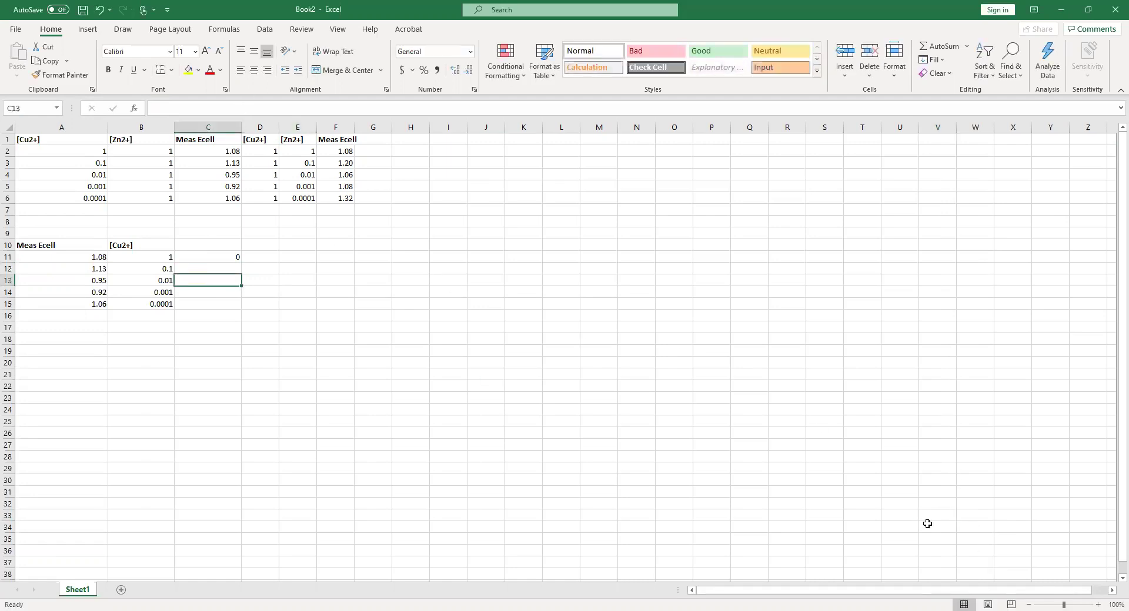
# Step: Examine the formula behind the logarithm value in cell C11
pyautogui.click(1097, 605)
pyautogui.click(1098, 605)
pyautogui.click(1098, 605)
pyautogui.click(1098, 605)
pyautogui.click(1098, 605)
pyautogui.click(1098, 605)
pyautogui.click(1097, 605)
pyautogui.click(1098, 605)
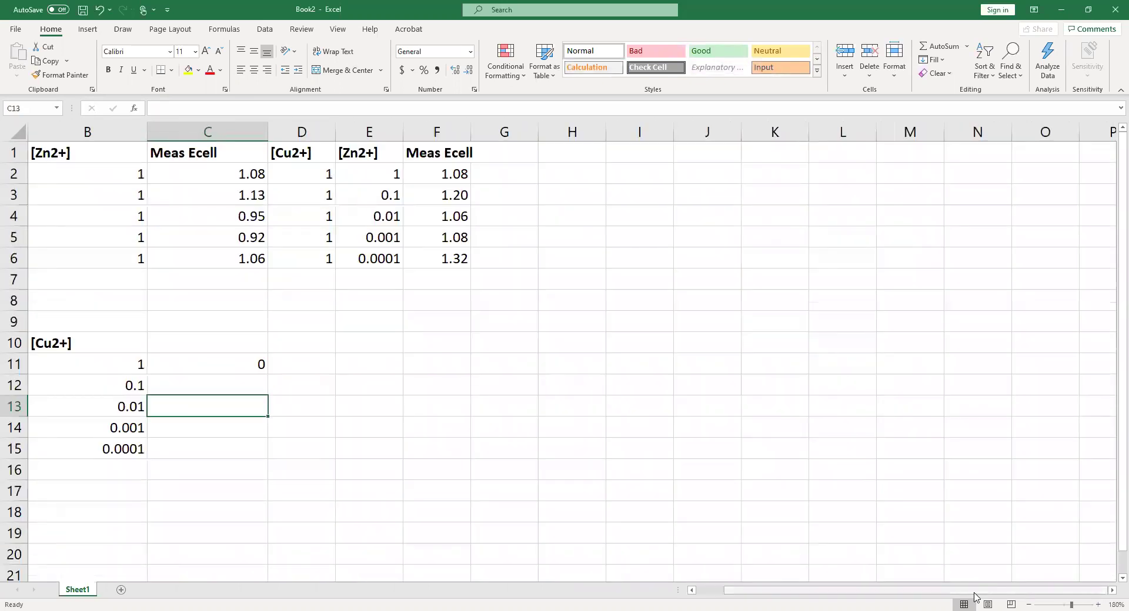
pyautogui.hscroll(-2, 415, 414)
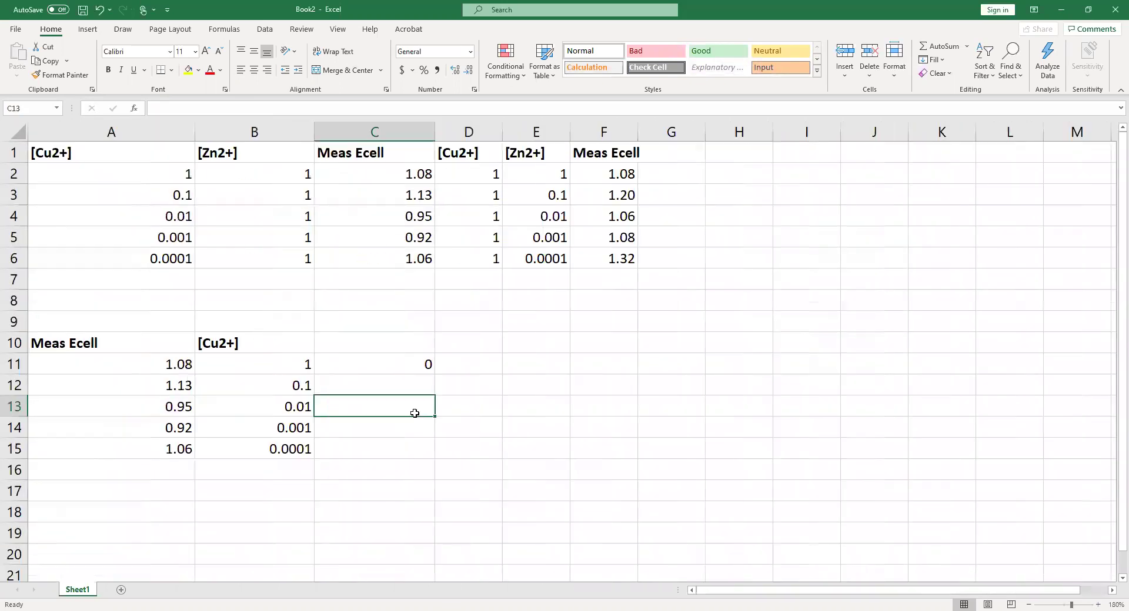
pyautogui.doubleClick(389, 364)
pyautogui.press('Escape')
pyautogui.doubleClick(415, 355)
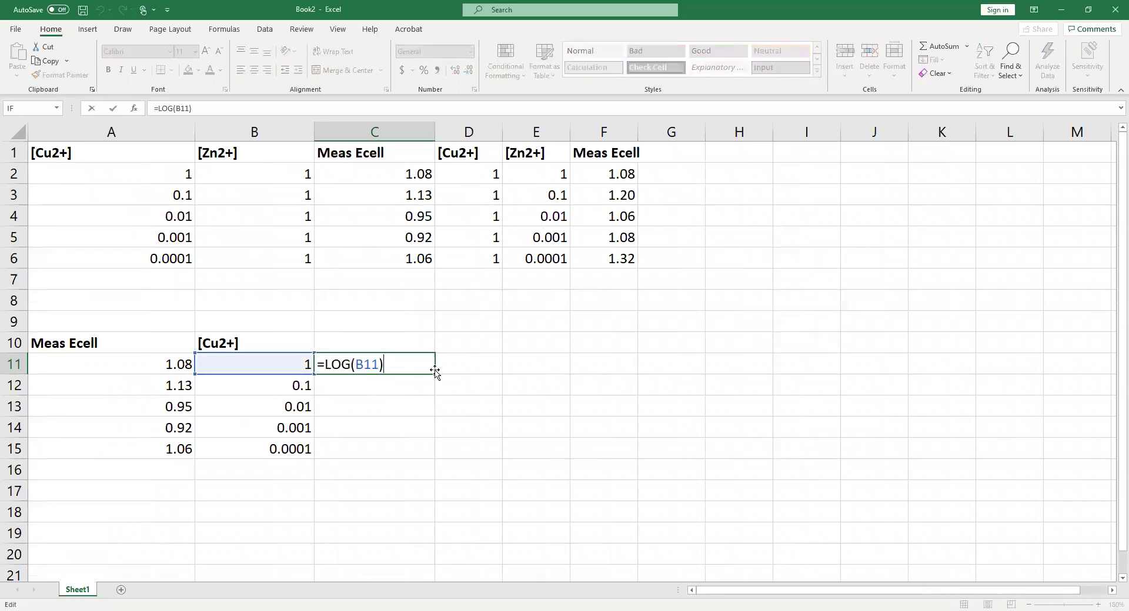
pyautogui.press('Return')
pyautogui.doubleClick(429, 367)
pyautogui.press('Return')
pyautogui.doubleClick(429, 367)
pyautogui.hotkey('ctrl', 'Return')
pyautogui.click(433, 448)
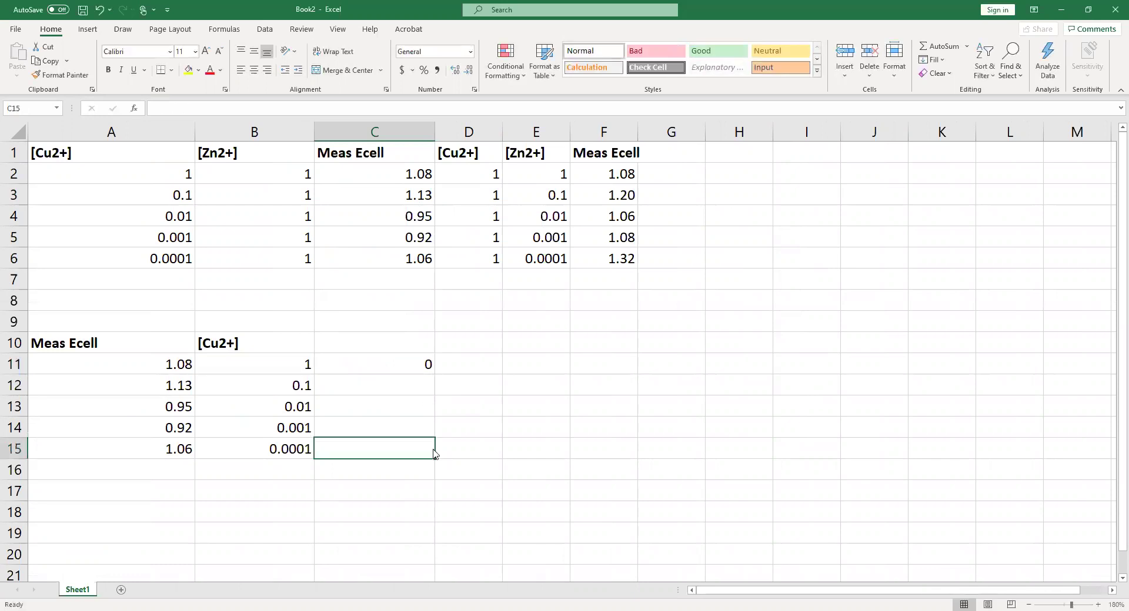
# Step: Enter LOG formulas in C12 through C15 that reference the copper concentrations in B12 through B15 respectively
pyautogui.click(387, 387)
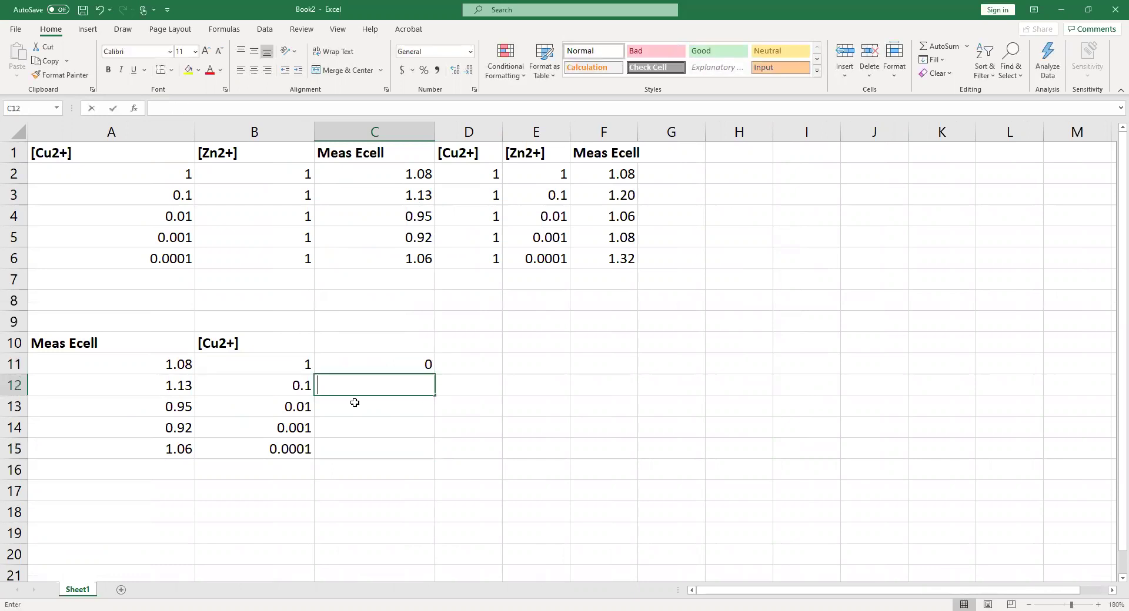
pyautogui.write('=')
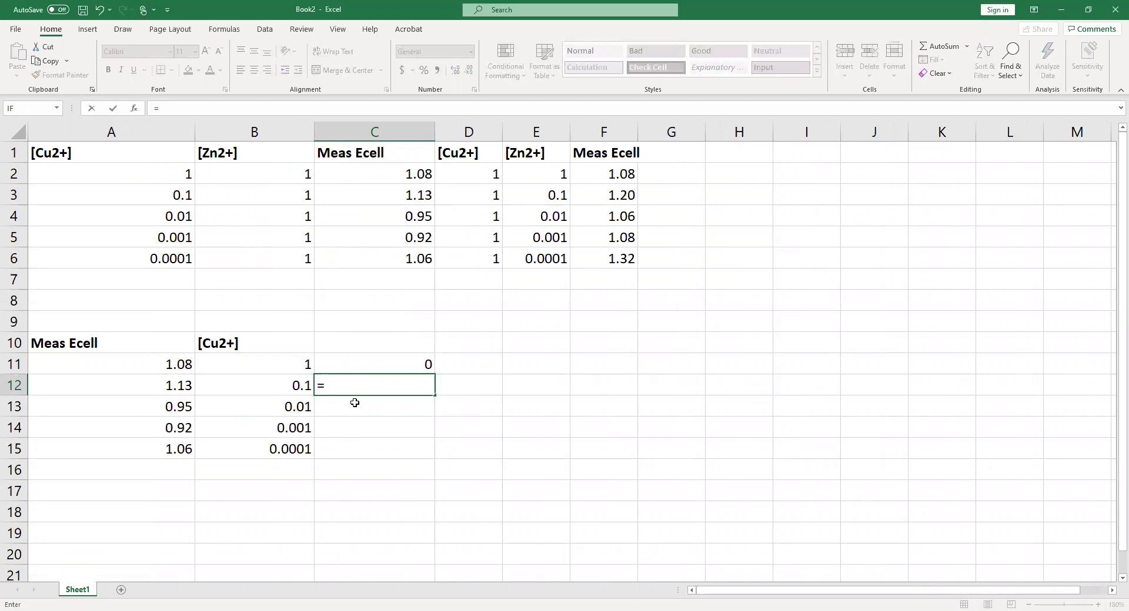
pyautogui.write('log(B12')
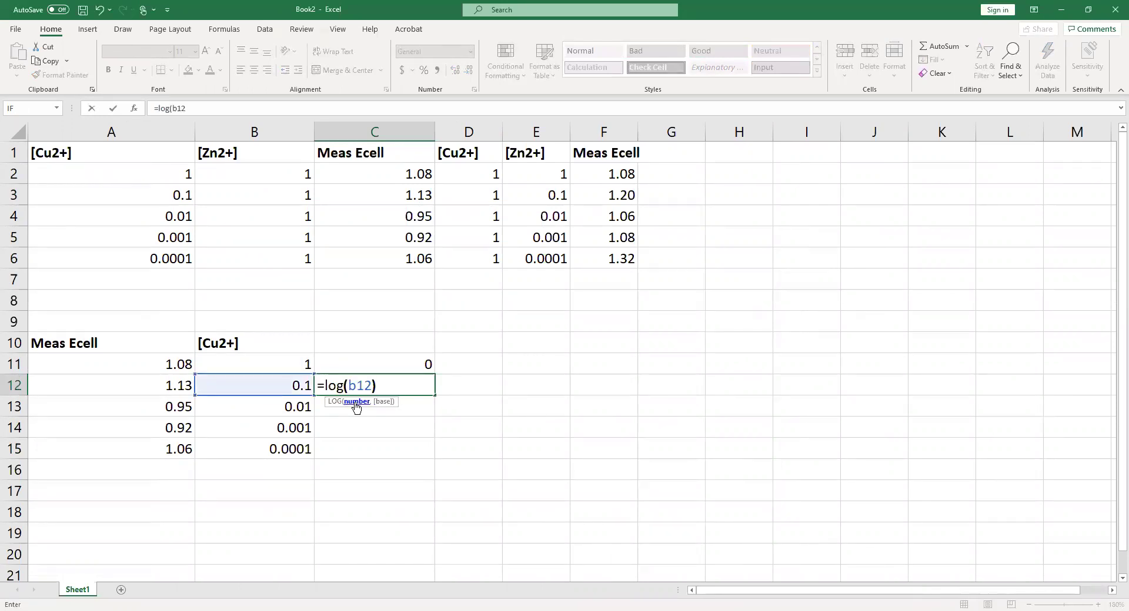
pyautogui.press('Return')
pyautogui.write('=')
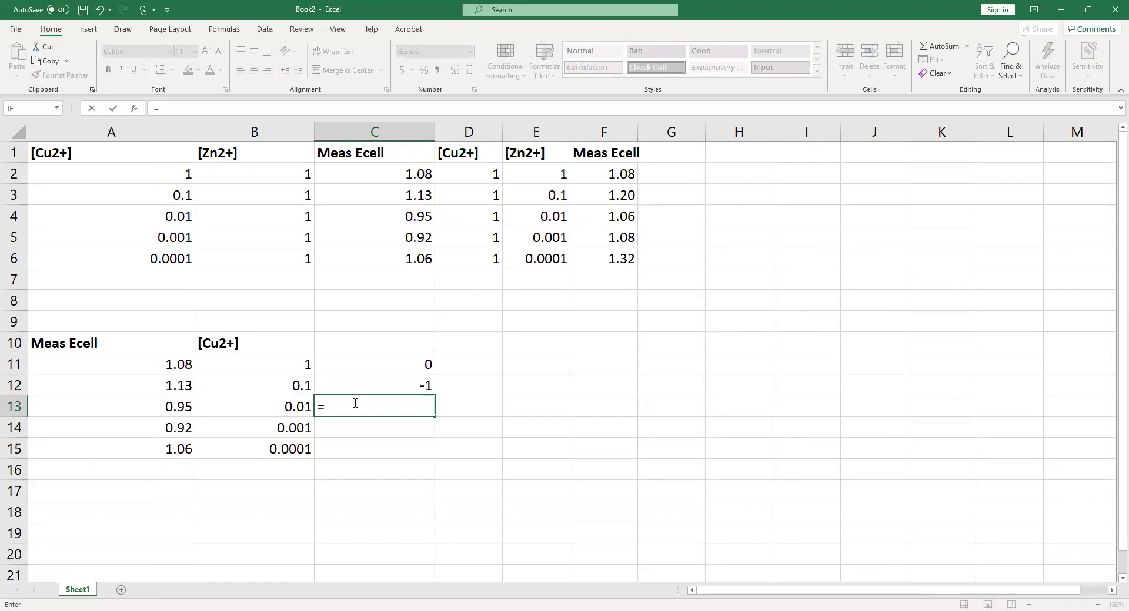
pyautogui.write('log(B13')
pyautogui.press('Return')
pyautogui.write('=log(B14')
pyautogui.press('Return')
pyautogui.write('=')
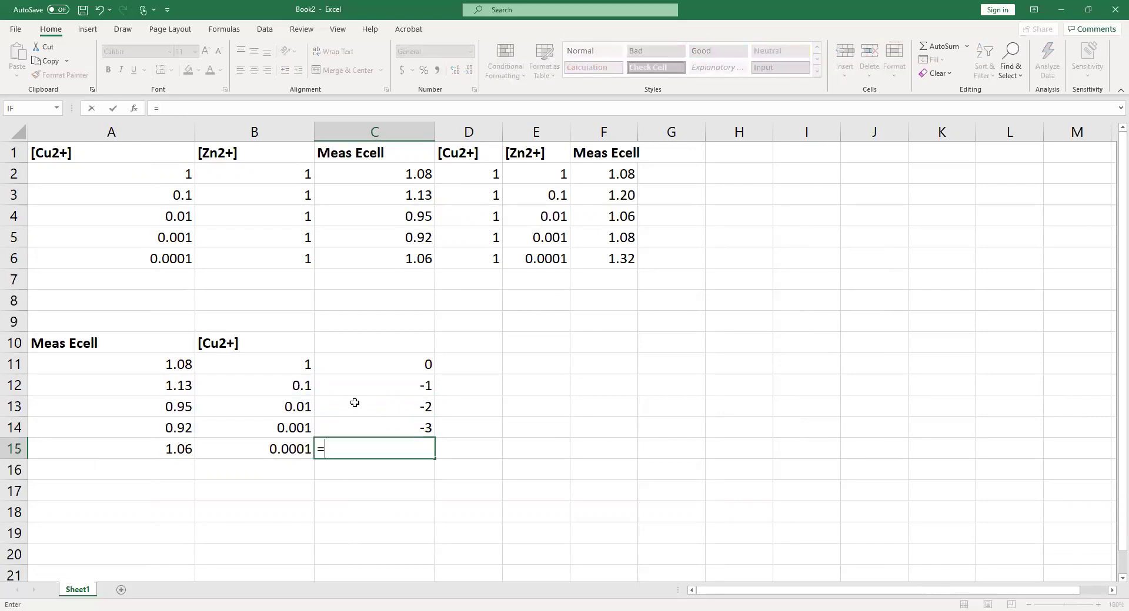
pyautogui.write('log(b15)')
pyautogui.press('Return')
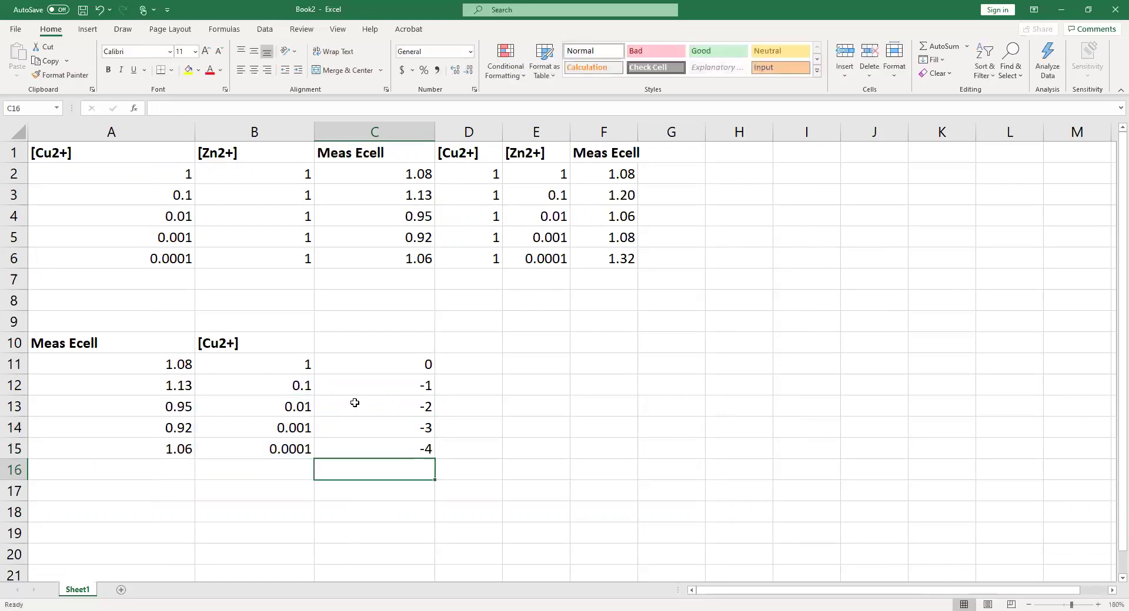
# Step: Label the logarithm column by entering Log([Cu]) in cell C10
pyautogui.doubleClick(371, 348)
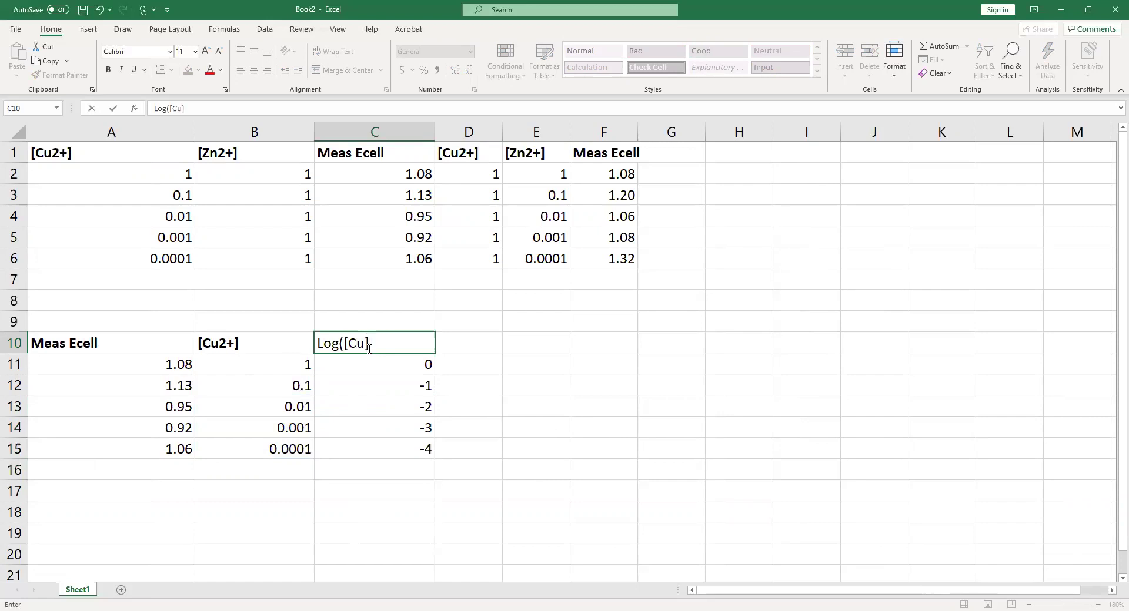
pyautogui.press('Return')
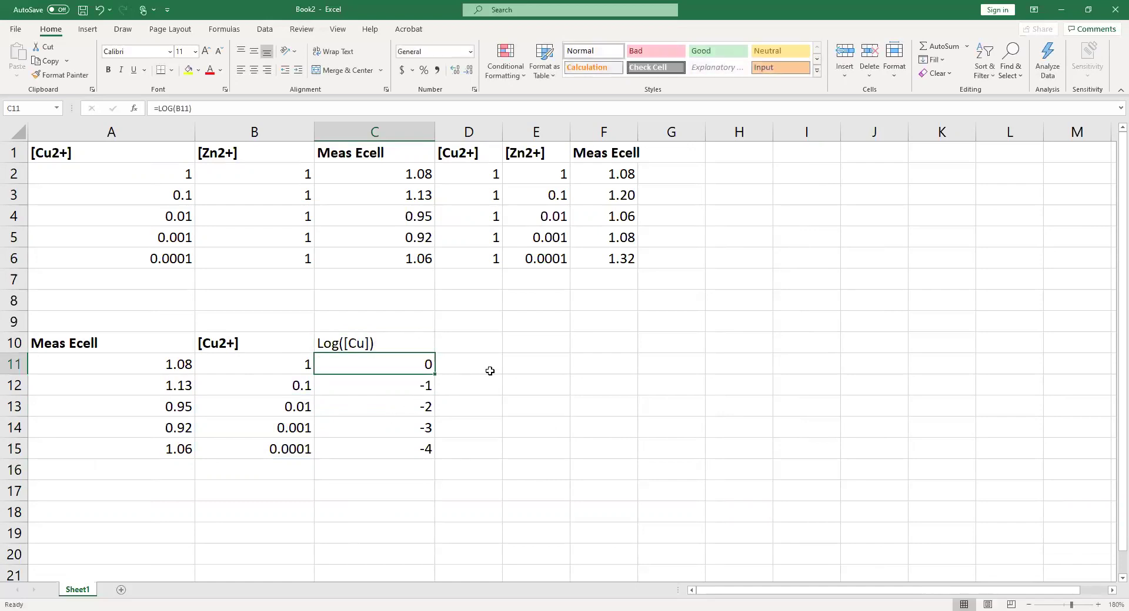
pyautogui.click(131, 362)
pyautogui.click(123, 428)
pyautogui.click(147, 364)
pyautogui.moveTo(149, 420); pyautogui.dragTo(147, 365)
pyautogui.click(147, 365)
pyautogui.moveTo(373, 345); pyautogui.dragTo(393, 444)
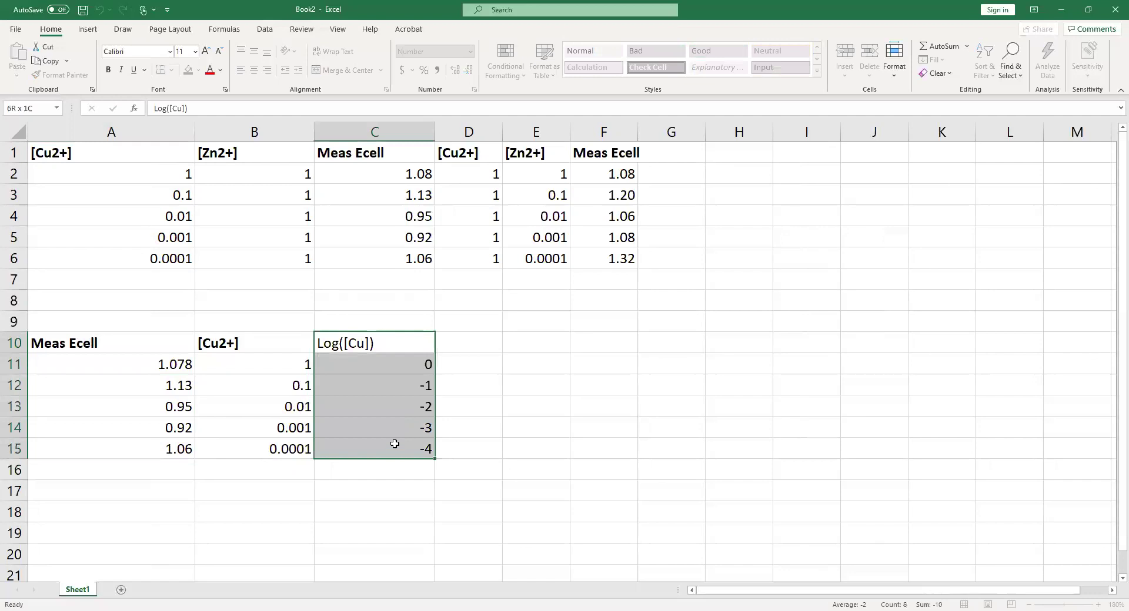
# Step: Copy the Meas Ecell block A10:A15 into the cells starting at D10, beside the Log([Cu]) column
pyautogui.click(100, 344)
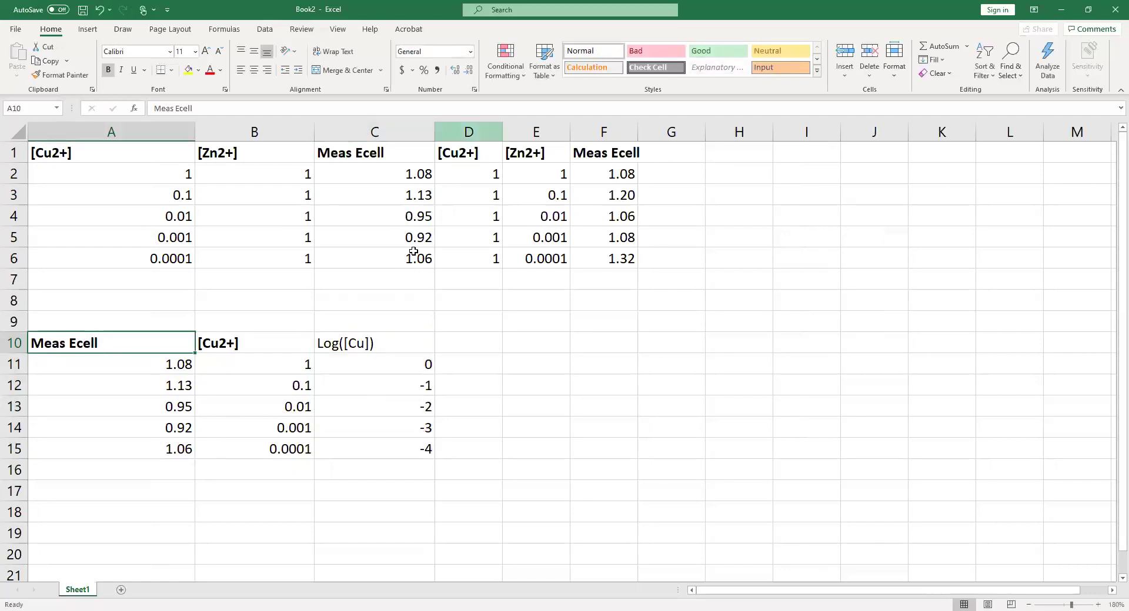
pyautogui.keyDown('shift'); pyautogui.click(148, 448); pyautogui.keyUp('shift')
pyautogui.hotkey('ctrl', 'c')
pyautogui.click(457, 342)
pyautogui.hotkey('ctrl', 'v')
pyautogui.press('Escape')
# Step: Insert a scatter chart of Meas Ecell against Log([Cu]) from the range C10:D15
pyautogui.click(400, 343)
pyautogui.click(462, 469)
pyautogui.click(385, 340)
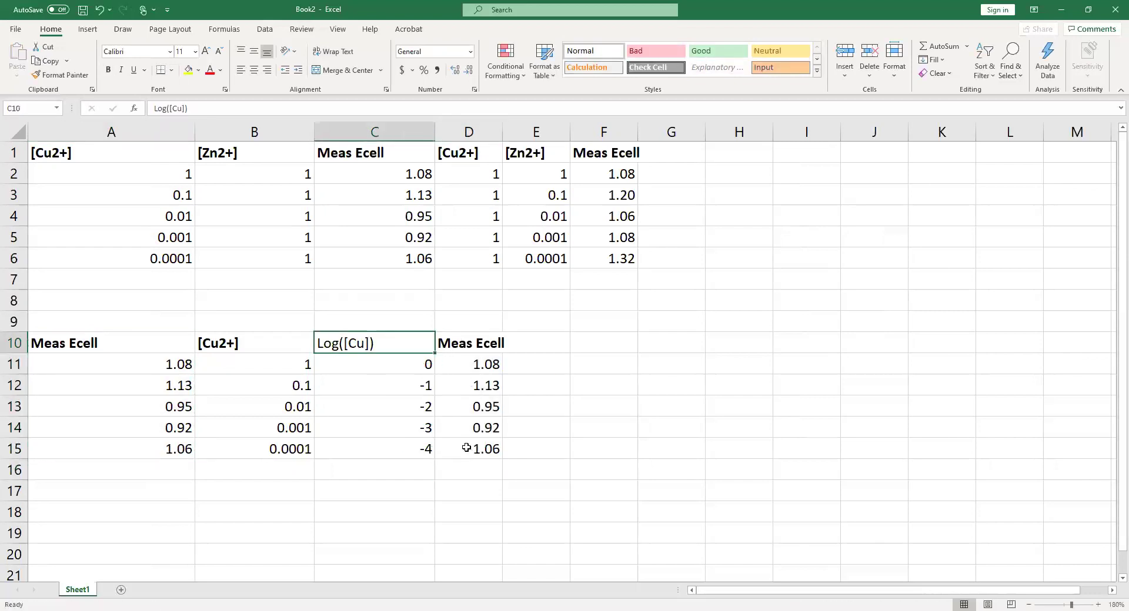
pyautogui.hotkey('shift', 'Down')
pyautogui.hotkey('shift', 'Down')
pyautogui.hotkey('shift', 'Down')
pyautogui.hotkey('shift', 'Down')
pyautogui.hotkey('shift', 'Down')
pyautogui.hotkey('shift', 'Right')
pyautogui.click(103, 33)
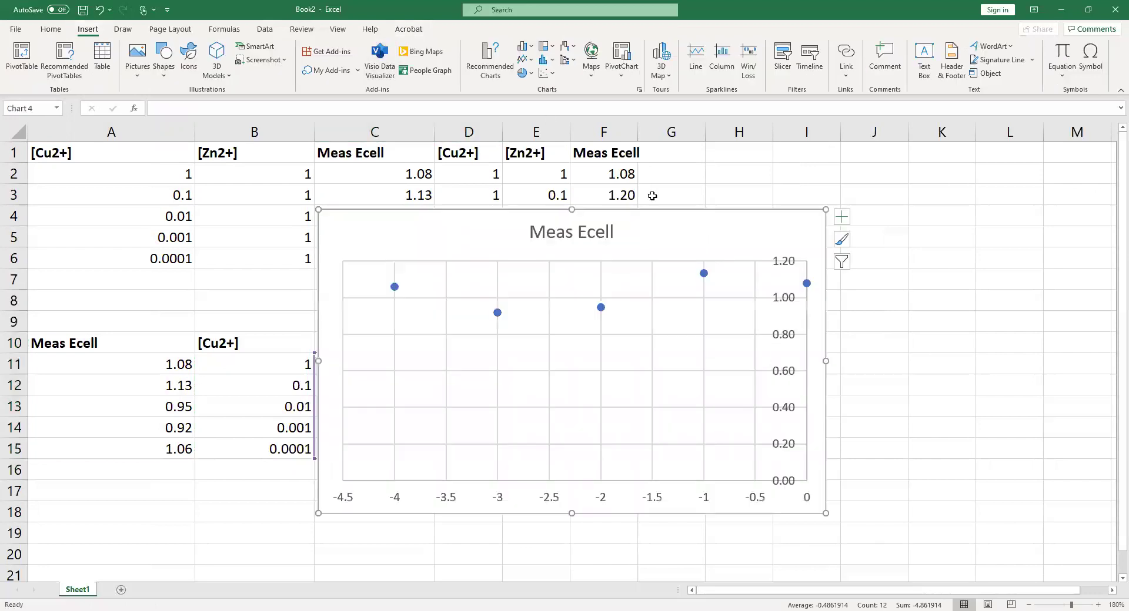
# Step: Move the scatter chart toward the upper-left part of the sheet and enlarge it from its lower-right corner
pyautogui.click(587, 186)
pyautogui.moveTo(396, 226); pyautogui.dragTo(240, 194)
pyautogui.moveTo(139, 195); pyautogui.dragTo(138, 174)
pyautogui.click(243, 209)
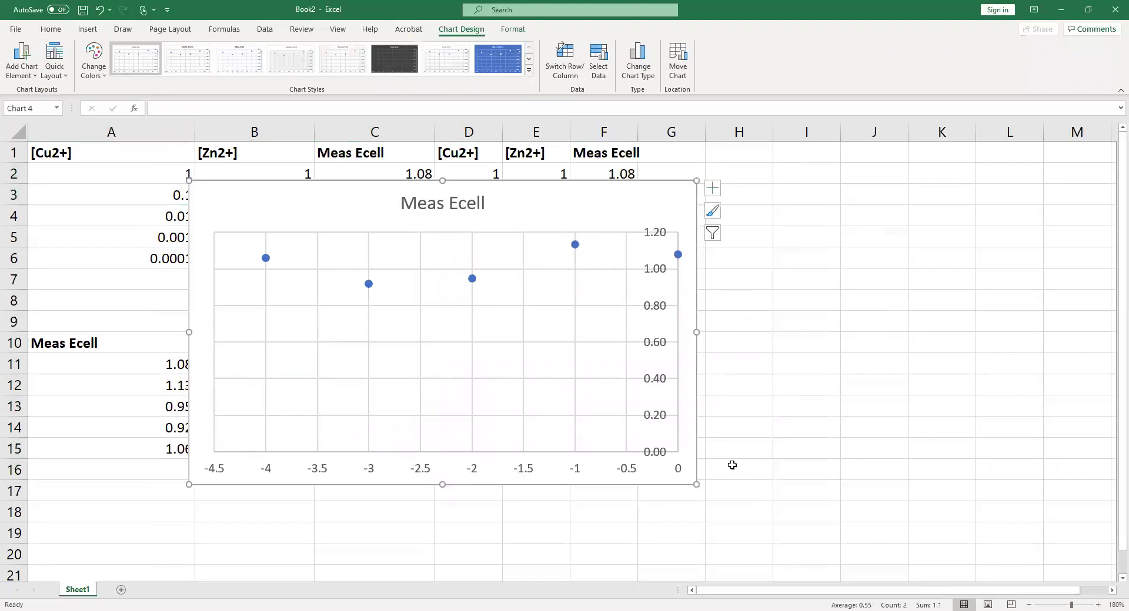
pyautogui.moveTo(696, 484); pyautogui.dragTo(791, 515)
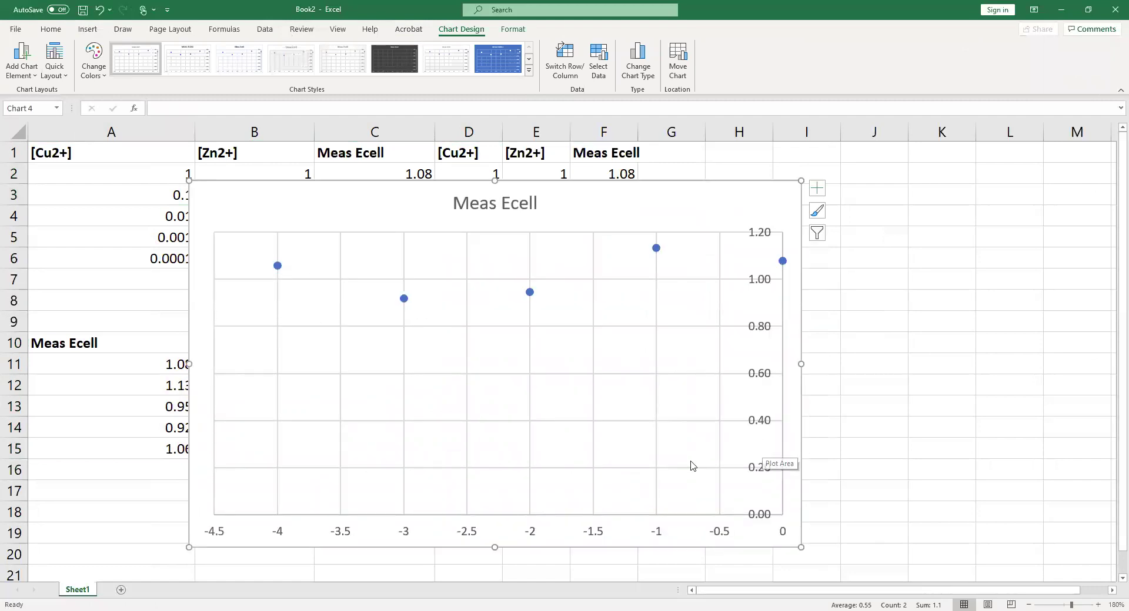
# Step: Add a linear trendline to the Meas Ecell data points and display its equation and R-squared value on the chart
pyautogui.click(531, 294)
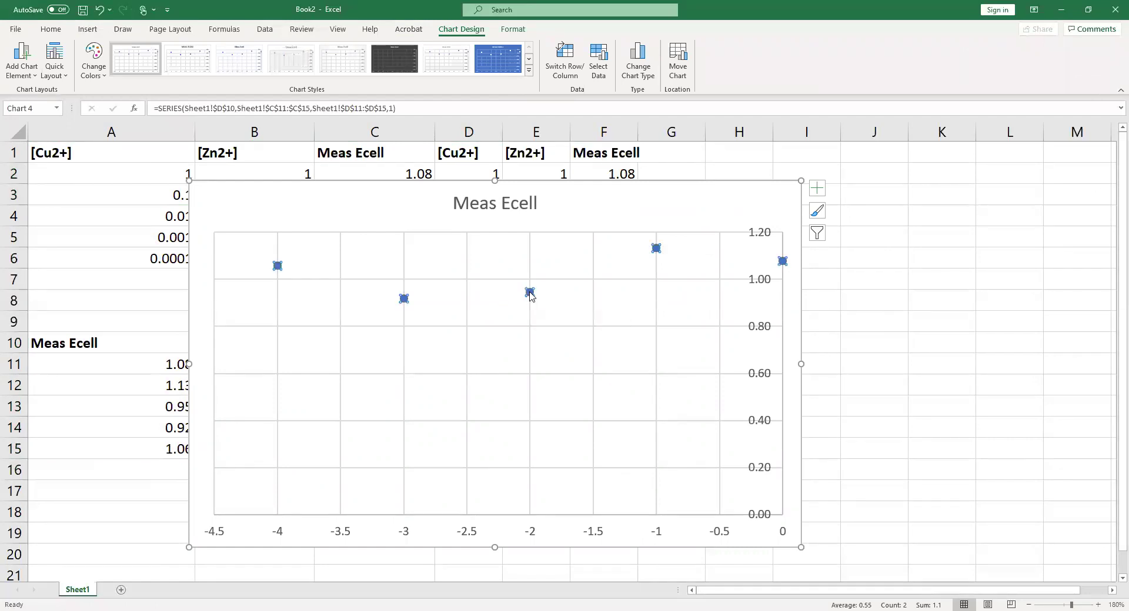
pyautogui.rightClick(530, 295)
pyautogui.click(586, 403)
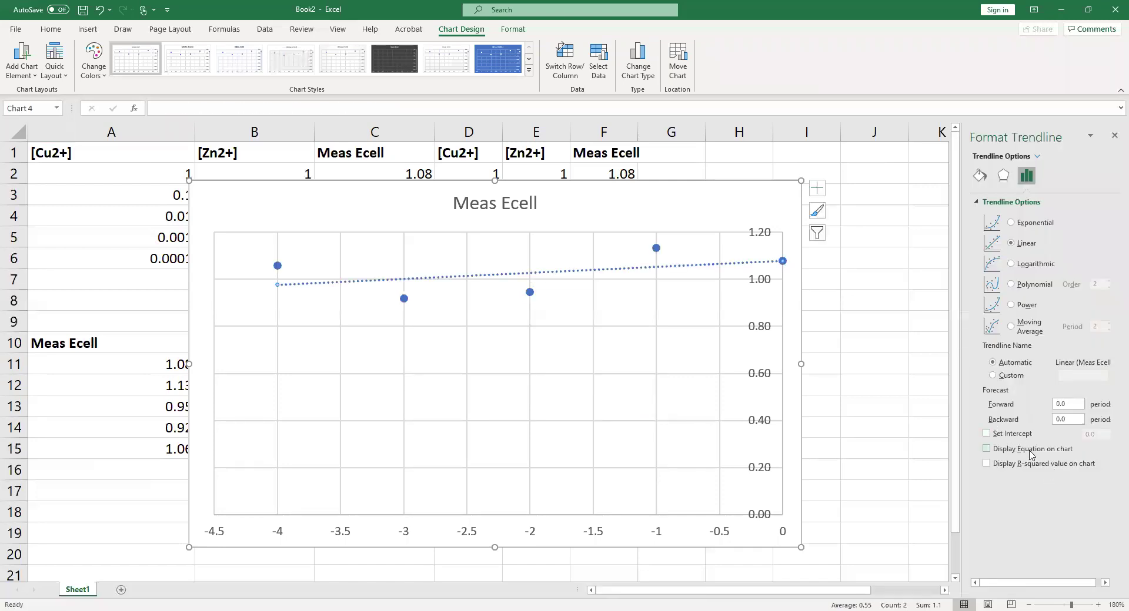
pyautogui.click(1044, 465)
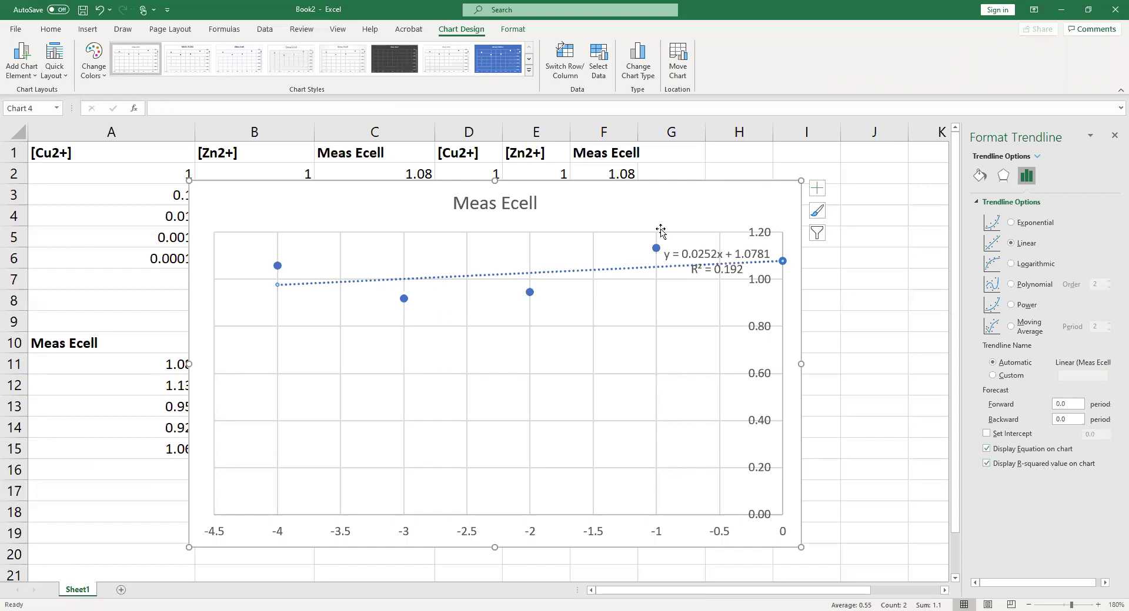
# Step: Move the trendline equation label slightly upward on the chart
pyautogui.click(709, 260)
pyautogui.moveTo(709, 260); pyautogui.dragTo(716, 247)
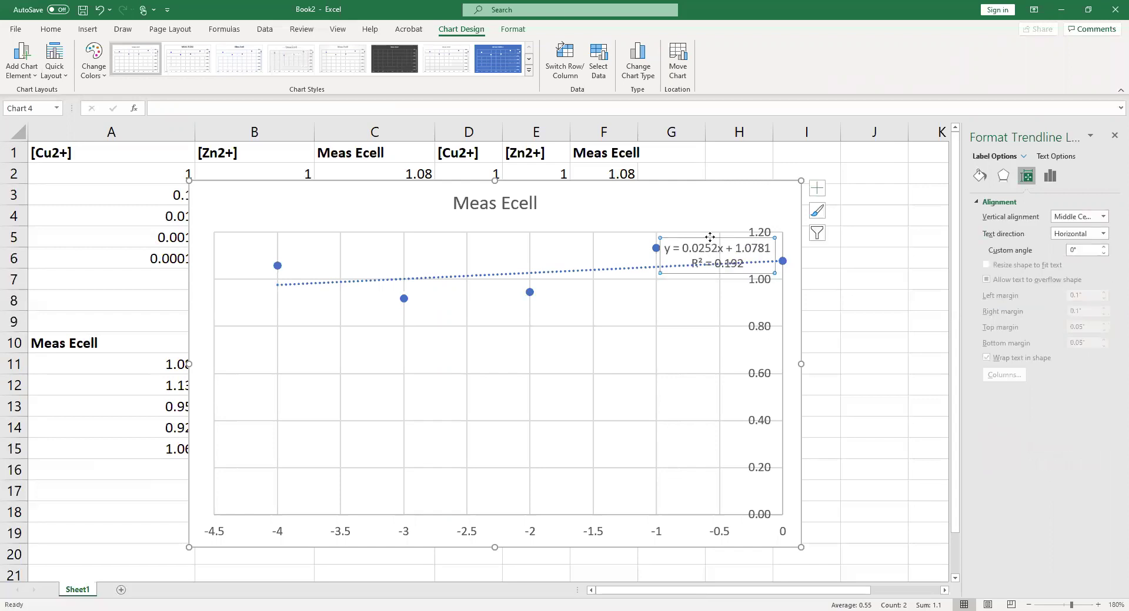
# Step: Move the trendline equation label above the plot area, beside the chart title
pyautogui.click(704, 242)
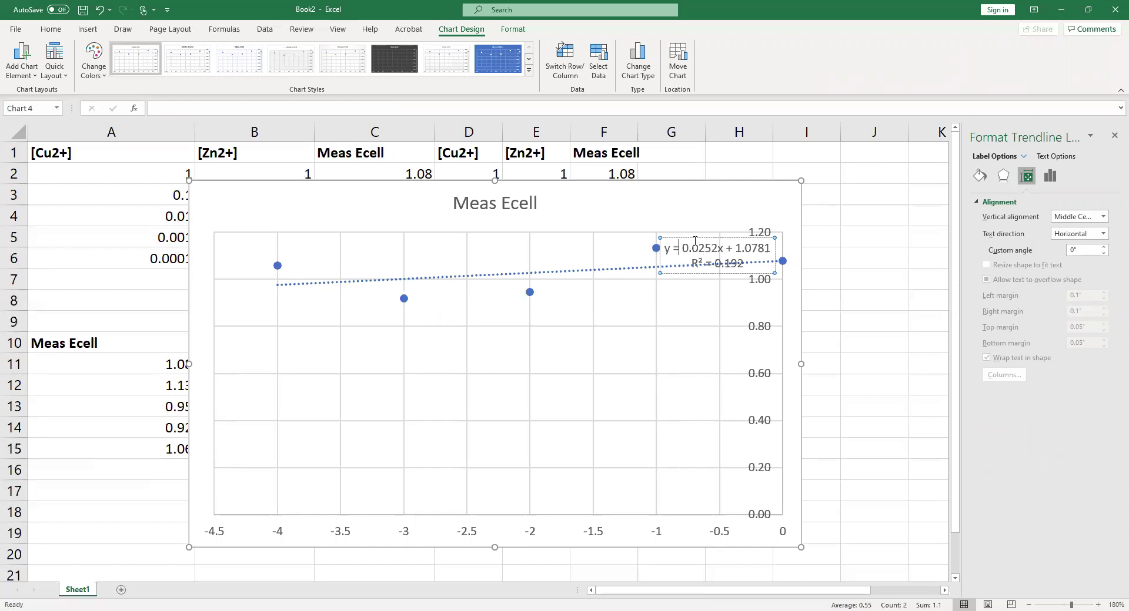
pyautogui.click(697, 238)
pyautogui.moveTo(703, 235); pyautogui.dragTo(675, 190)
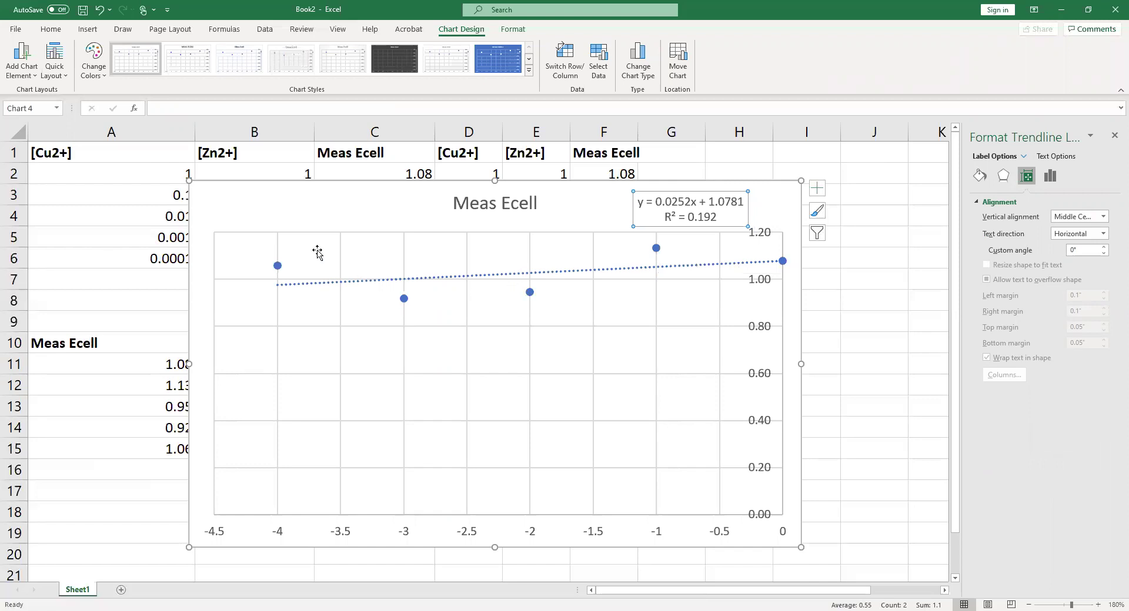
# Step: Check the coordinates of the Meas Ecell data points at log values -4 and 0 on the chart
pyautogui.moveTo(276, 267)
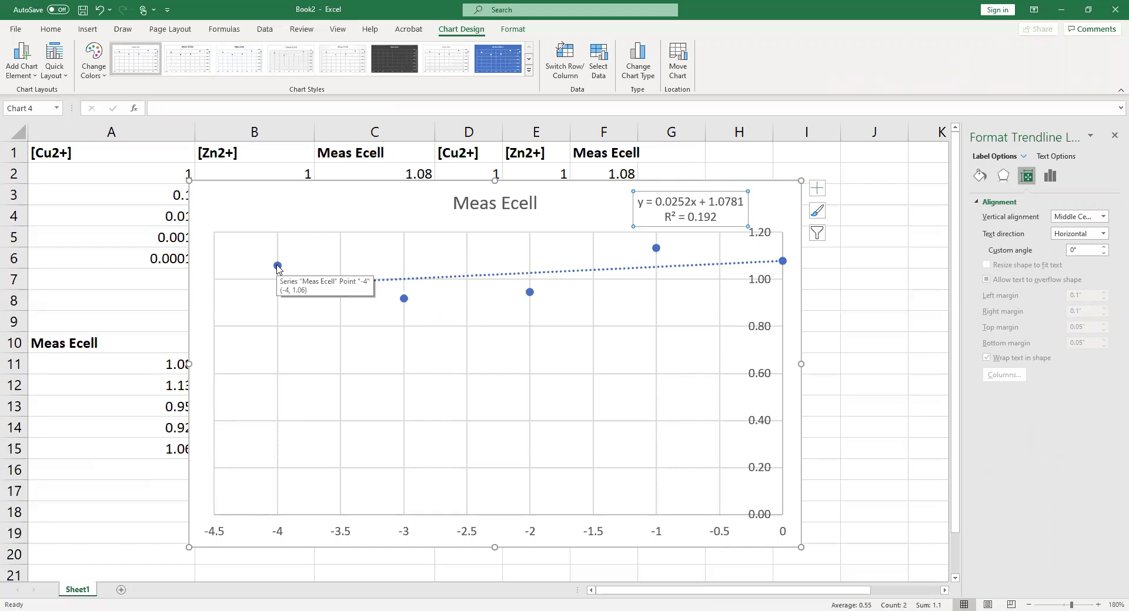
pyautogui.moveTo(220, 190); pyautogui.dragTo(249, 168)
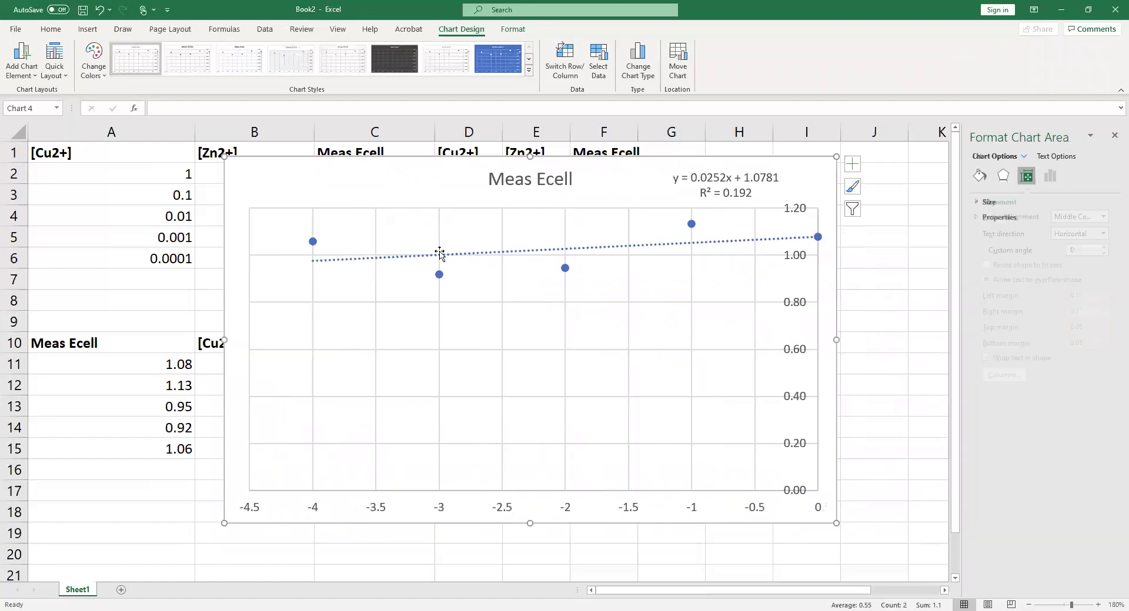
pyautogui.click(314, 244)
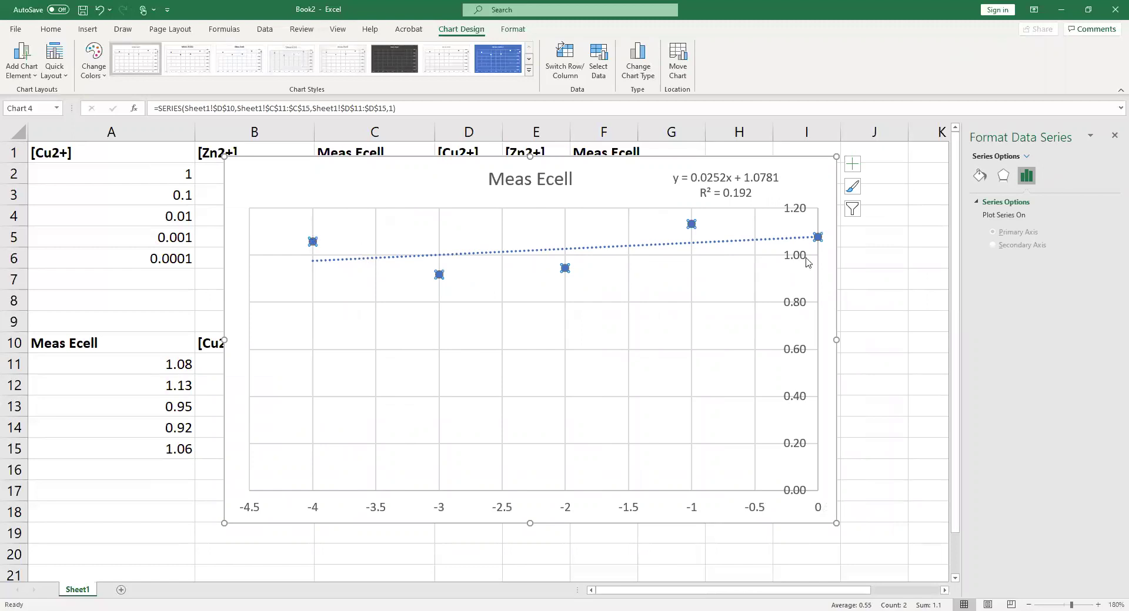
pyautogui.moveTo(820, 243)
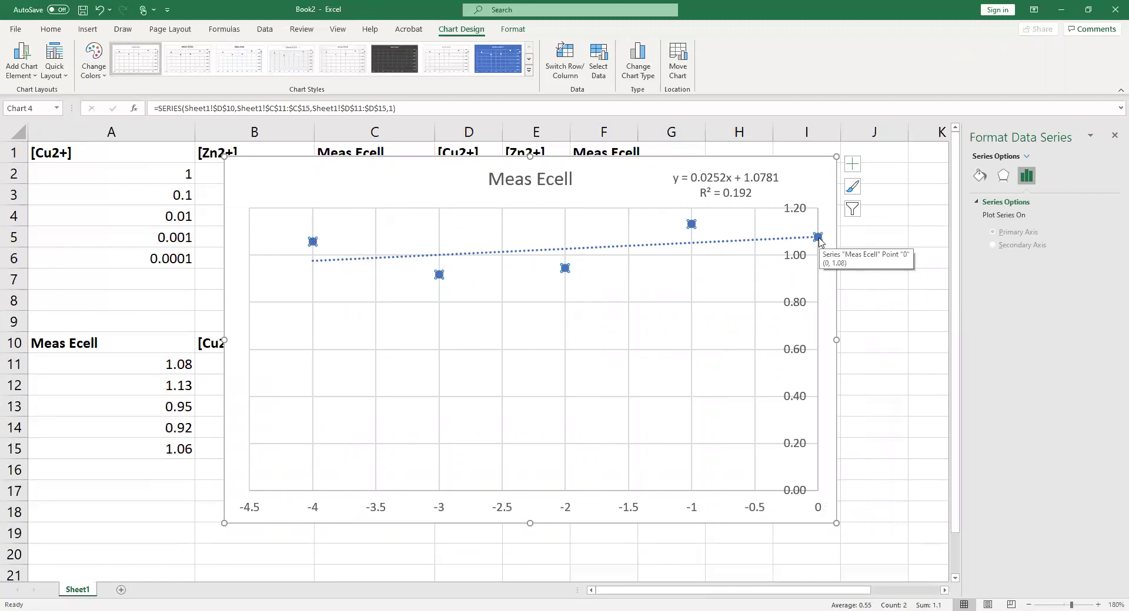
# Step: Shrink the copper chart and place it below row 11 over columns A and B, uncovering the data tables
pyautogui.click(783, 169)
pyautogui.moveTo(284, 176); pyautogui.dragTo(186, 205)
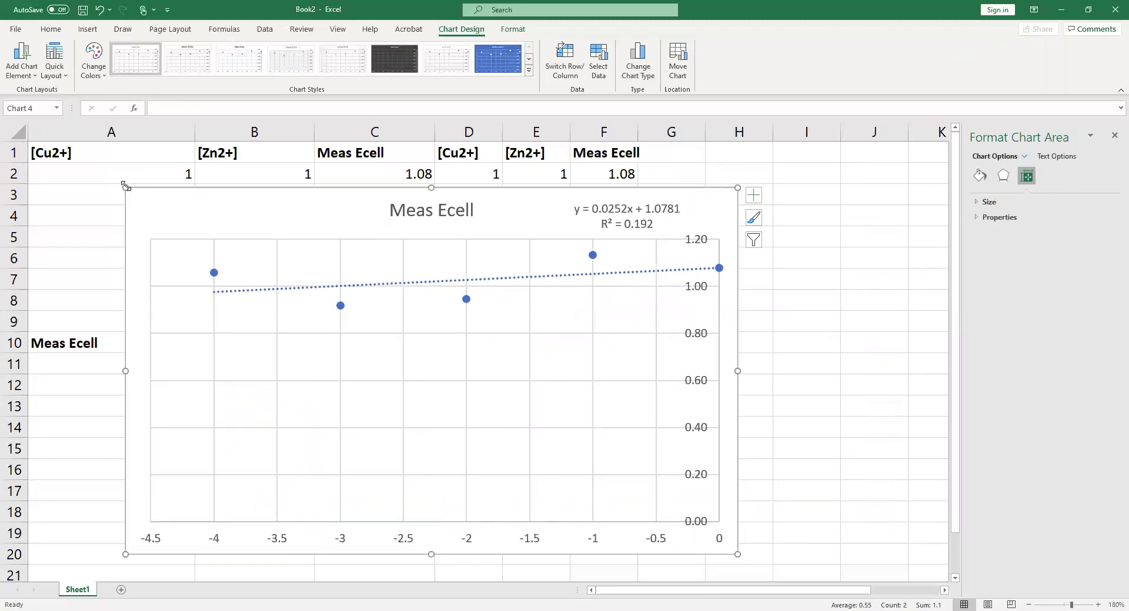
pyautogui.moveTo(123, 185); pyautogui.dragTo(134, 384)
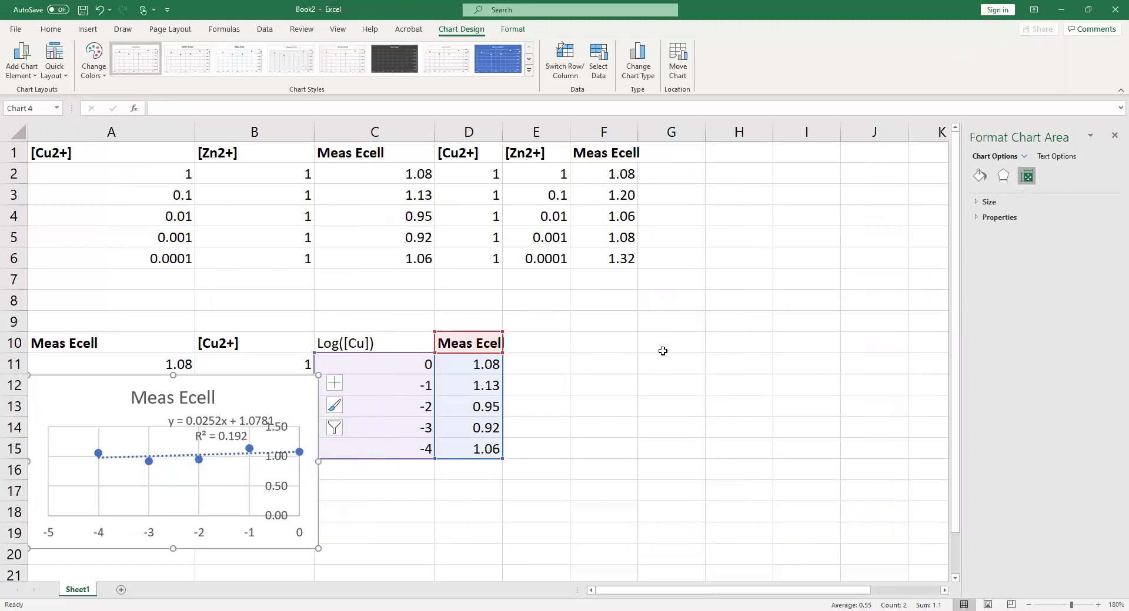
# Step: Enter the heading log([Zn]) in cell F10
pyautogui.click(585, 339)
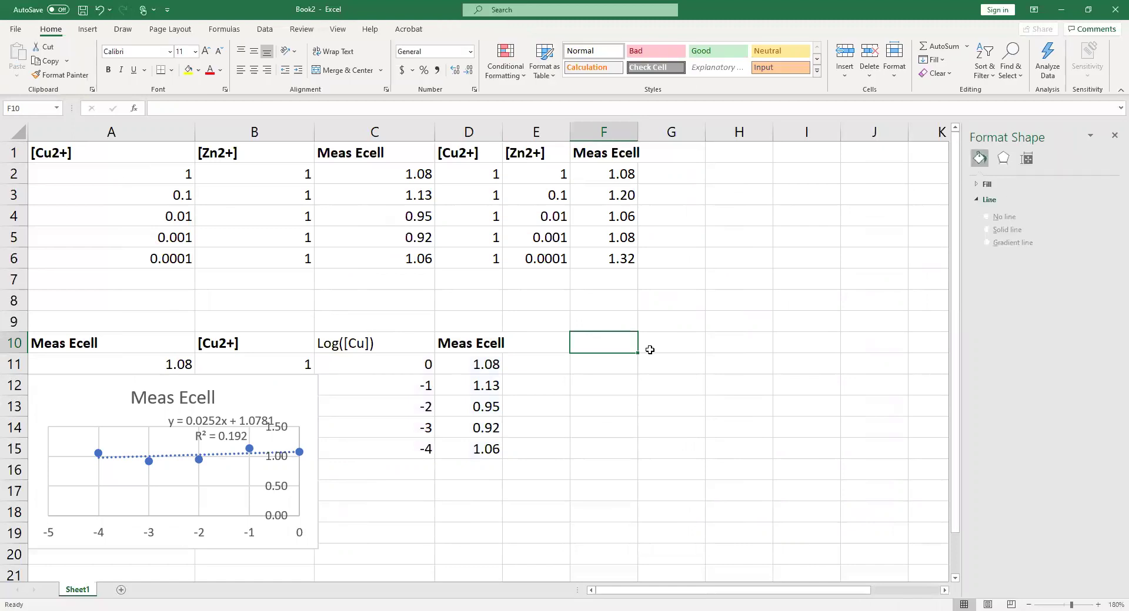
pyautogui.write('log')
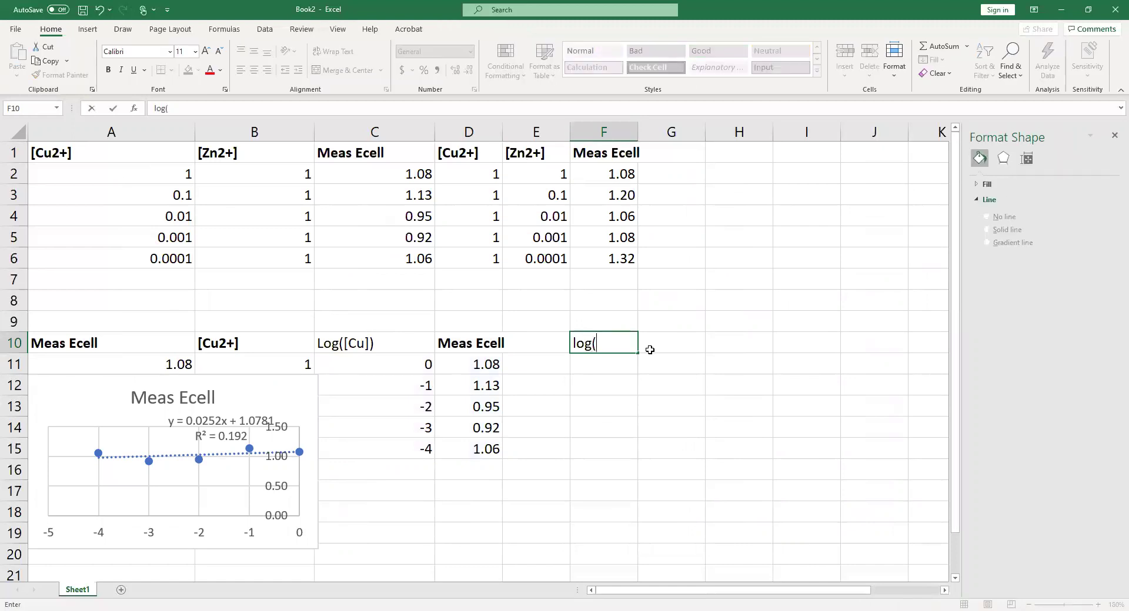
pyautogui.write('([Zn]')
pyautogui.press('Return')
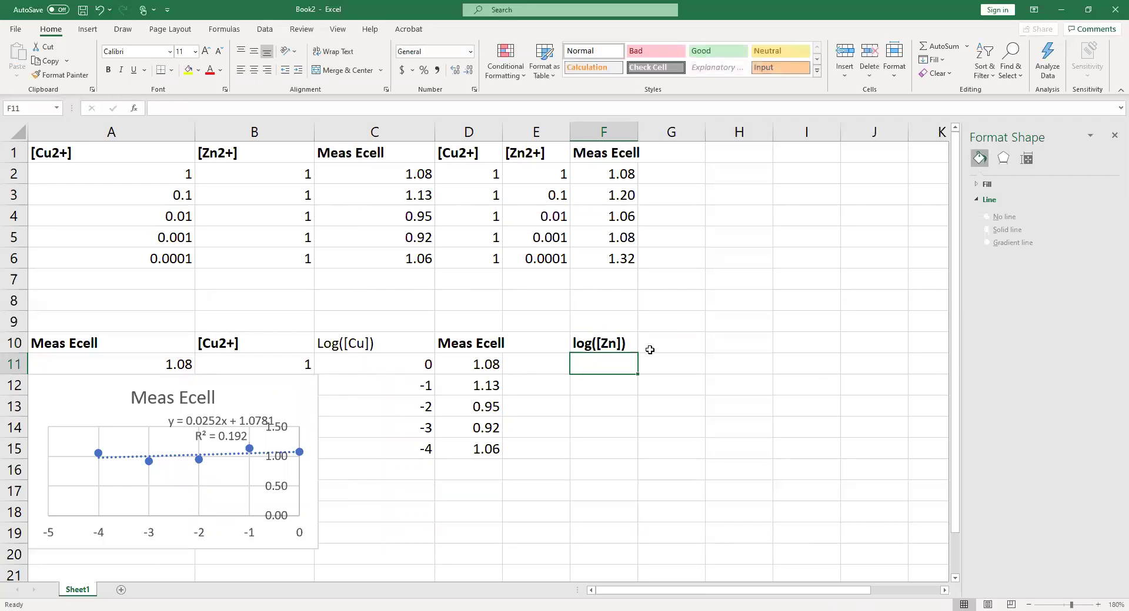
pyautogui.click(184, 174)
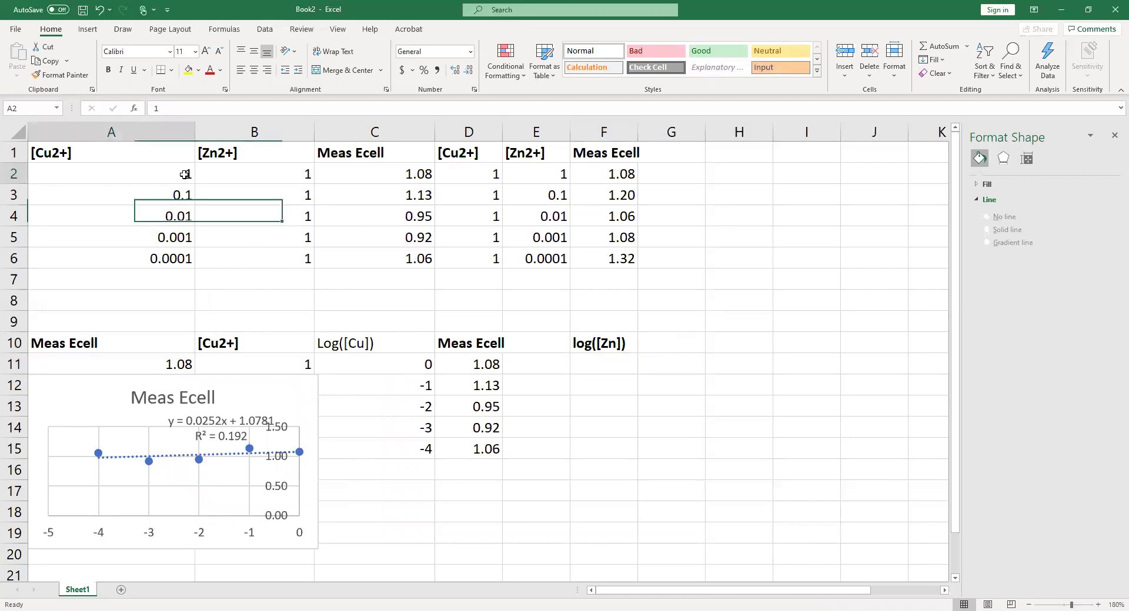
pyautogui.click(546, 173)
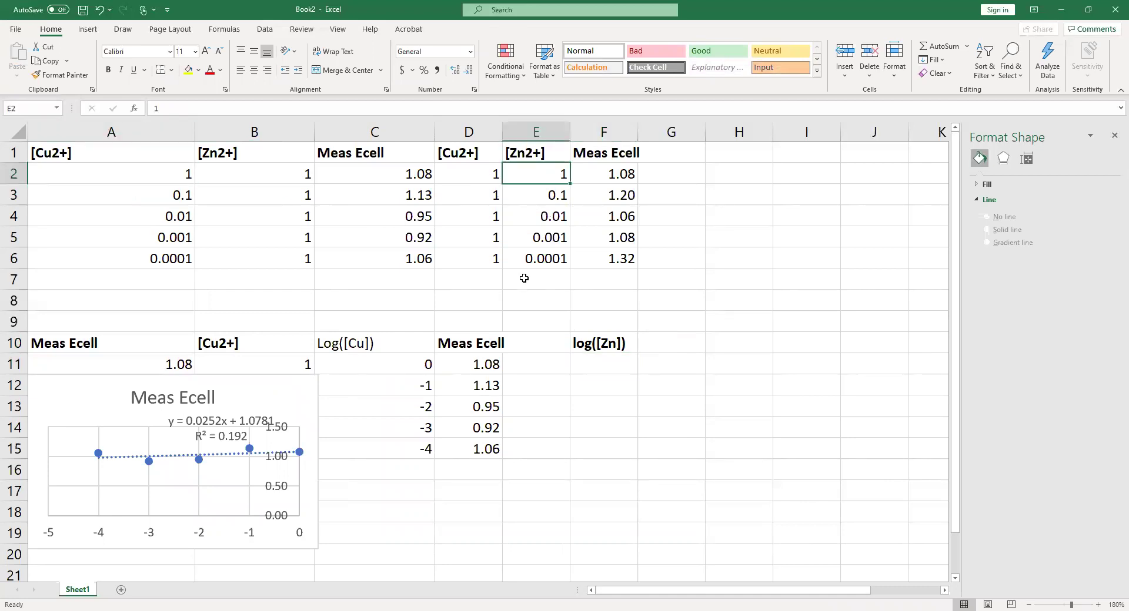
pyautogui.moveTo(383, 362); pyautogui.dragTo(388, 449)
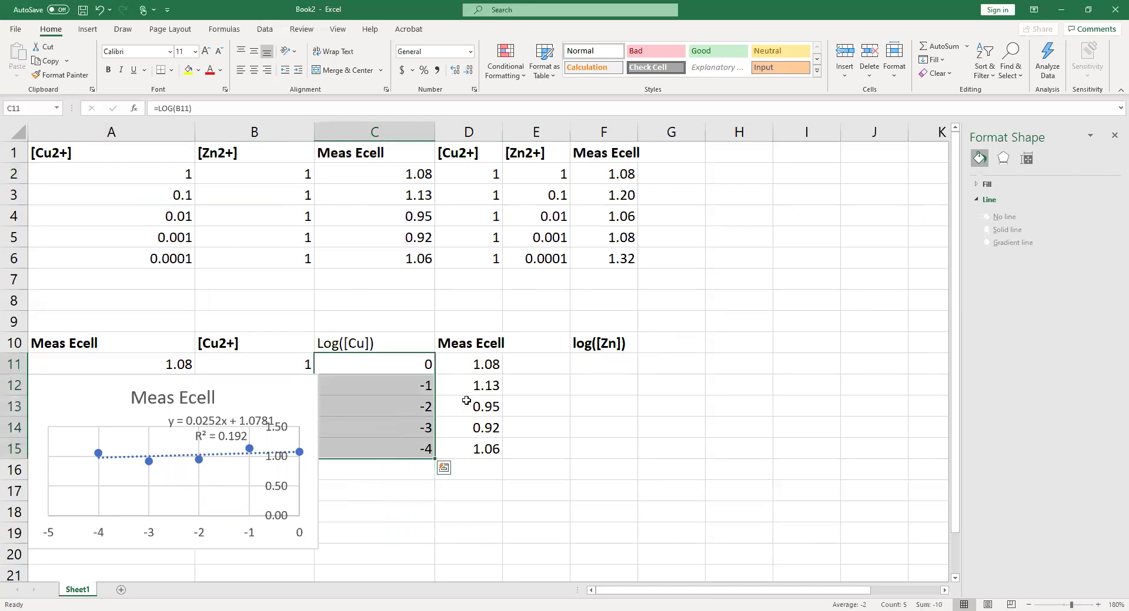
pyautogui.hotkey('ctrl', 'c')
pyautogui.doubleClick(598, 361)
pyautogui.press('Escape')
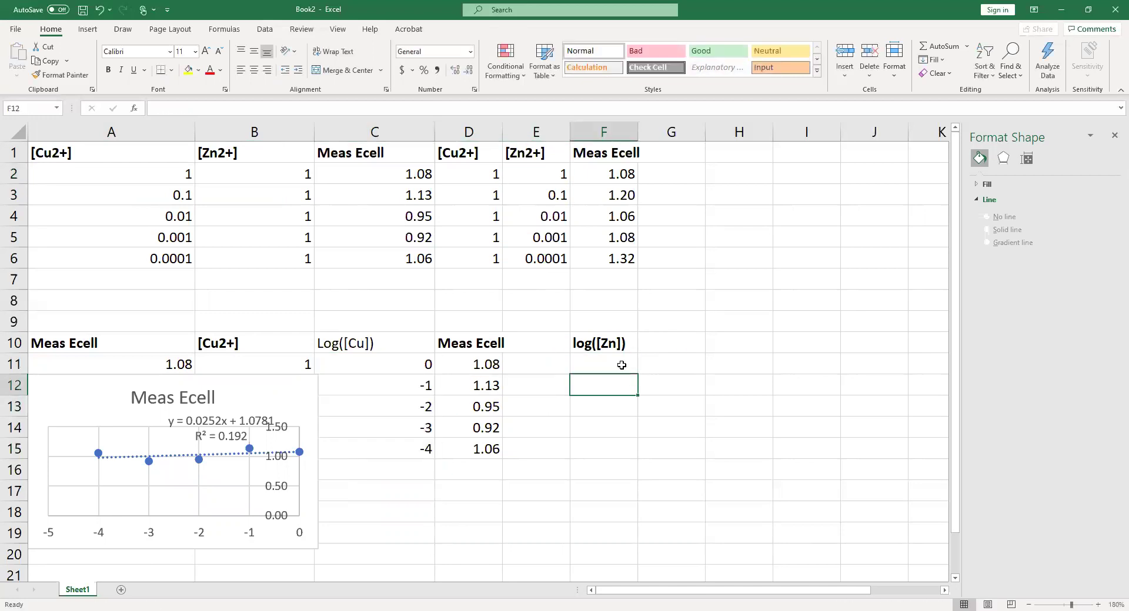
# Step: Copy the log results in C11:C15 and paste them as values only into F11:F15
pyautogui.moveTo(415, 368); pyautogui.dragTo(415, 442)
pyautogui.hotkey('ctrl', 'c')
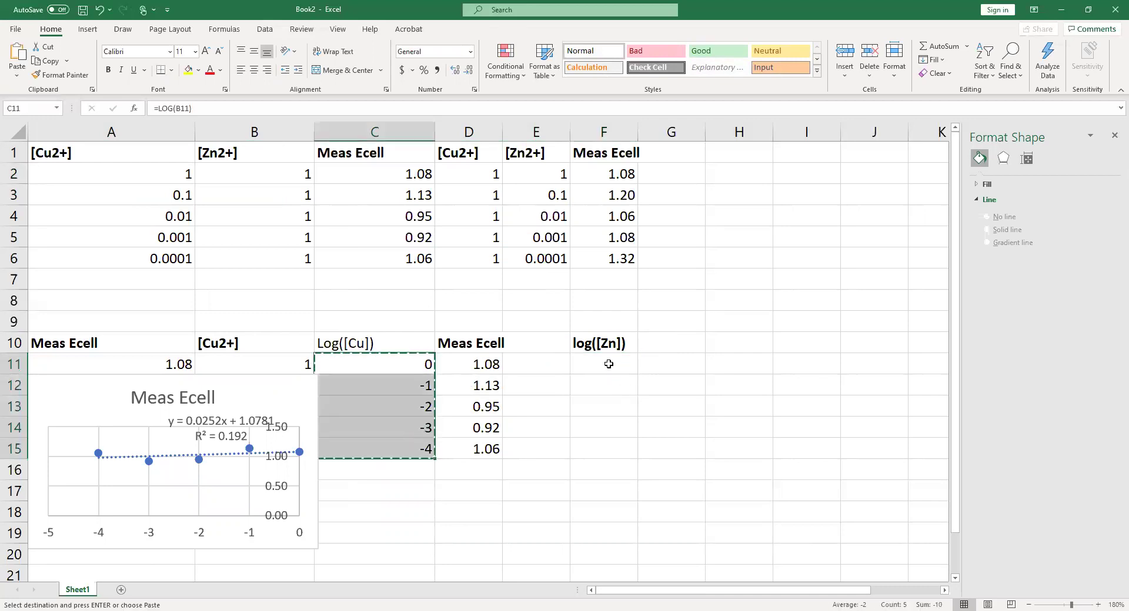
pyautogui.click(606, 365)
pyautogui.hotkey('ctrl', 'v')
pyautogui.hotkey('ctrl', 'z')
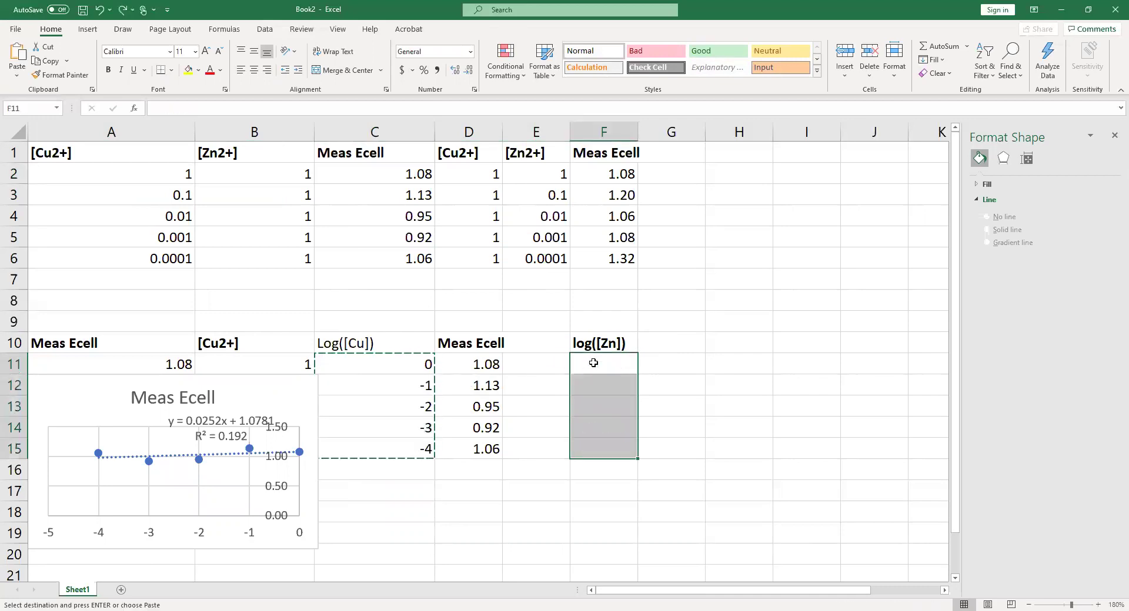
pyautogui.rightClick(594, 363)
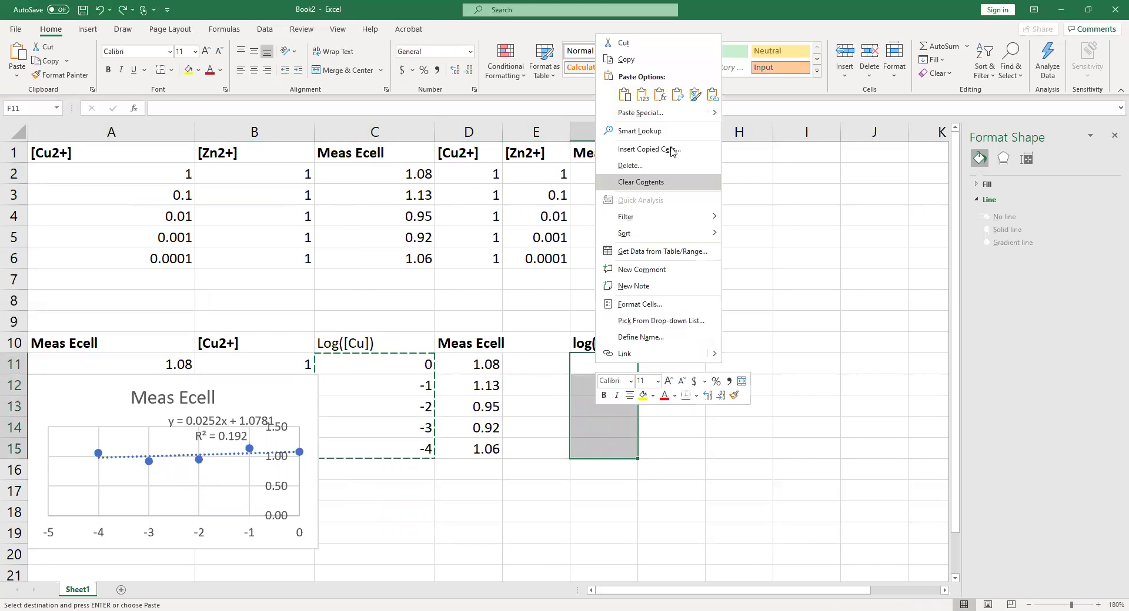
pyautogui.click(643, 94)
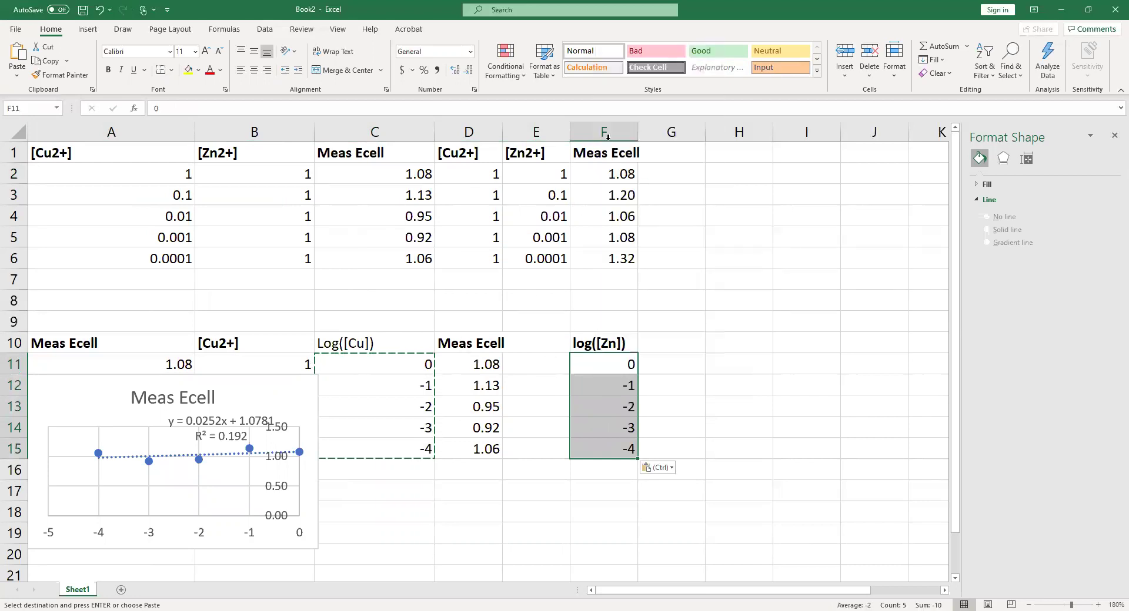
# Step: Copy the Meas Ecell heading and data from F1:F6 to G10:G15
pyautogui.moveTo(607, 154); pyautogui.dragTo(622, 259)
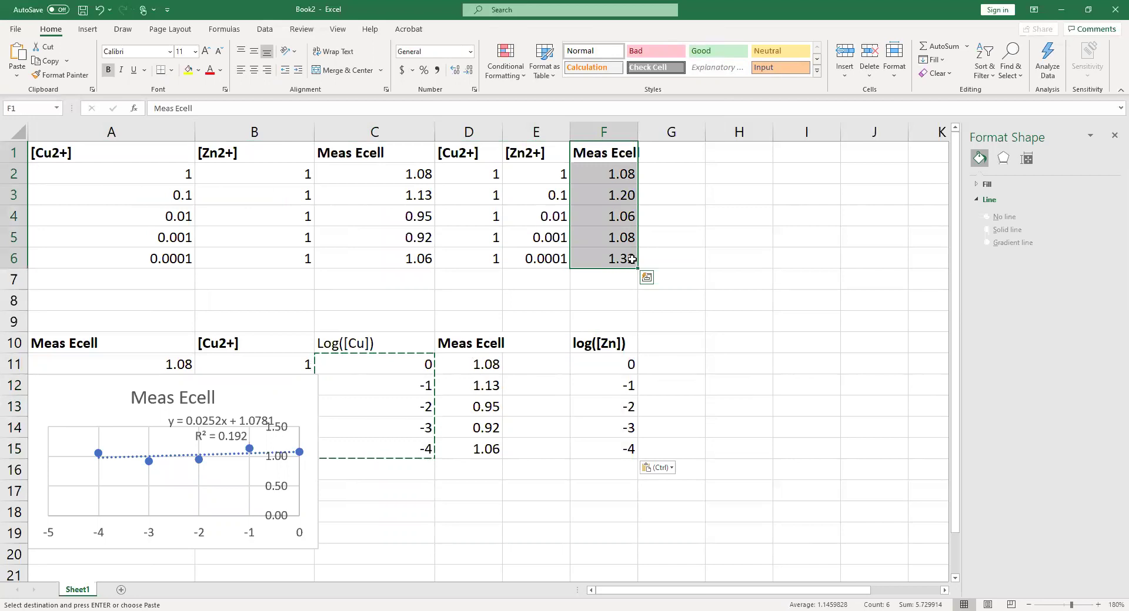
pyautogui.hotkey('ctrl', 'c')
pyautogui.click(665, 335)
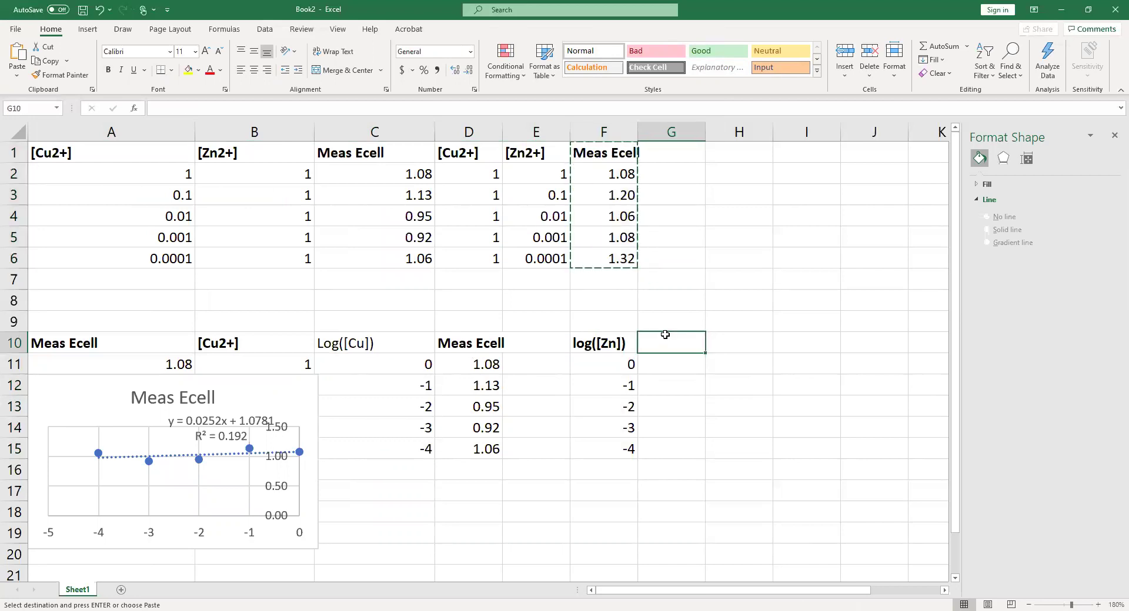
pyautogui.hotkey('ctrl', 'v')
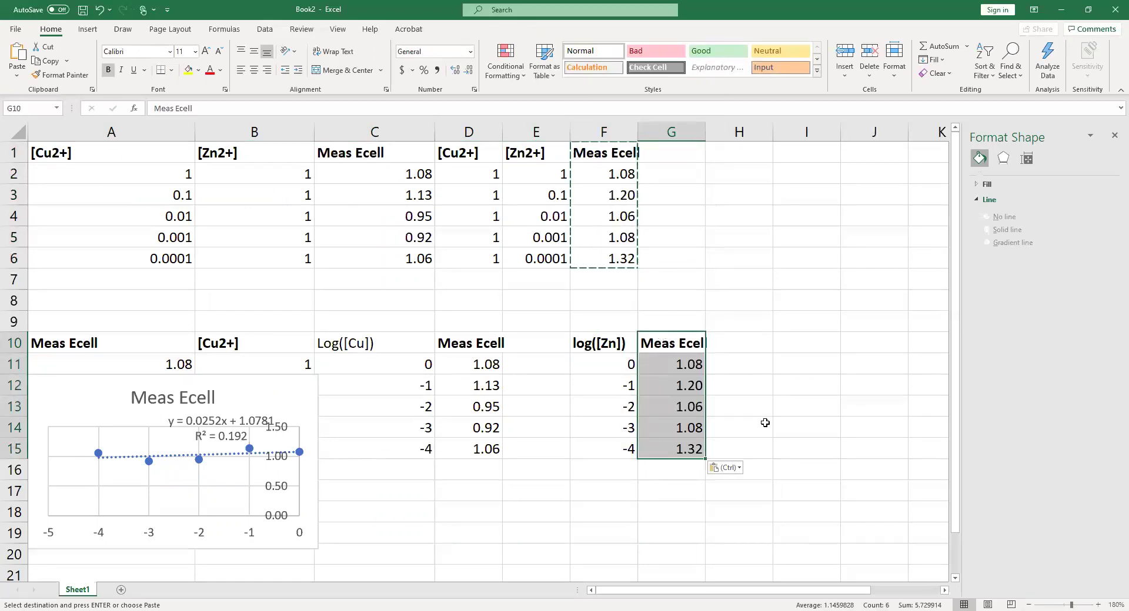
pyautogui.press('Escape')
# Step: Insert a scatter chart of Meas Ecell against log([Zn]) from the range F10:G15
pyautogui.moveTo(616, 348); pyautogui.dragTo(676, 449)
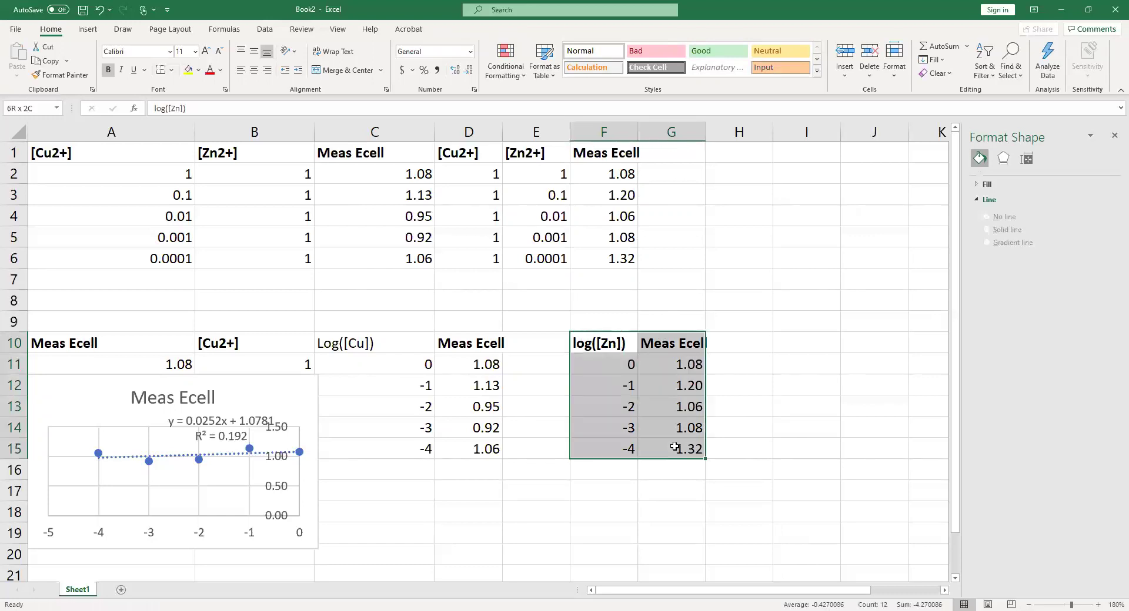
pyautogui.click(87, 30)
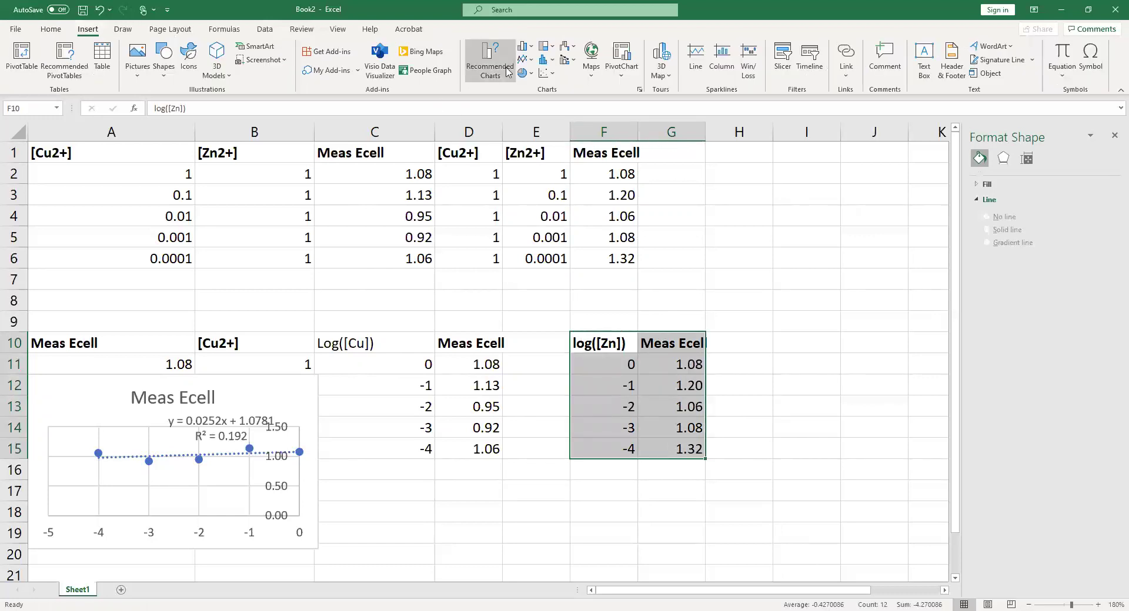
pyautogui.click(547, 72)
pyautogui.moveTo(602, 229); pyautogui.dragTo(742, 217)
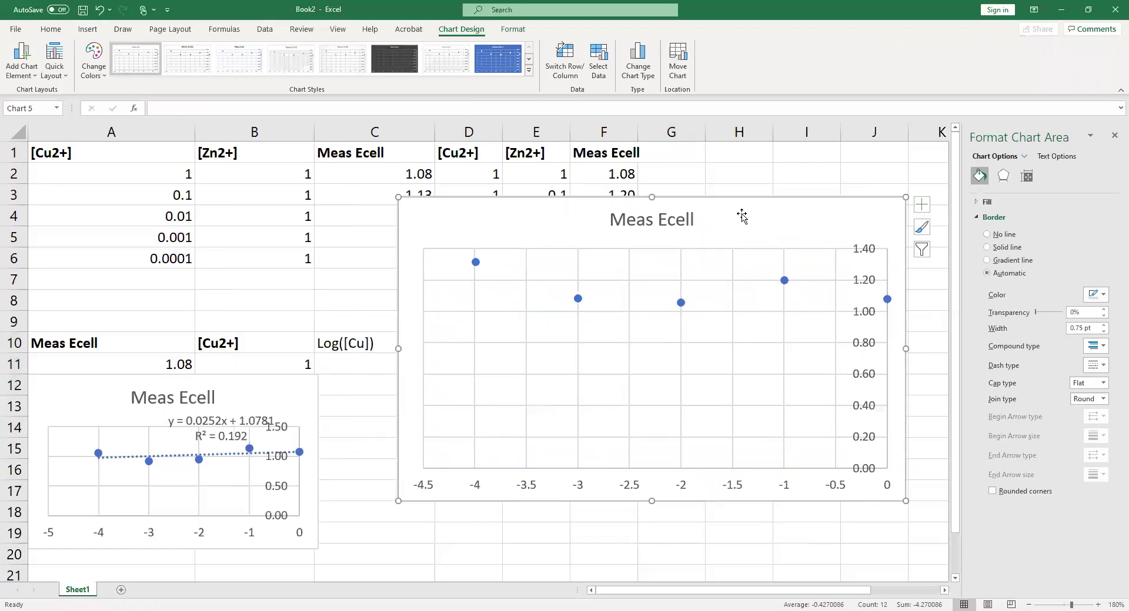
# Step: Move the copper chart up to row 2 and enlarge it, then shift the zinc chart beside it and close the formatting pane
pyautogui.moveTo(249, 391); pyautogui.dragTo(276, 186)
pyautogui.moveTo(325, 363); pyautogui.dragTo(295, 316)
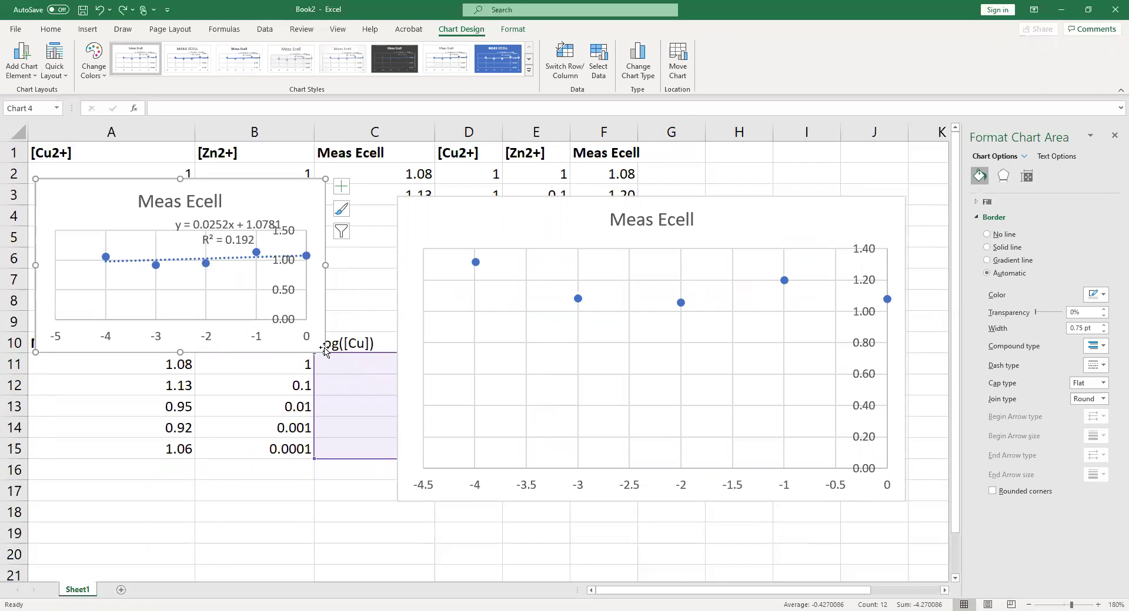
pyautogui.moveTo(327, 353); pyautogui.dragTo(434, 478)
pyautogui.moveTo(613, 210); pyautogui.dragTo(718, 183)
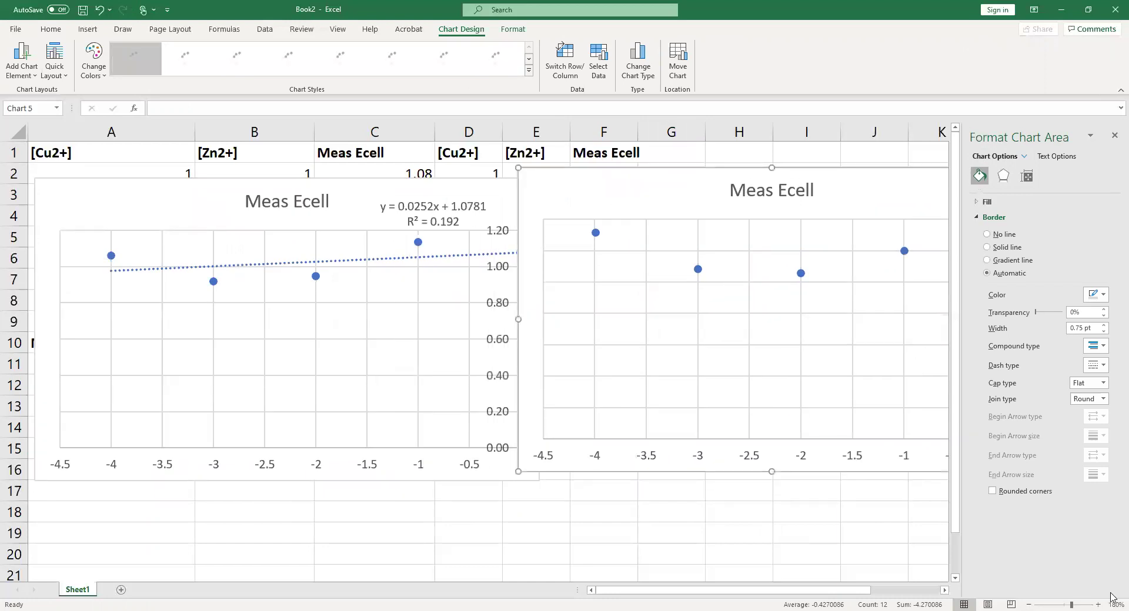
pyautogui.click(1114, 135)
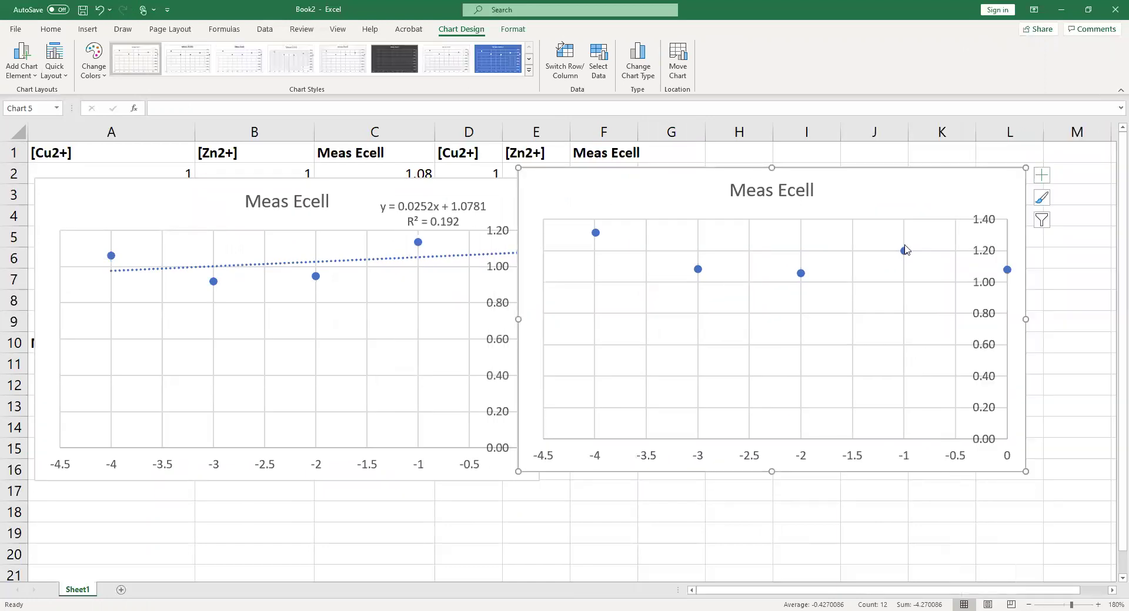
# Step: Add a linear trendline to the zinc chart's data points and display its equation and R-squared value
pyautogui.click(904, 251)
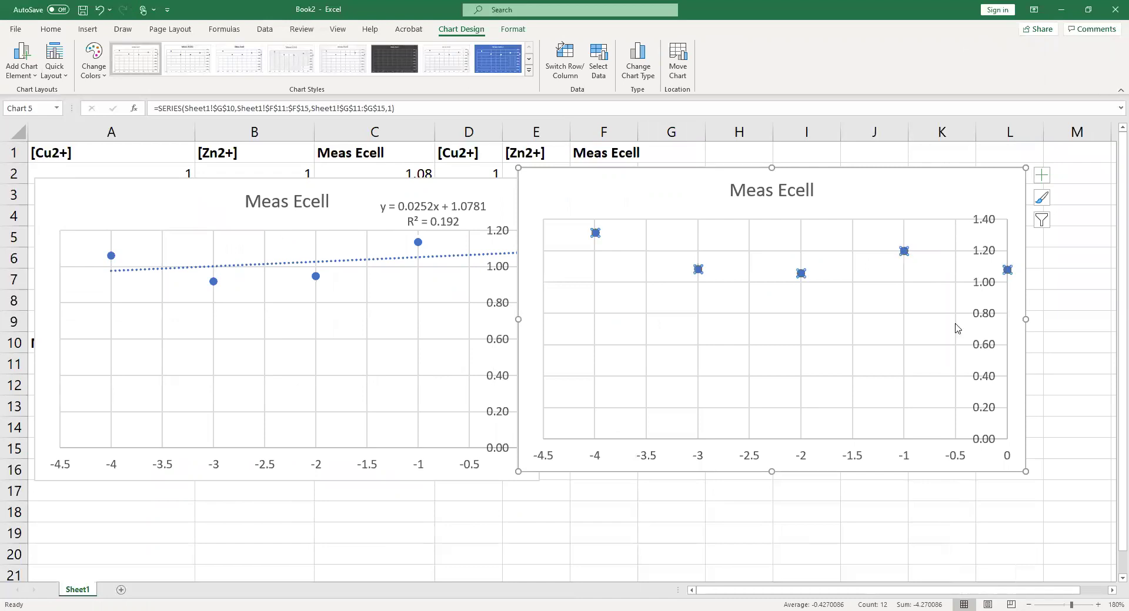
pyautogui.rightClick(905, 252)
pyautogui.click(962, 361)
pyautogui.click(1023, 450)
pyautogui.click(986, 464)
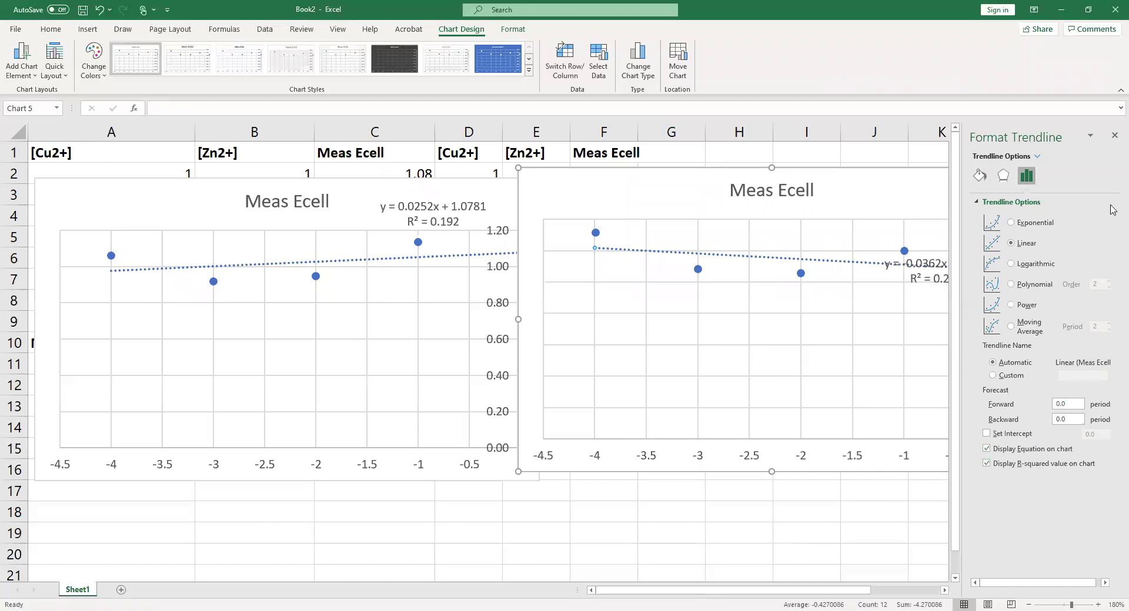
pyautogui.click(1114, 134)
# Step: Move the zinc trendline equation above the plot area and align the zinc chart next to the copper chart without overlap
pyautogui.click(901, 262)
pyautogui.moveTo(884, 253); pyautogui.dragTo(872, 180)
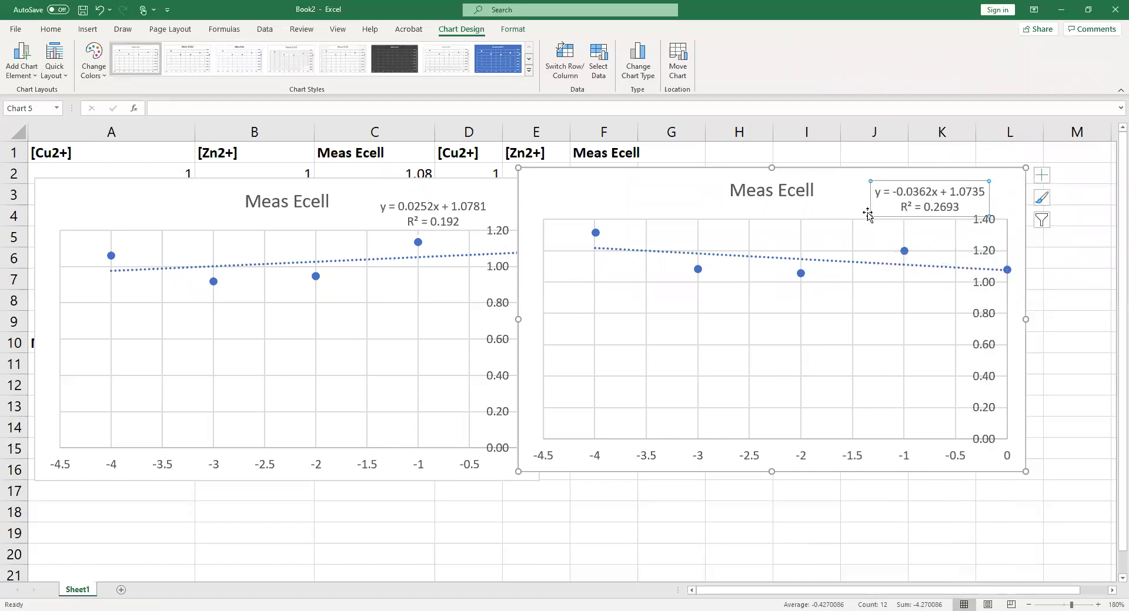
pyautogui.moveTo(592, 203); pyautogui.dragTo(626, 200)
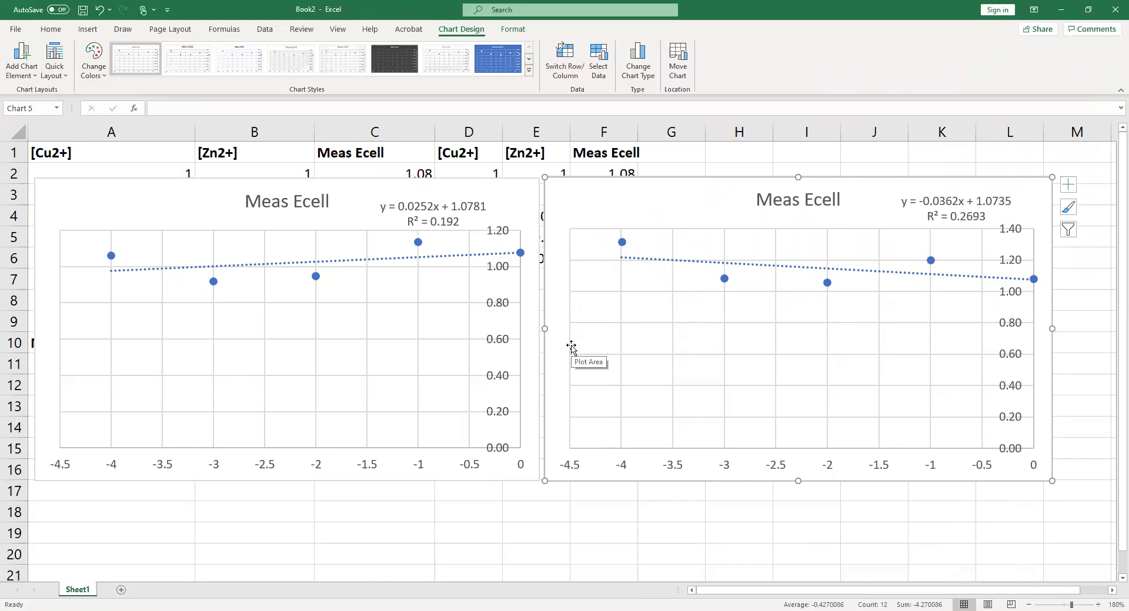
# Step: Compare the data points at log value 0 on the copper and zinc charts
pyautogui.click(520, 254)
pyautogui.moveTo(520, 252)
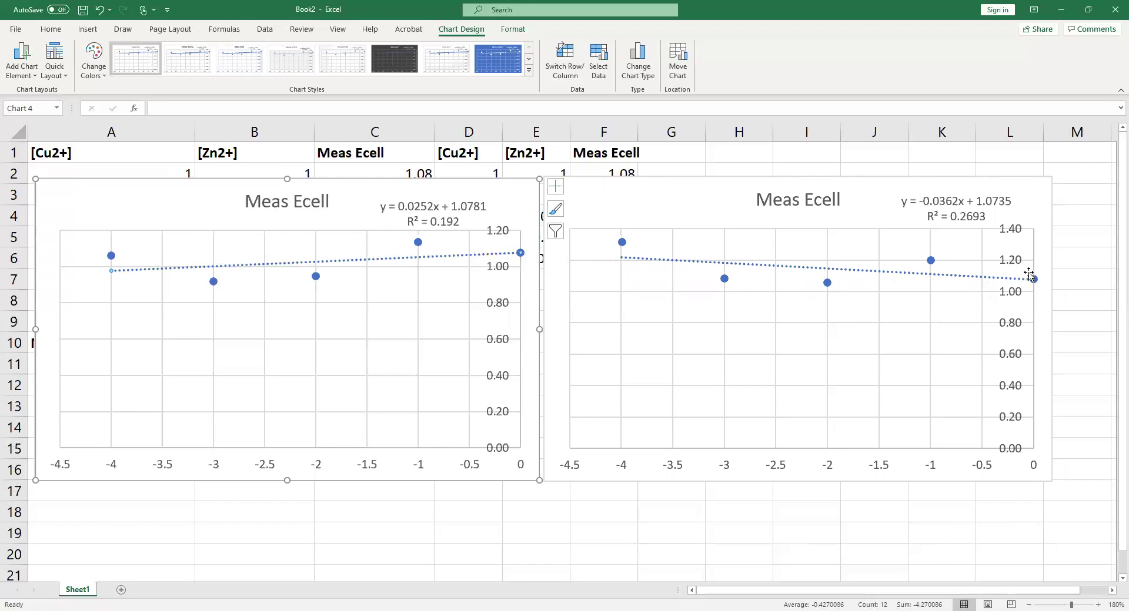
pyautogui.moveTo(1034, 282)
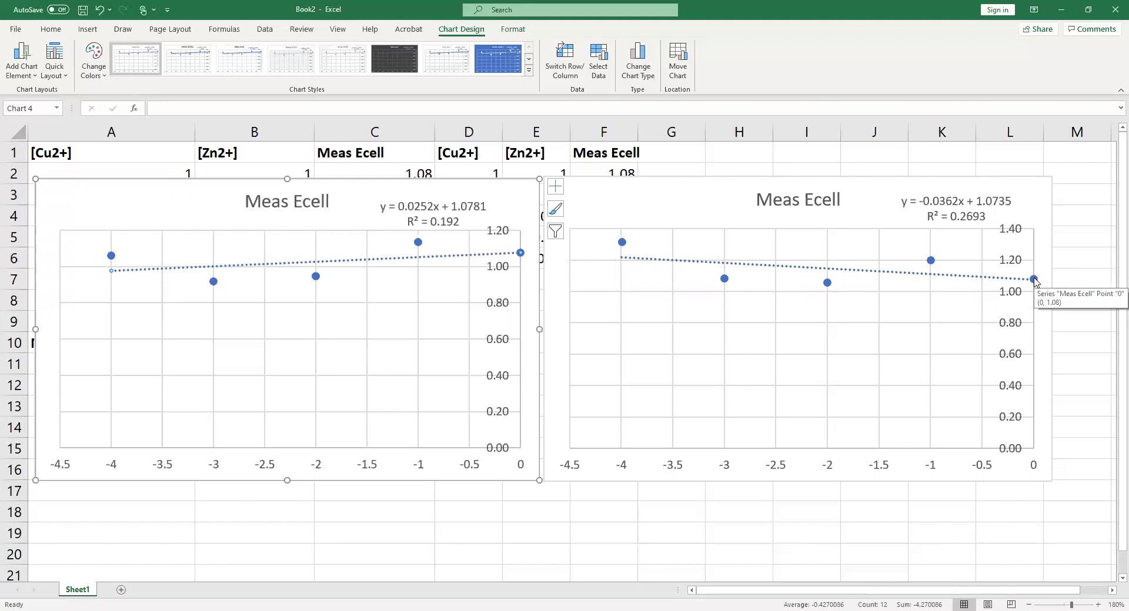
# Step: Swap the two charts so the zinc chart sits to the left of the copper chart
pyautogui.click(669, 193)
pyautogui.moveTo(669, 194); pyautogui.dragTo(751, 202)
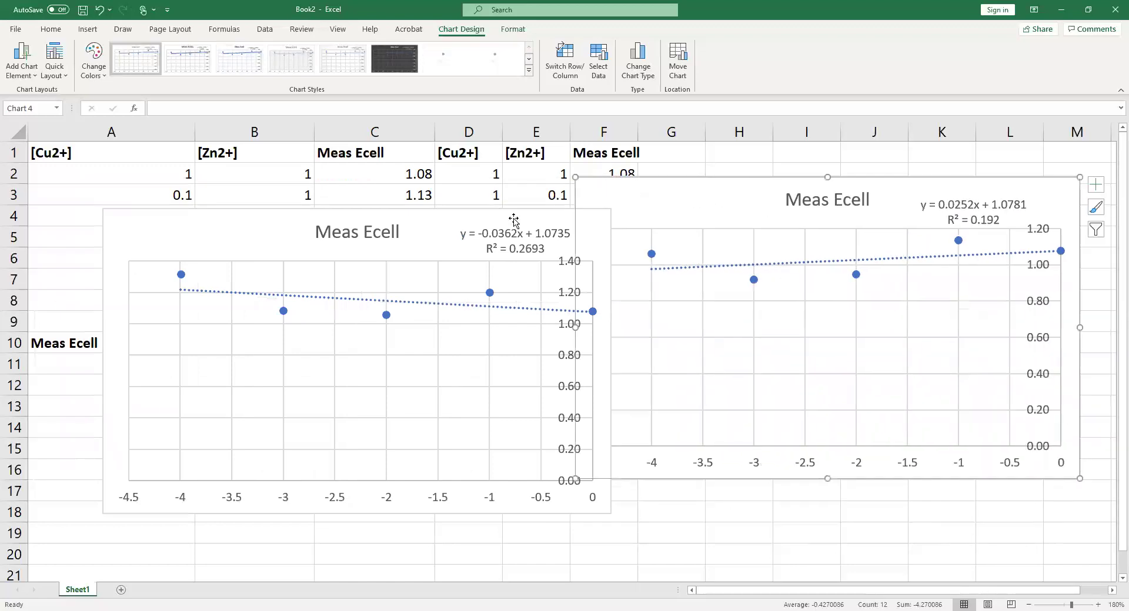
# Step: Place the copper chart on the left side of the sheet and the zinc chart level beside it on the right
pyautogui.moveTo(471, 238)
pyautogui.mouseDown()
pyautogui.moveTo(460, 209)
pyautogui.moveTo(463, 231)
pyautogui.mouseUp()
pyautogui.moveTo(254, 240); pyautogui.dragTo(1005, 288)
pyautogui.moveTo(660, 202); pyautogui.dragTo(201, 244)
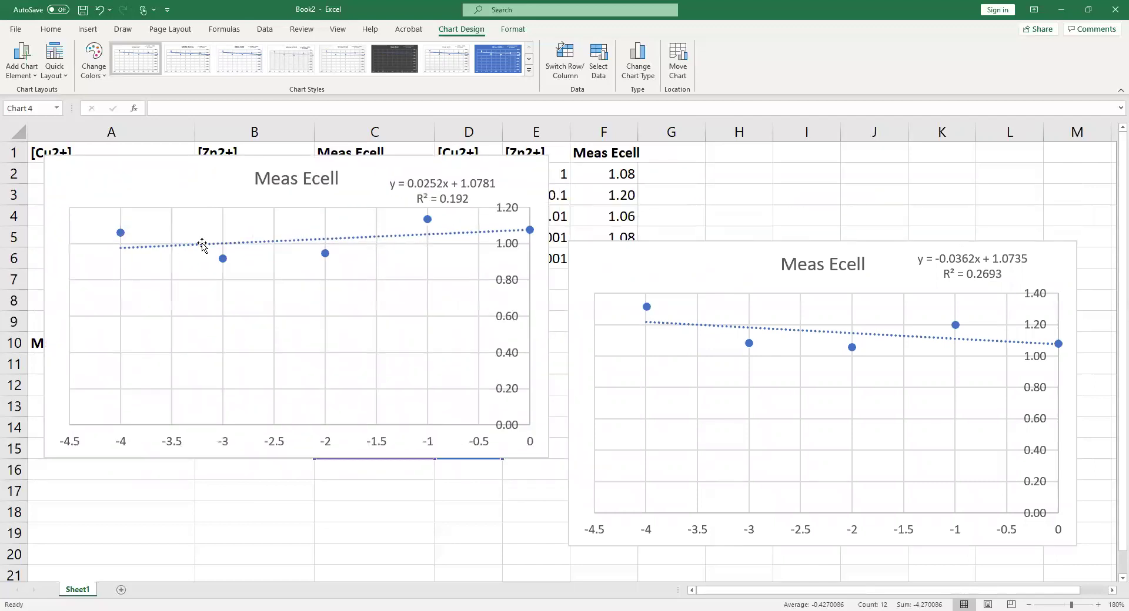
pyautogui.moveTo(675, 270)
pyautogui.mouseDown()
pyautogui.moveTo(669, 200)
pyautogui.moveTo(683, 196)
pyautogui.mouseUp()
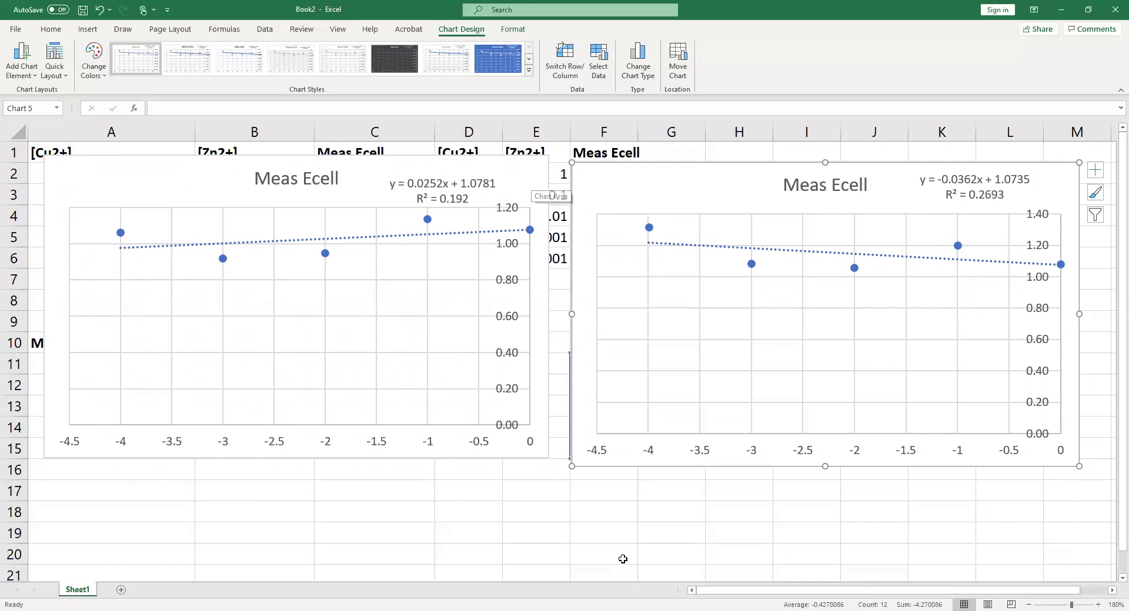
# Step: Undo the chart work, removing both scatter charts and the copper log column in C10:C15
pyautogui.hotkey('ctrl', 'z')
pyautogui.hotkey('ctrl', 'z')
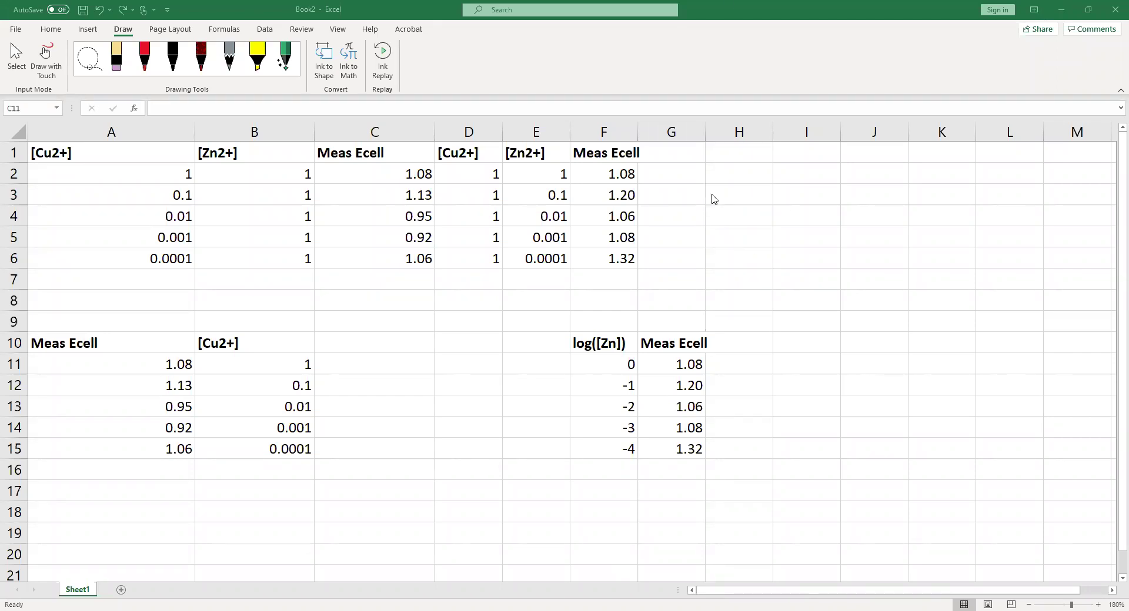
# Step: Handwrite "Cell pot vs. log" in red ink on the empty cells beside the upper data table, with vertical strokes above the words
pyautogui.moveTo(699, 176); pyautogui.dragTo(1011, 154)
pyautogui.click(145, 75)
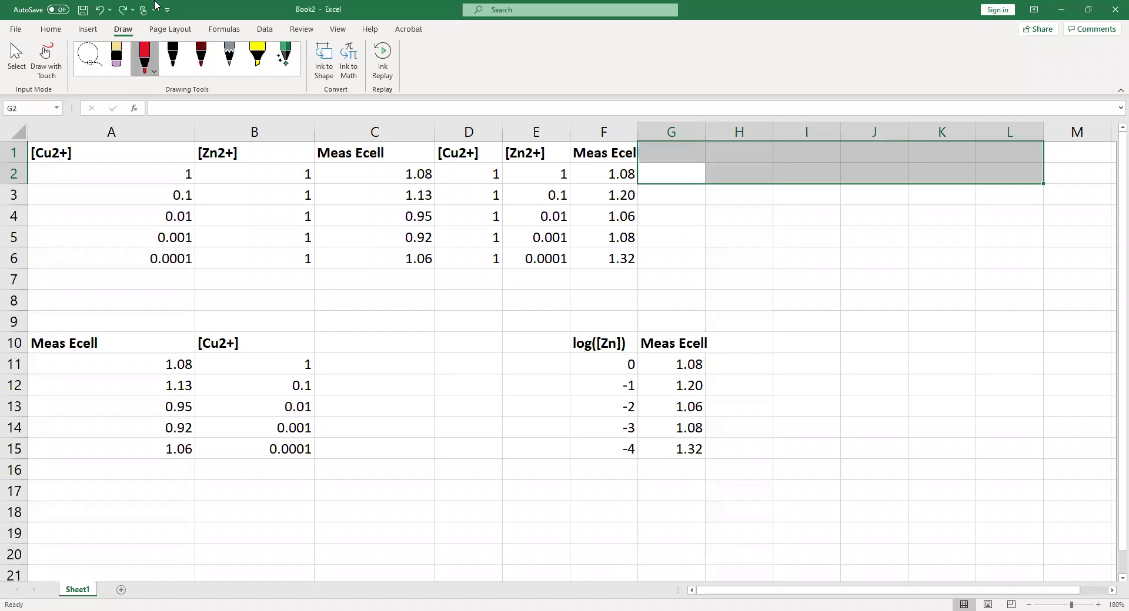
pyautogui.click(146, 65)
pyautogui.click(92, 133)
pyautogui.moveTo(732, 156); pyautogui.dragTo(732, 226)
pyautogui.moveTo(710, 211); pyautogui.dragTo(703, 225)
pyautogui.moveTo(715, 220); pyautogui.dragTo(726, 222)
pyautogui.moveTo(731, 205)
pyautogui.mouseDown()
pyautogui.moveTo(761, 238)
pyautogui.moveTo(767, 226)
pyautogui.mouseUp()
pyautogui.moveTo(774, 218); pyautogui.dragTo(774, 229)
pyautogui.moveTo(785, 156); pyautogui.dragTo(786, 222)
pyautogui.moveTo(779, 218); pyautogui.dragTo(829, 224)
pyautogui.moveTo(836, 158); pyautogui.dragTo(836, 219)
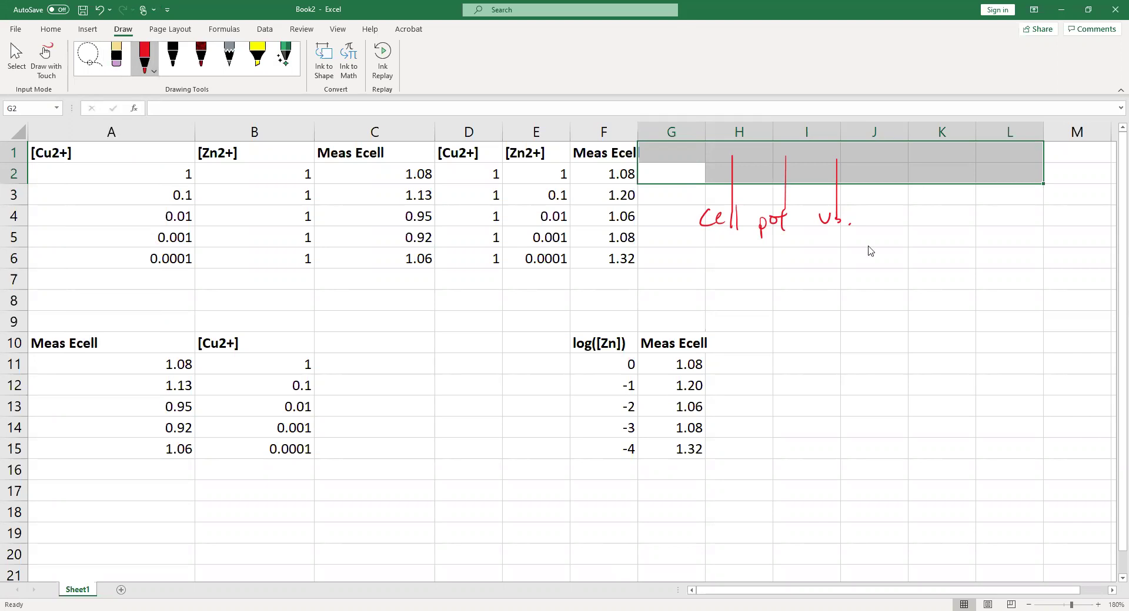
pyautogui.moveTo(876, 211)
pyautogui.mouseDown()
pyautogui.moveTo(879, 233)
pyautogui.moveTo(906, 216)
pyautogui.moveTo(897, 250)
pyautogui.mouseUp()
pyautogui.moveTo(1077, 251)
pyautogui.mouseDown()
pyautogui.moveTo(930, 200)
pyautogui.moveTo(1116, 191)
pyautogui.mouseUp()
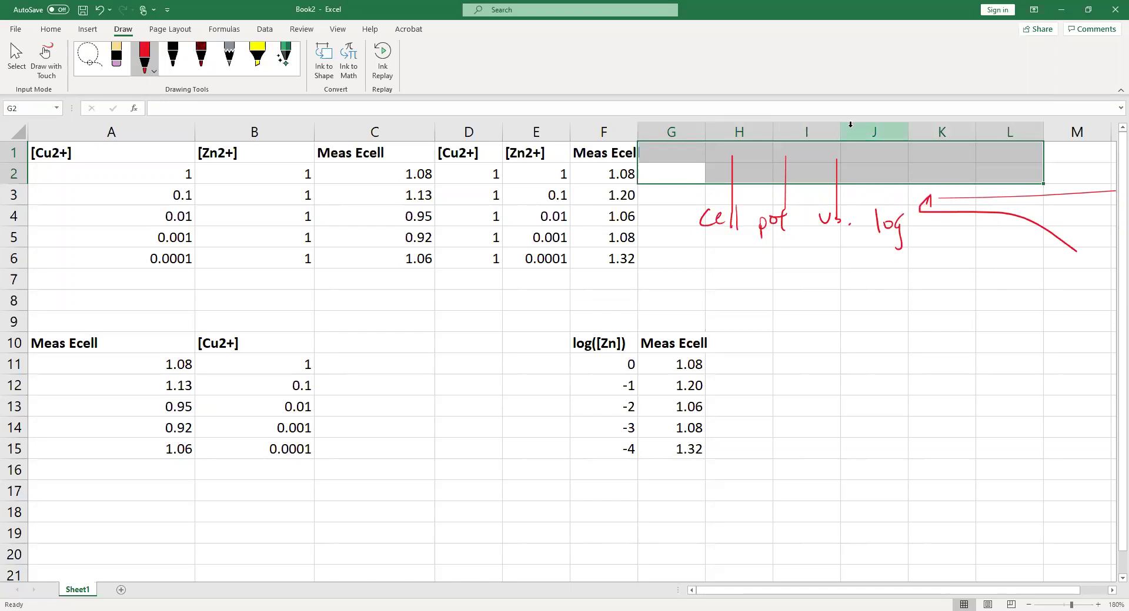
pyautogui.click(119, 56)
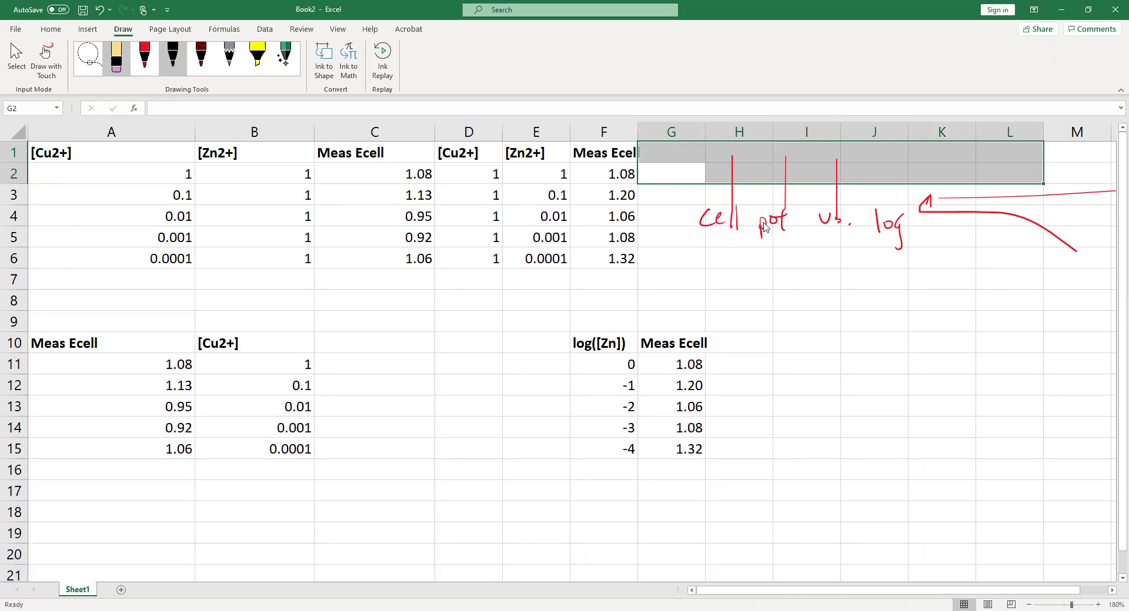
pyautogui.moveTo(993, 216); pyautogui.dragTo(993, 204)
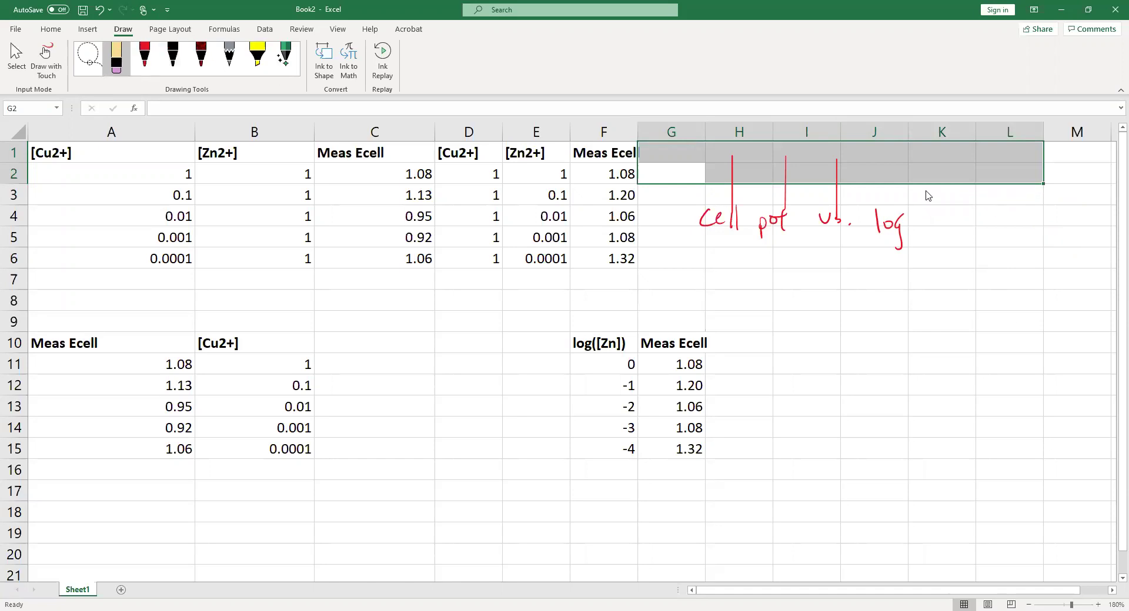
# Step: Complete the red ink note by writing the fraction [Zn] over [Cu] after "log", and leave the pen
pyautogui.click(145, 55)
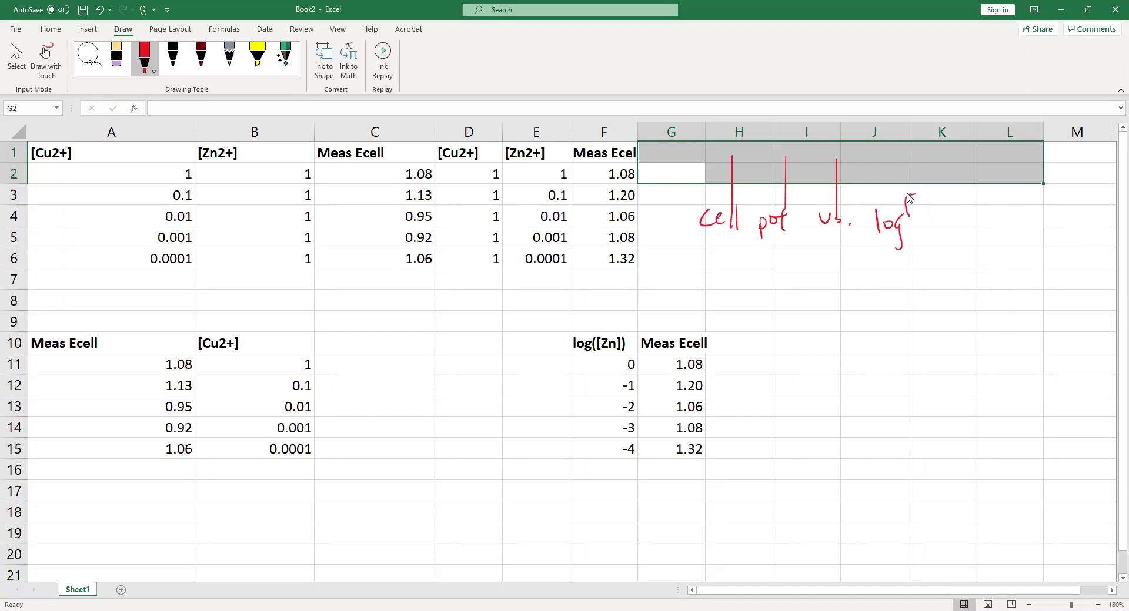
pyautogui.moveTo(908, 197)
pyautogui.mouseDown()
pyautogui.moveTo(948, 210)
pyautogui.moveTo(916, 250)
pyautogui.moveTo(952, 253)
pyautogui.mouseUp()
pyautogui.moveTo(954, 235); pyautogui.dragTo(956, 259)
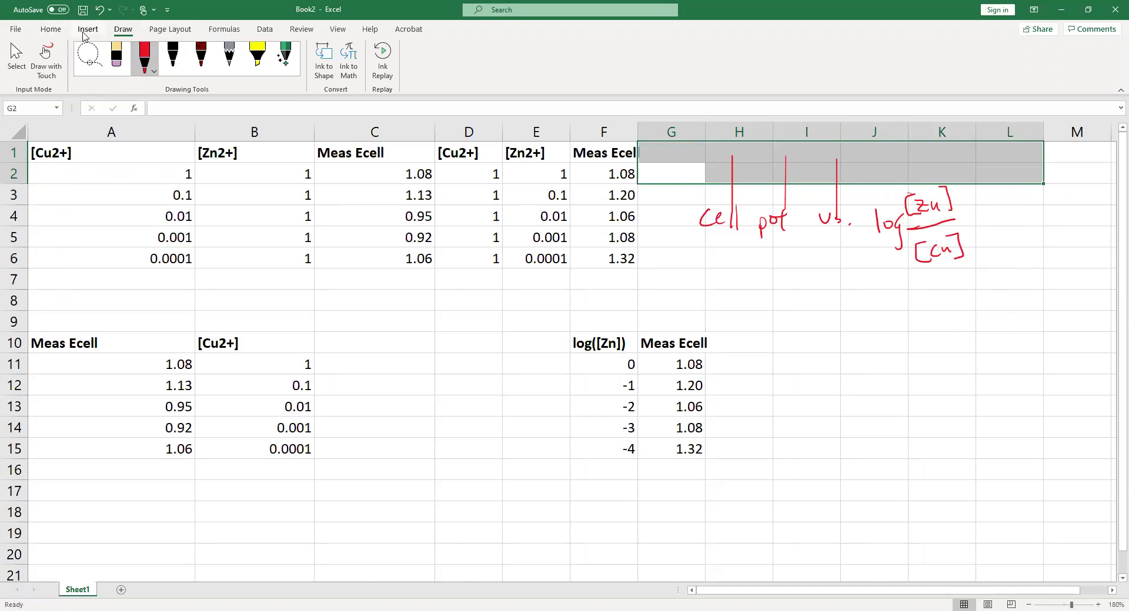
pyautogui.click(16, 56)
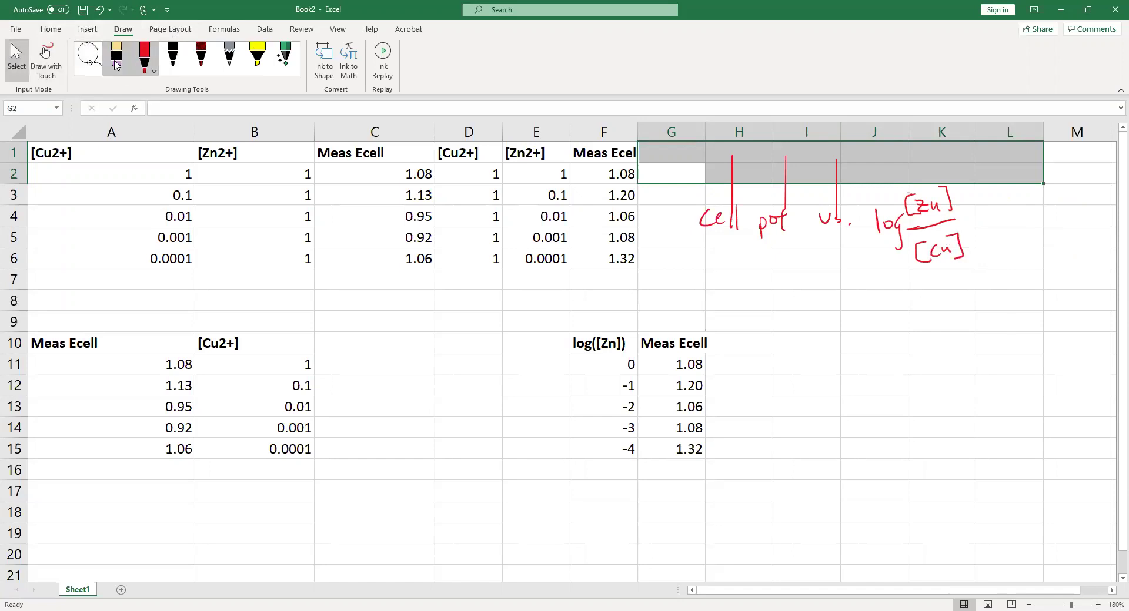
# Step: Enter the formula =log(1/B11) in cell C11 beside the first copper concentration
pyautogui.click(387, 368)
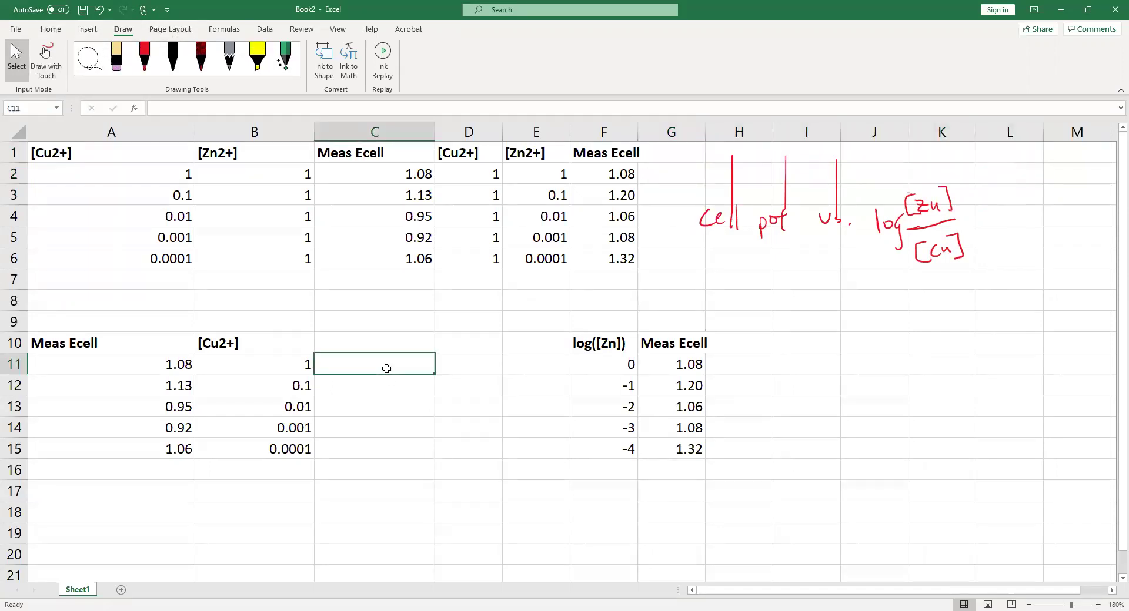
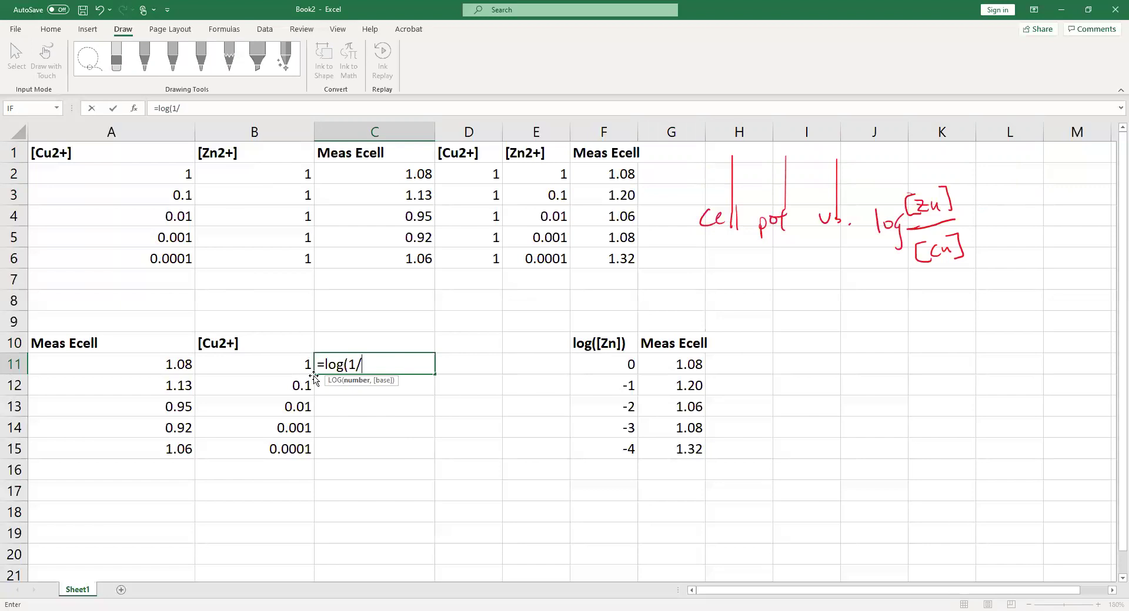
pyautogui.click(272, 363)
pyautogui.write(')')
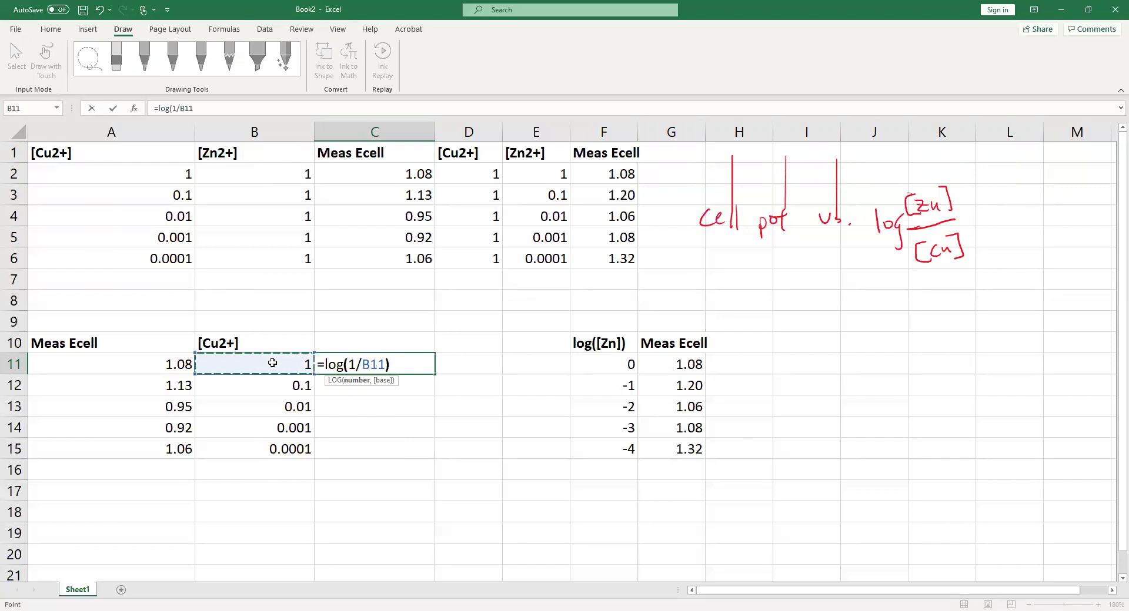
pyautogui.press('Return')
# Step: Enter the formula =log(1/B12) in cell C12 for the 0.1 copper concentration
pyautogui.write('=')
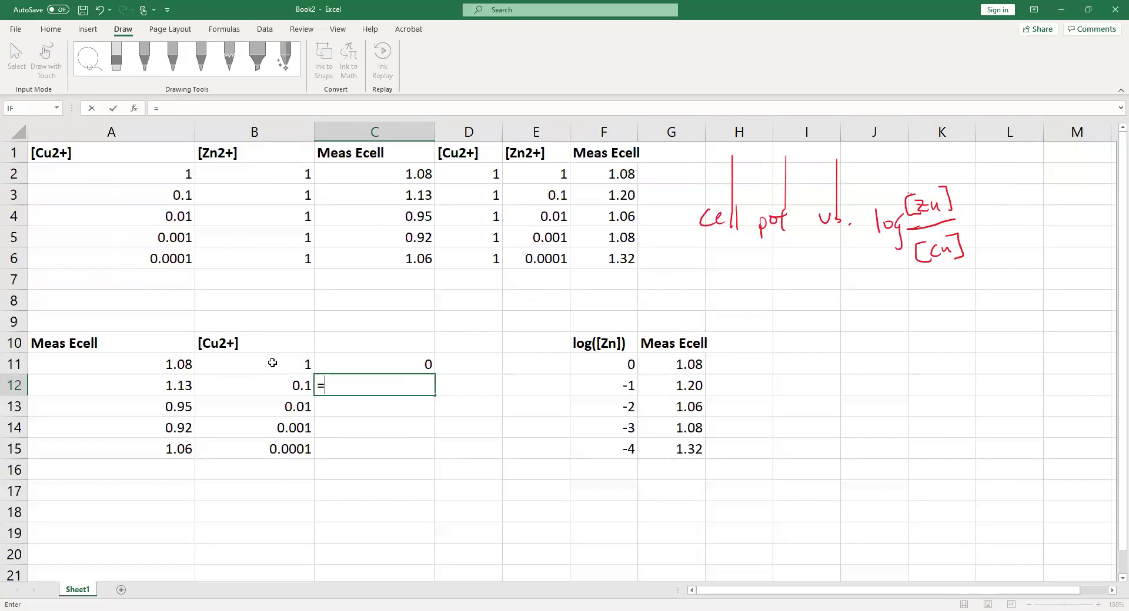
pyautogui.write('log(1/')
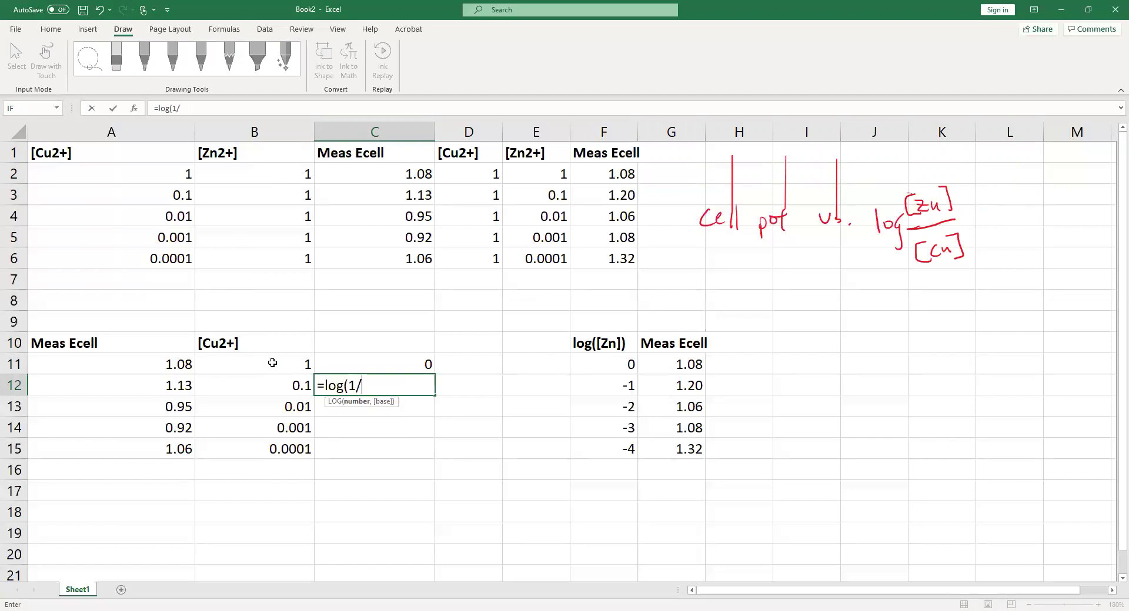
pyautogui.click(301, 388)
pyautogui.write(')')
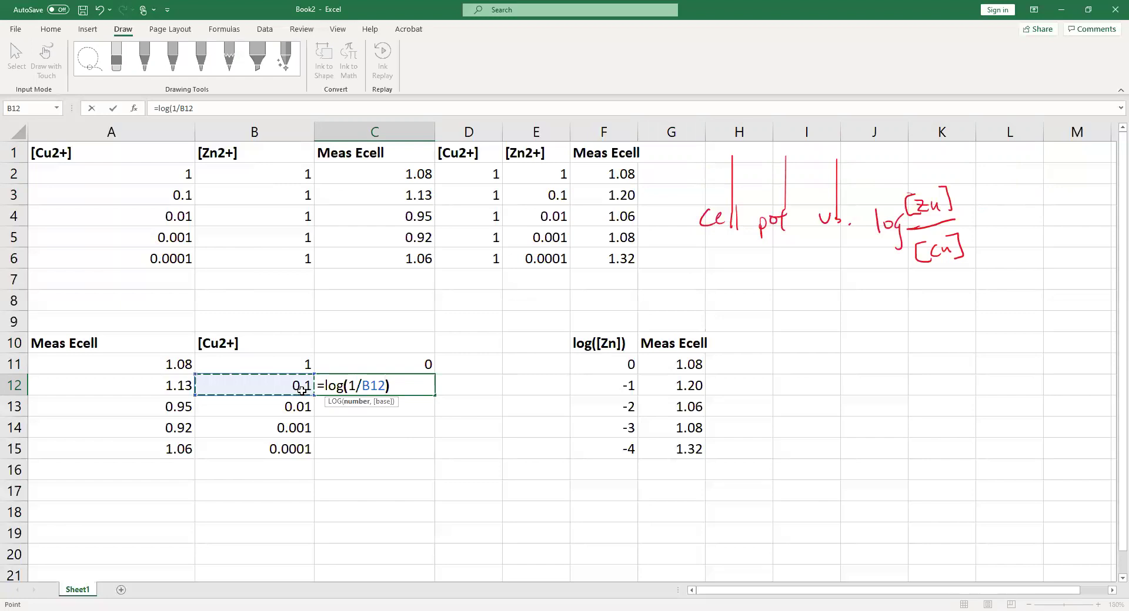
pyautogui.press('Return')
# Step: Enter the formula =log(1/B13) in cell C13 for the 0.01 copper concentration
pyautogui.write('=')
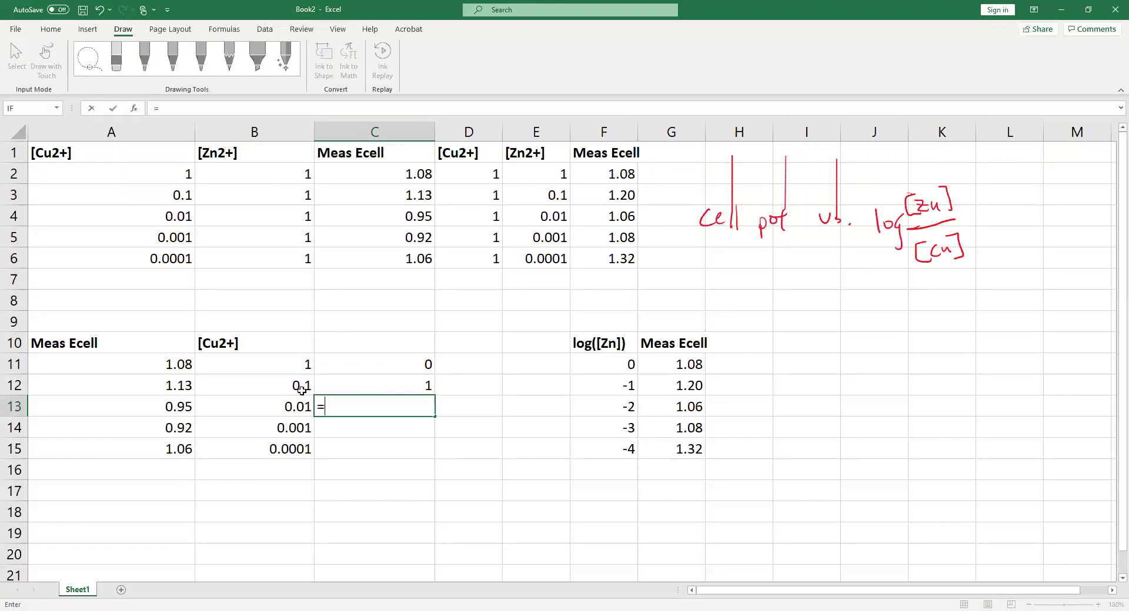
pyautogui.write('log(1/')
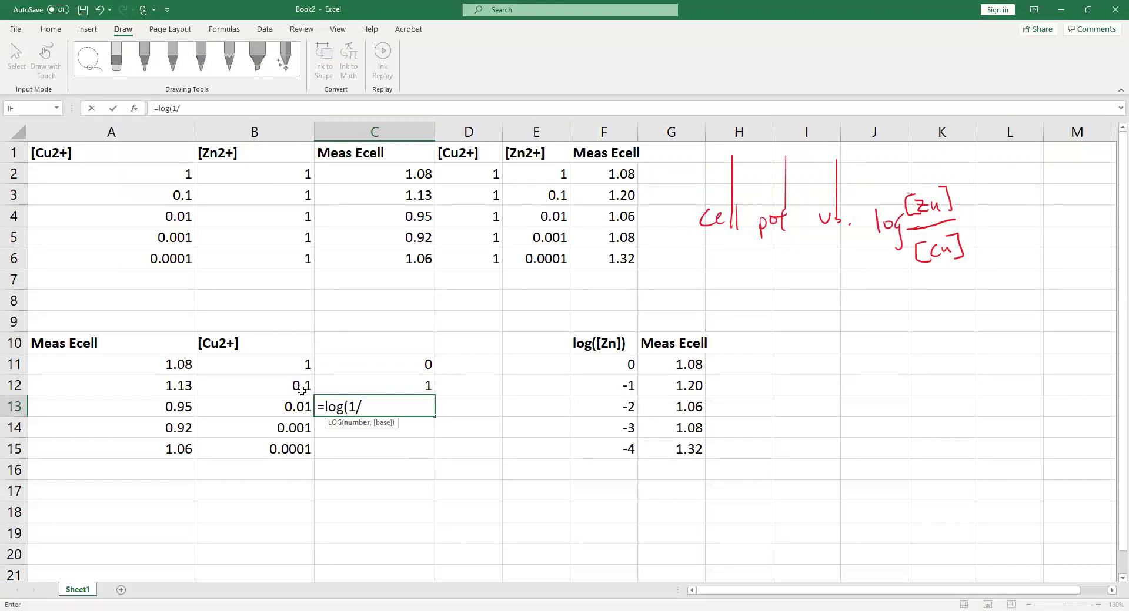
pyautogui.click(290, 407)
pyautogui.write(')')
pyautogui.press('Return')
# Step: Enter the formula =log(1/B14) in cell C14 for the 0.001 copper concentration
pyautogui.write('=')
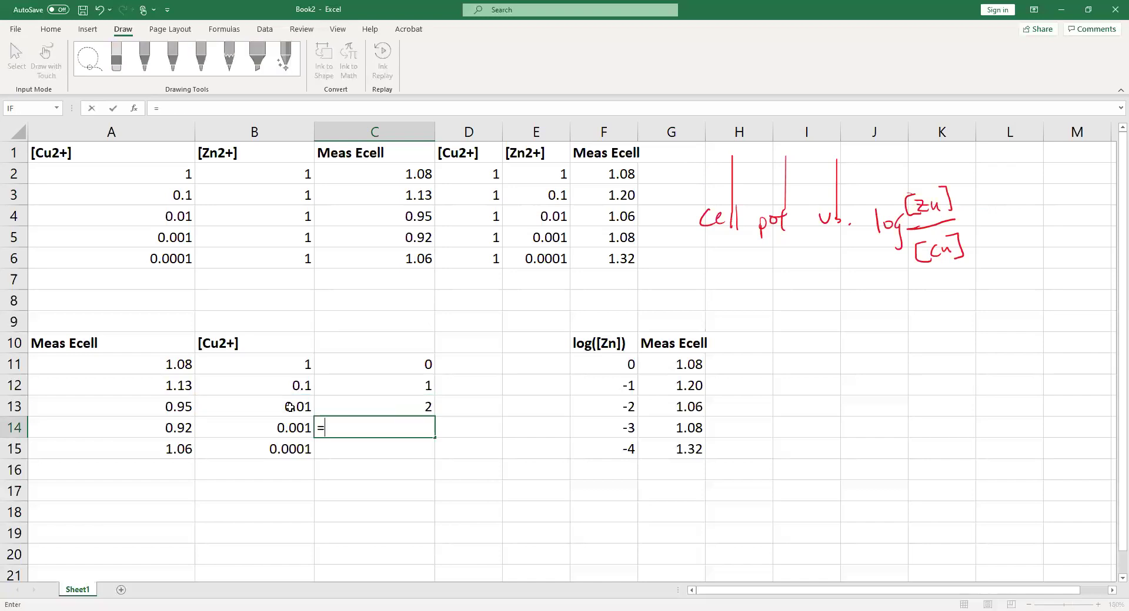
pyautogui.write('log(1/')
pyautogui.click(285, 430)
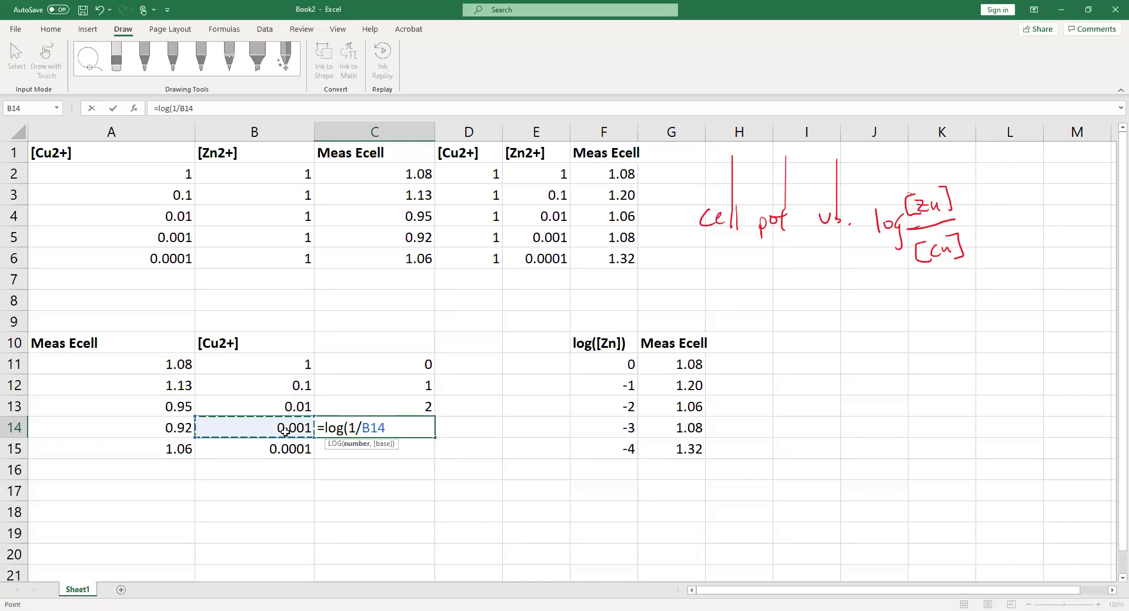
pyautogui.write(')')
pyautogui.press('Return')
# Step: Enter the formula =log(1/B15) in cell C15 for the 0.0001 copper concentration
pyautogui.write('=')
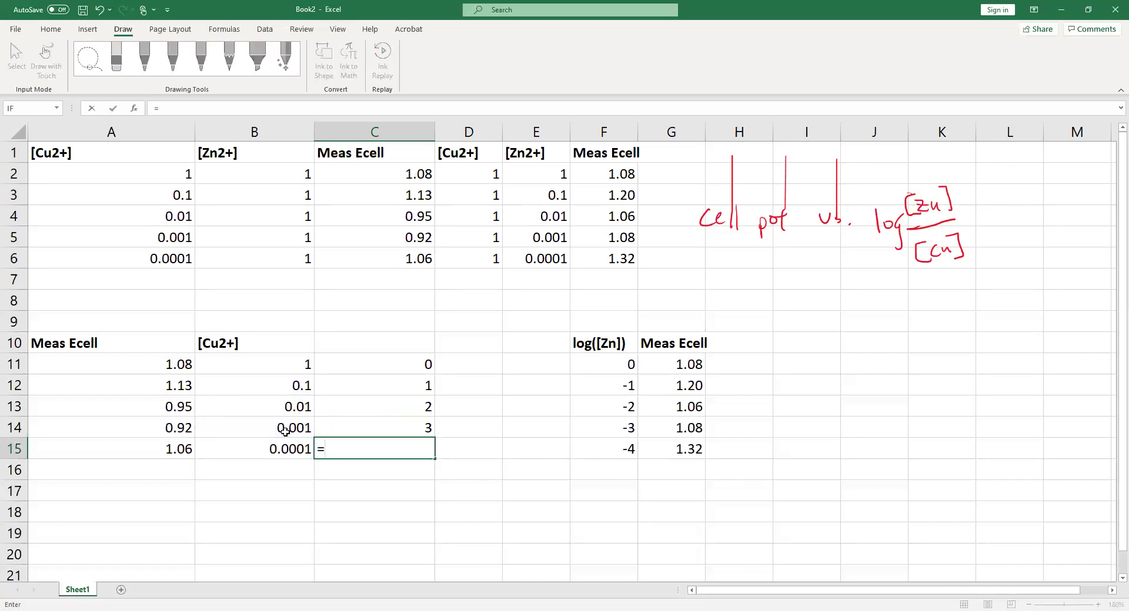
pyautogui.write('log(1/')
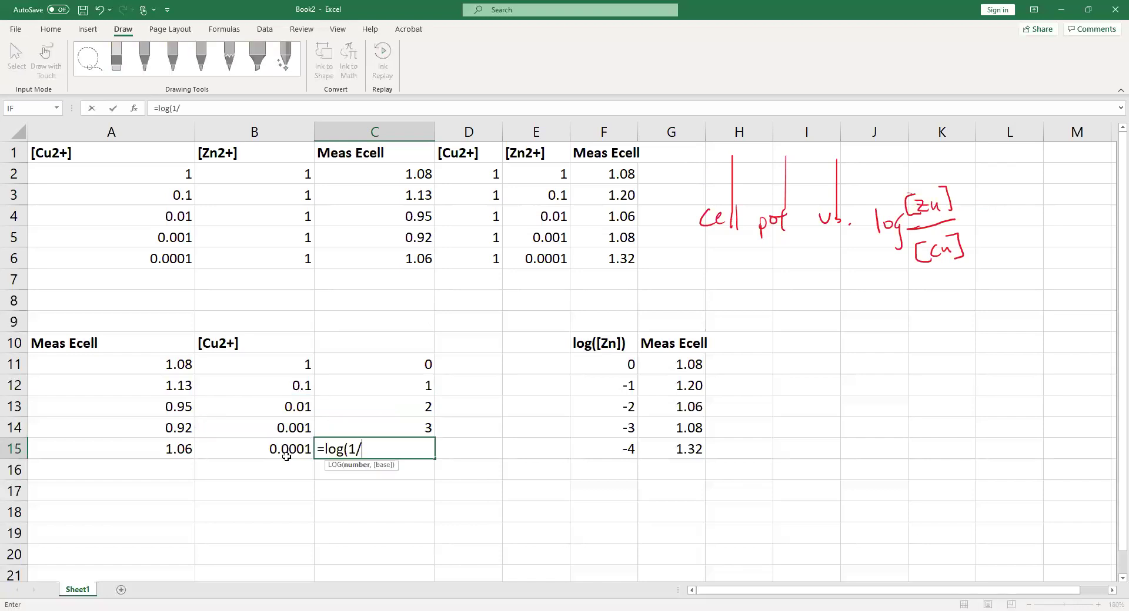
pyautogui.click(286, 457)
pyautogui.write(')')
pyautogui.press('Return')
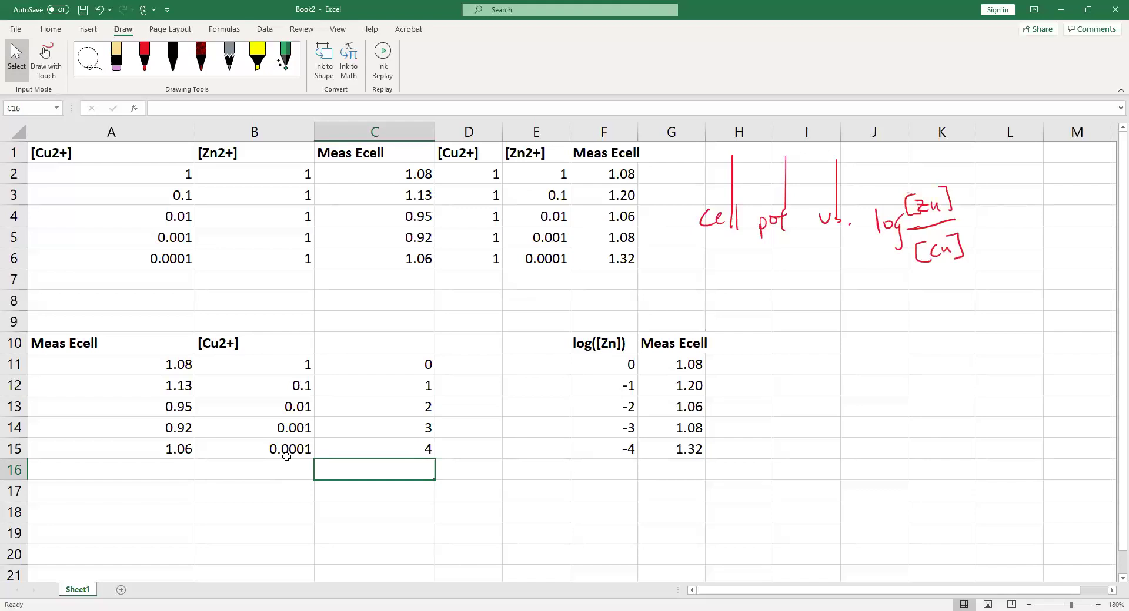
# Step: Add the header "Log(zn/cu)" in cell C10 above the new log values
pyautogui.click(358, 370)
pyautogui.click(371, 348)
pyautogui.write('=')
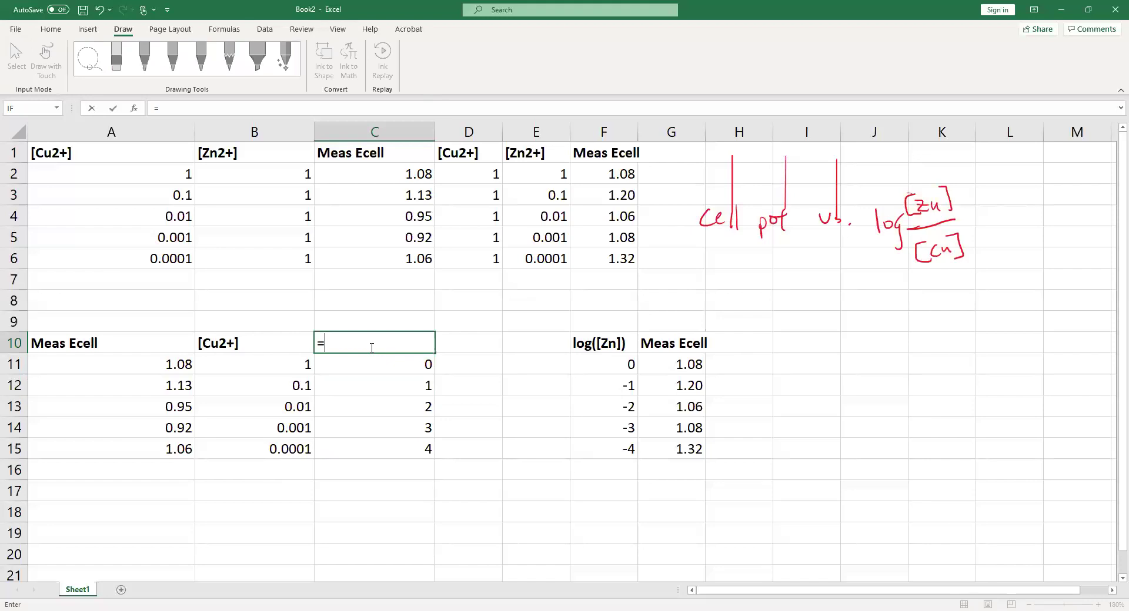
pyautogui.press('BackSpace')
pyautogui.write('Log(zn/cu)')
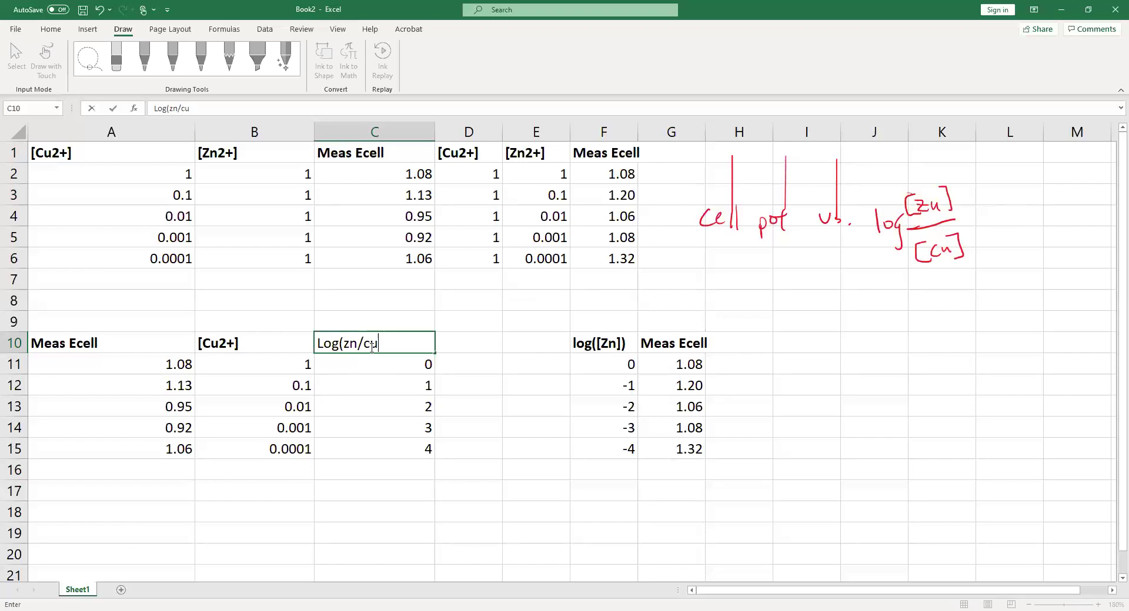
pyautogui.press('BackSpace')
pyautogui.press('BackSpace')
pyautogui.press('BackSpace')
pyautogui.write('cu)')
pyautogui.press('Return')
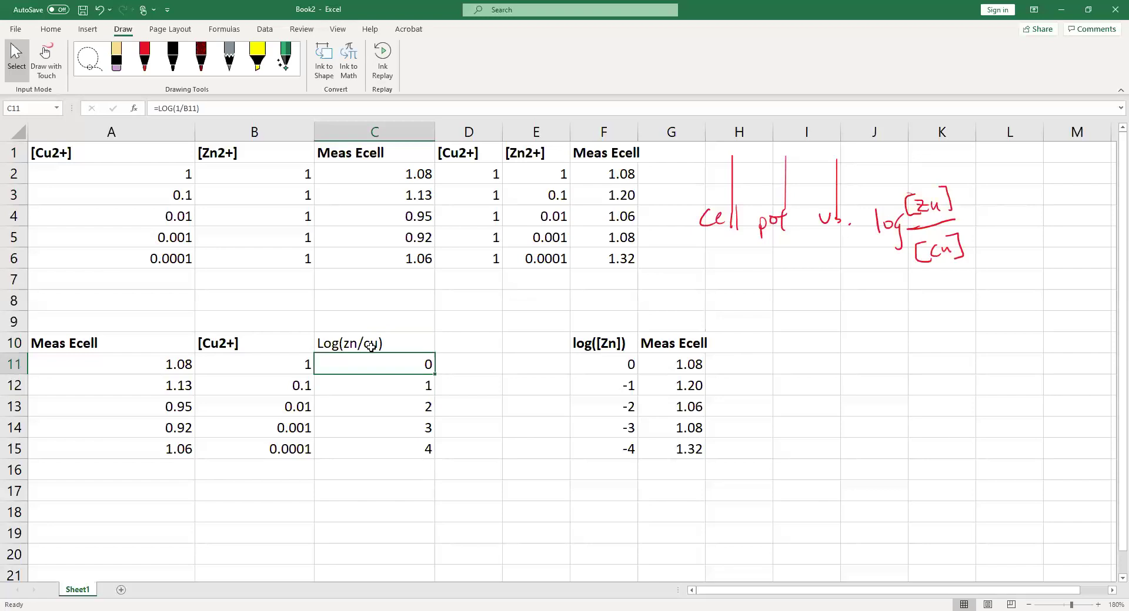
# Step: Replace the zinc log header in cell F10 with "Log(Zn/Cu"
pyautogui.doubleClick(605, 341)
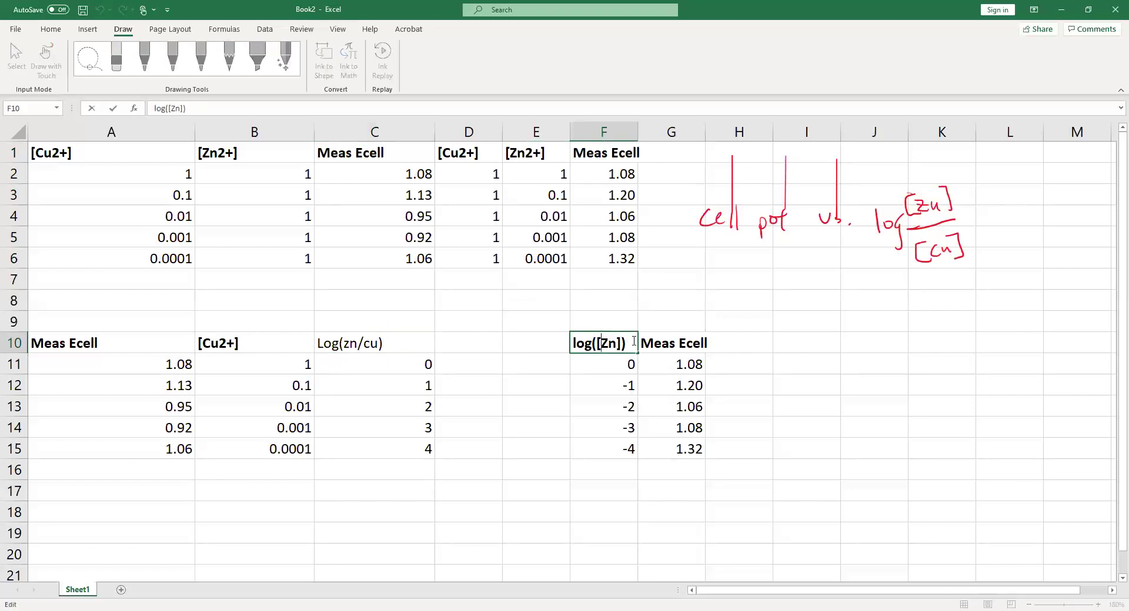
pyautogui.moveTo(634, 340); pyautogui.dragTo(579, 345)
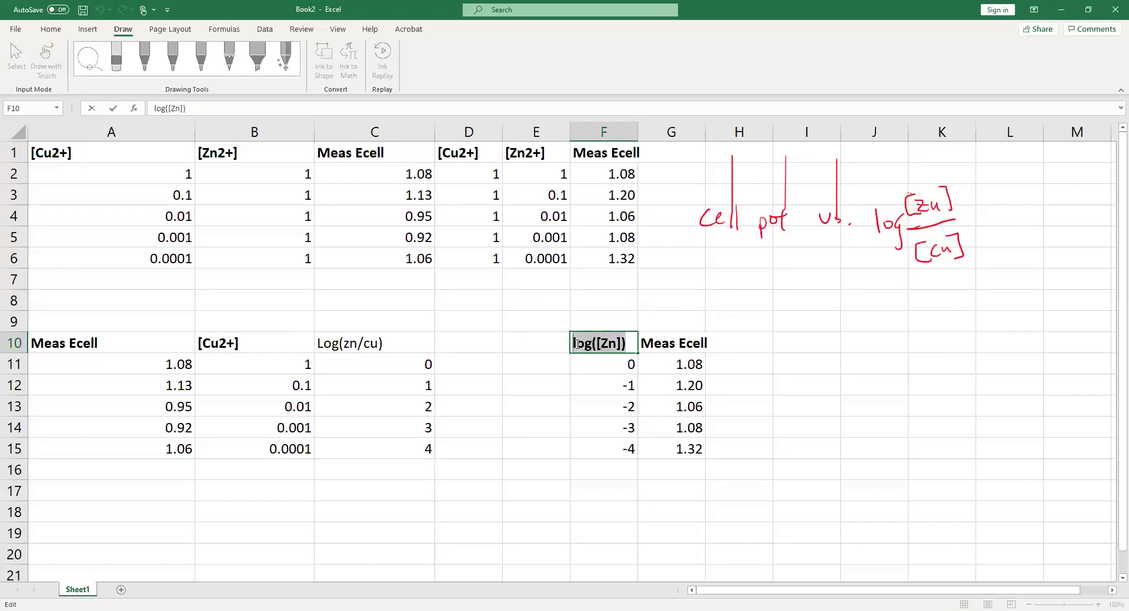
pyautogui.write('lo')
pyautogui.press('BackSpace')
pyautogui.press('BackSpace')
pyautogui.write('Log(cu/')
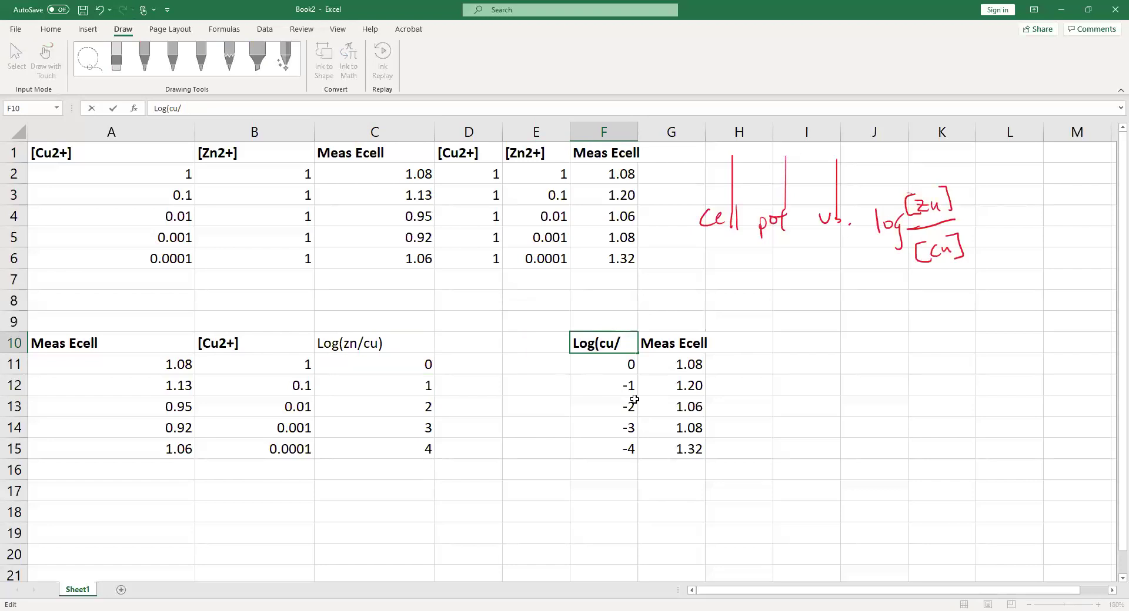
pyautogui.press('BackSpace')
pyautogui.press('BackSpace')
pyautogui.press('BackSpace')
pyautogui.write('Zn/Cu')
pyautogui.press('Return')
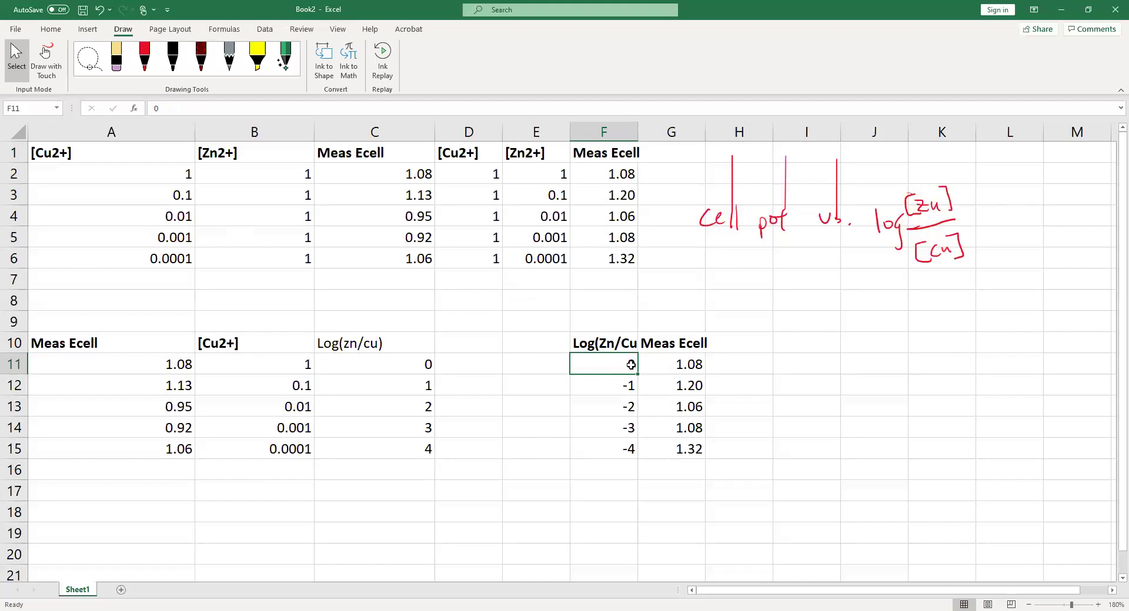
pyautogui.click(549, 154)
pyautogui.press('Left')
pyautogui.press('Left')
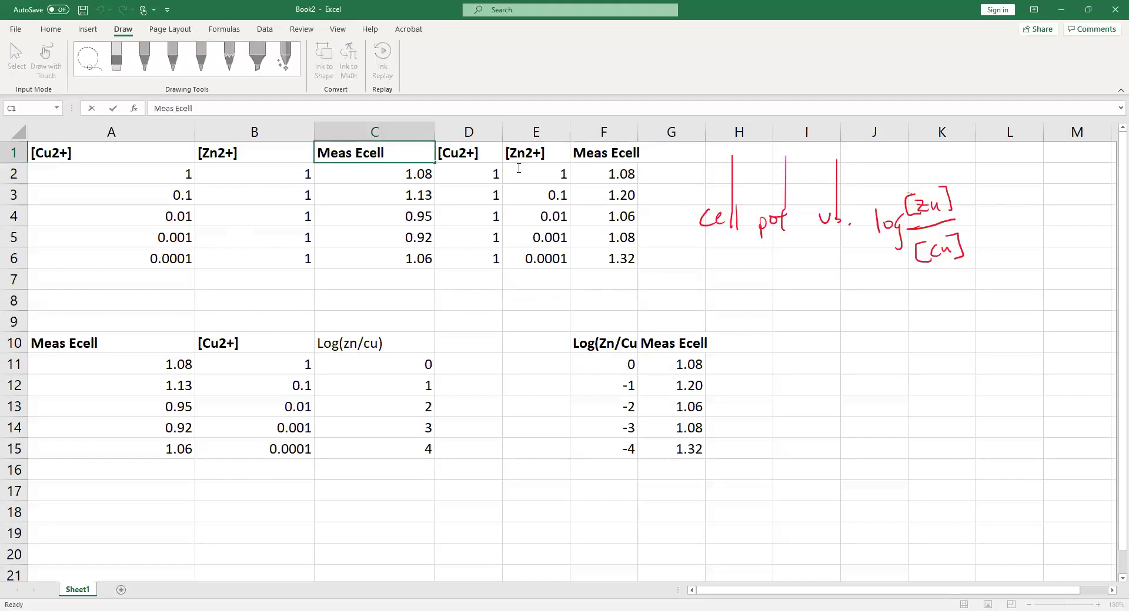
pyautogui.click(550, 174)
pyautogui.click(483, 170)
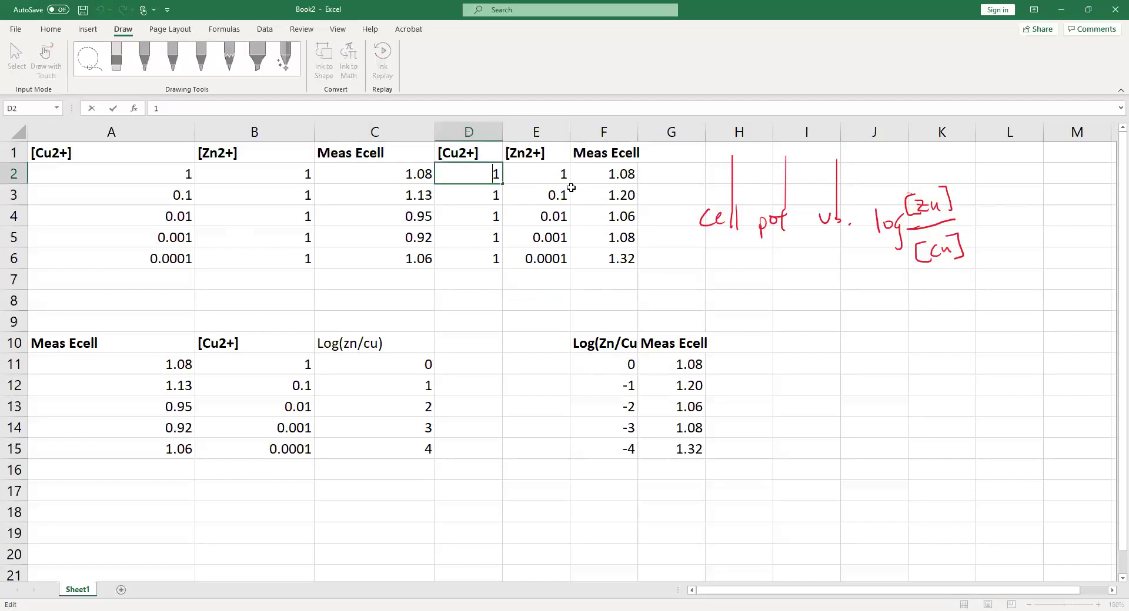
# Step: Enter the formula =log(E3/D3) in cell F12 for the 0.1 zinc concentration
pyautogui.click(614, 386)
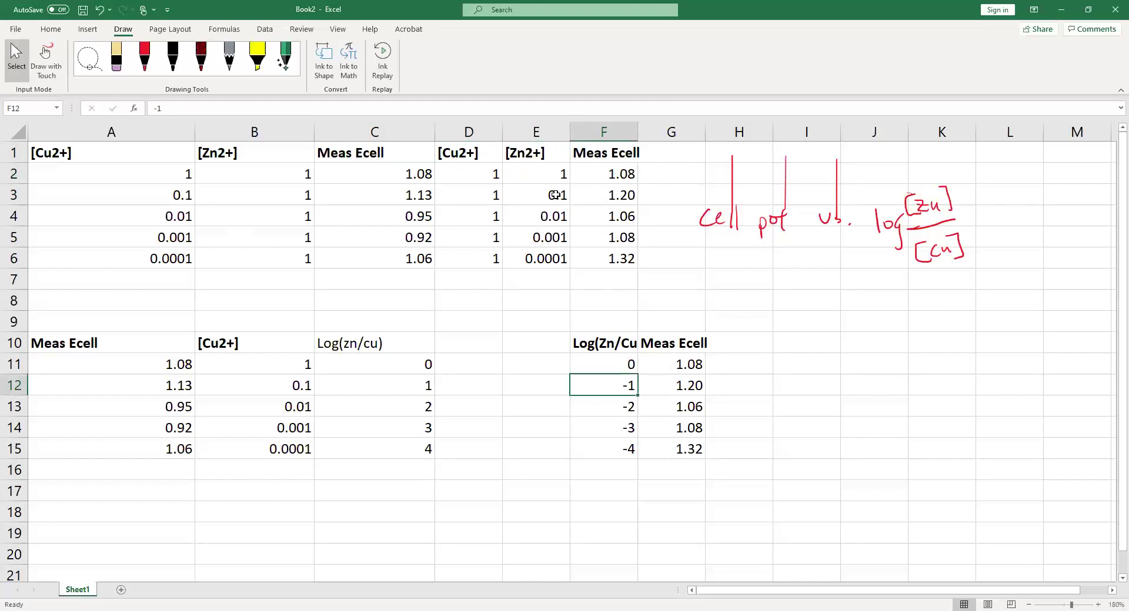
pyautogui.write('=')
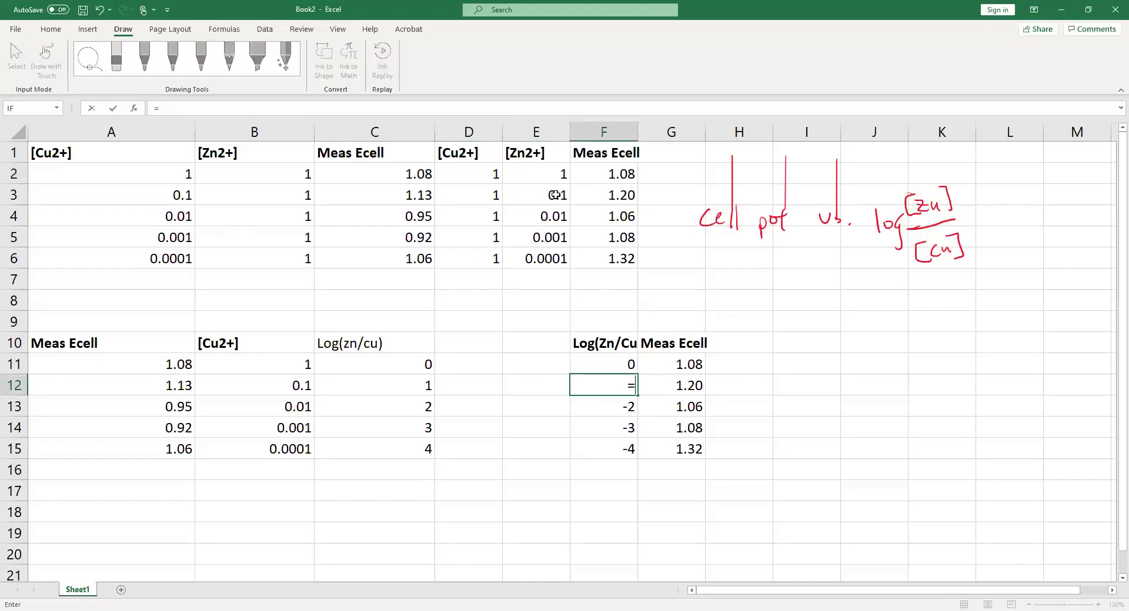
pyautogui.write('log(')
pyautogui.click(555, 195)
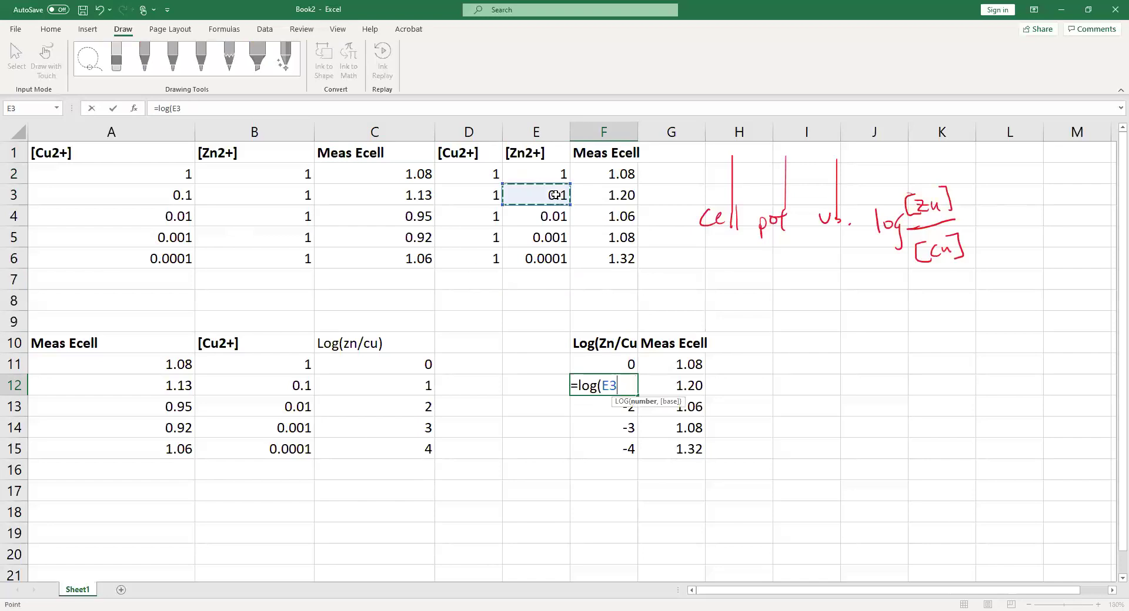
pyautogui.write('/')
pyautogui.click(481, 199)
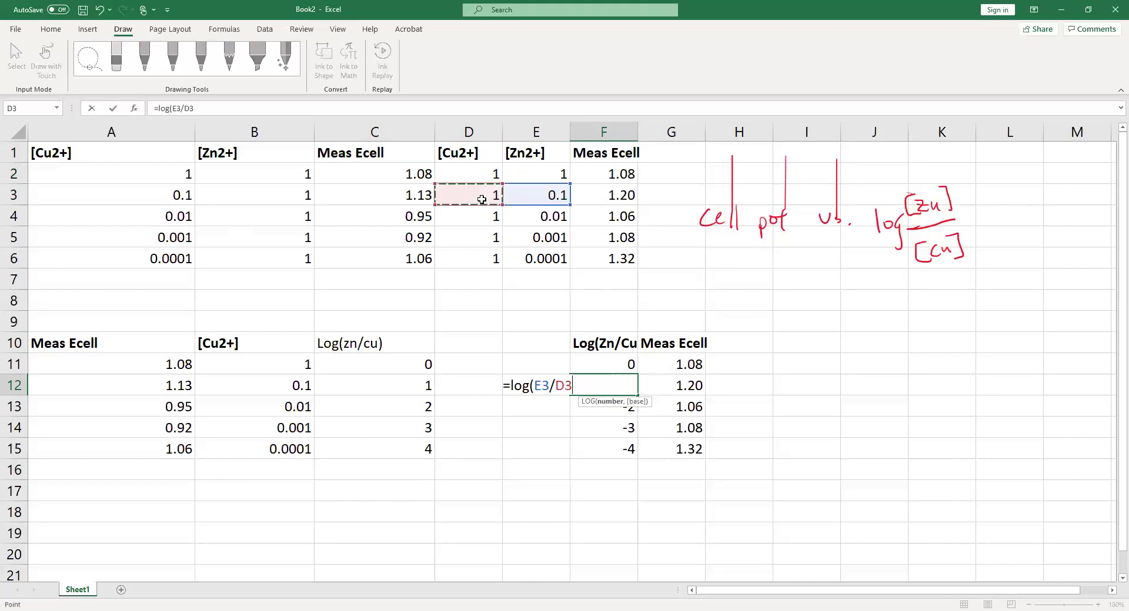
pyautogui.press('Return')
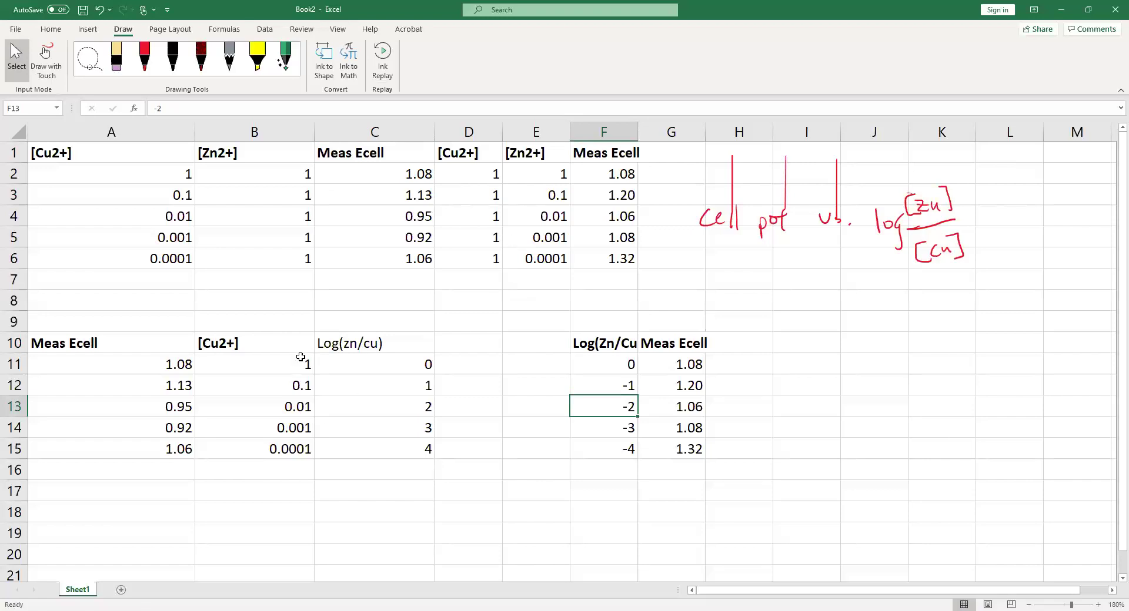
pyautogui.moveTo(138, 366); pyautogui.dragTo(146, 448)
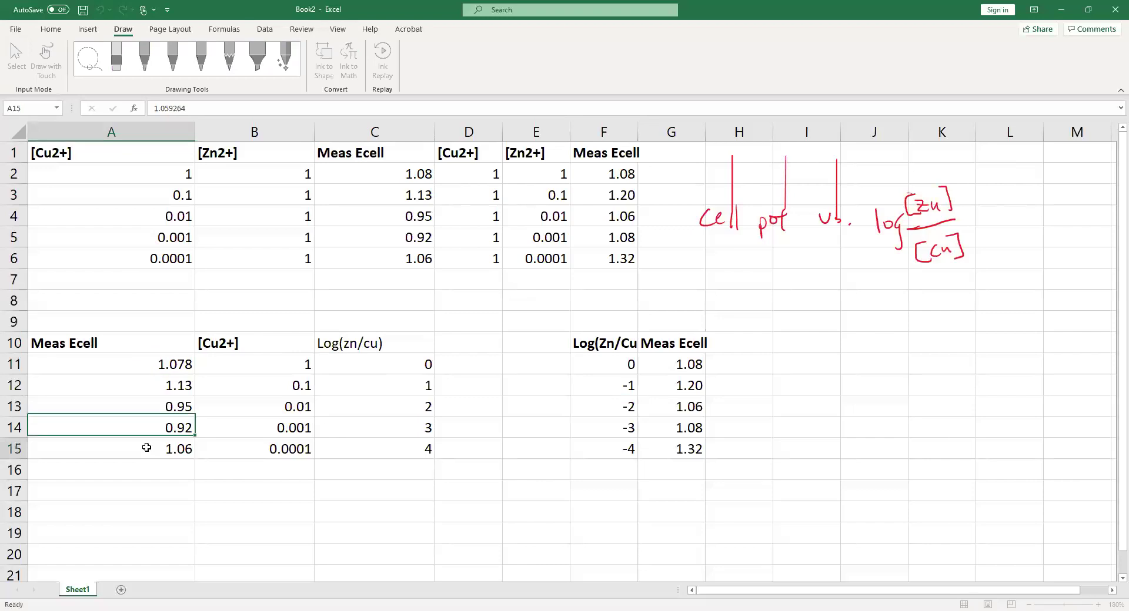
pyautogui.moveTo(139, 360); pyautogui.dragTo(133, 446)
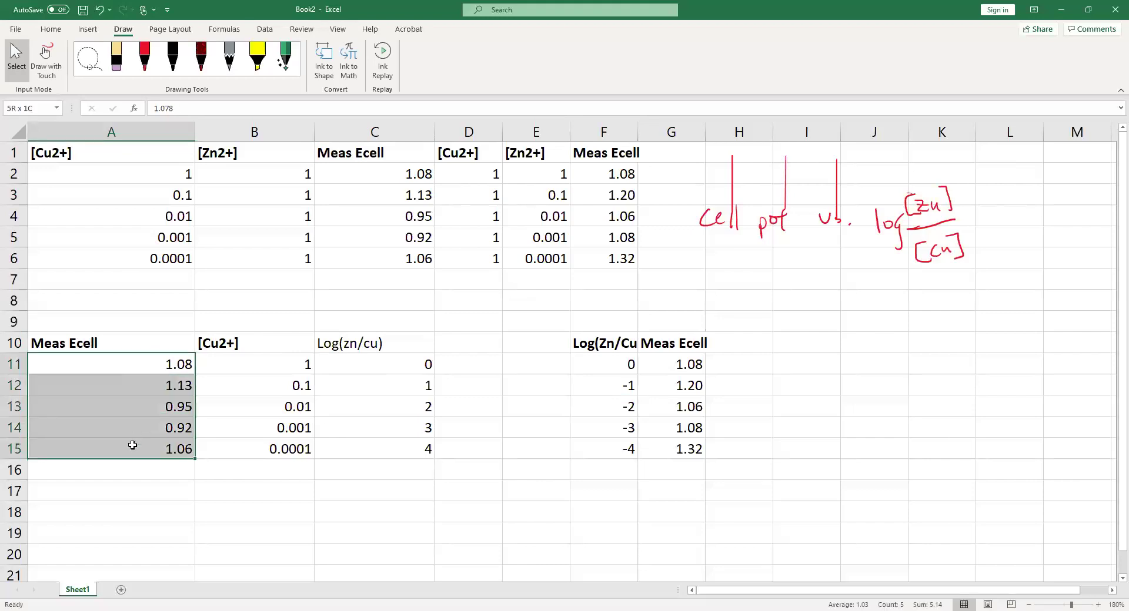
pyautogui.hotkey('ctrl', 'c')
pyautogui.click(823, 356)
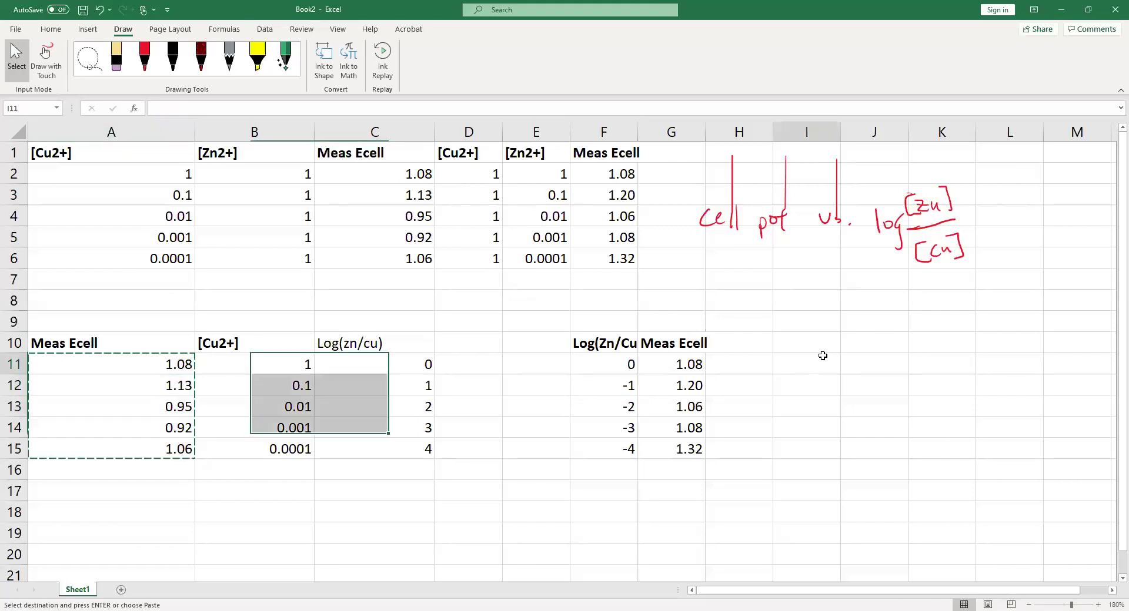
pyautogui.doubleClick(823, 355)
pyautogui.doubleClick(867, 358)
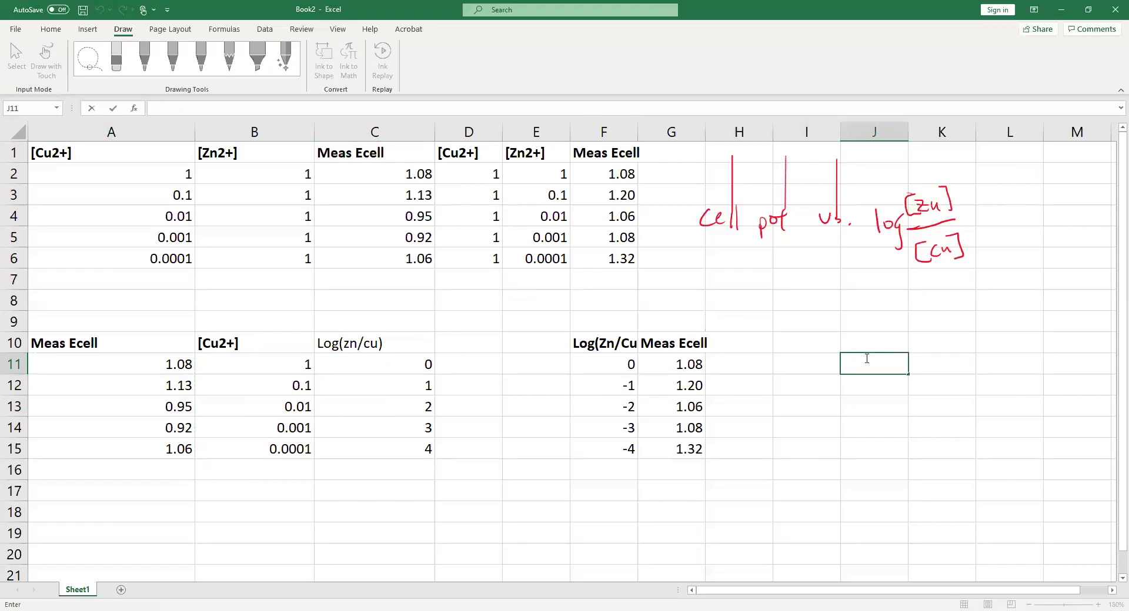
pyautogui.click(149, 360)
pyautogui.moveTo(154, 426); pyautogui.dragTo(156, 441)
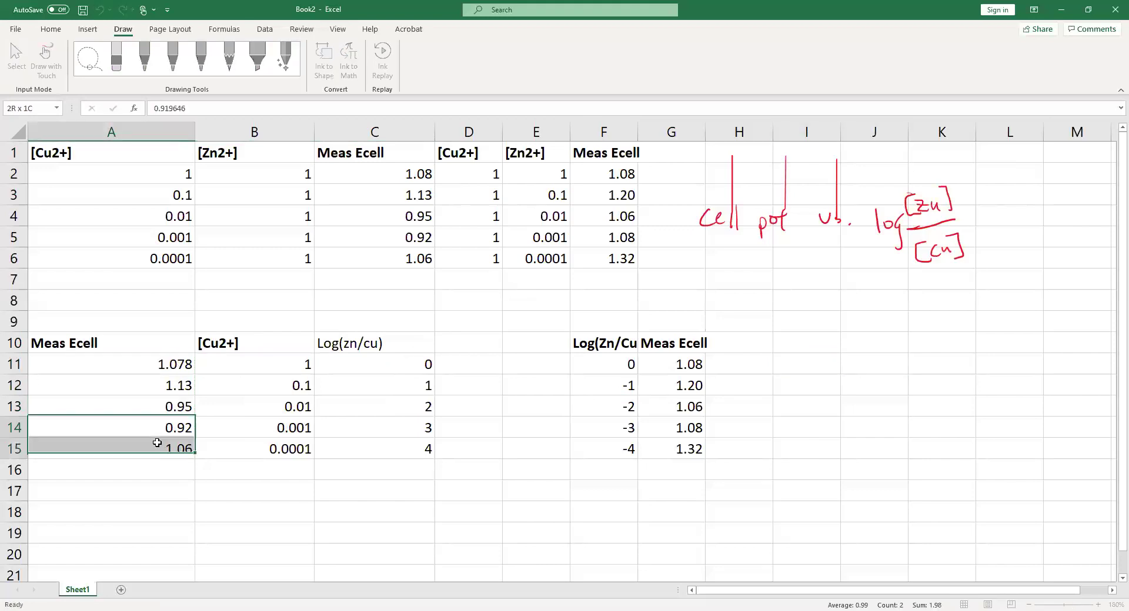
pyautogui.doubleClick(170, 364)
pyautogui.moveTo(170, 365); pyautogui.dragTo(176, 451)
pyautogui.hotkey('ctrl', 'c')
pyautogui.doubleClick(864, 361)
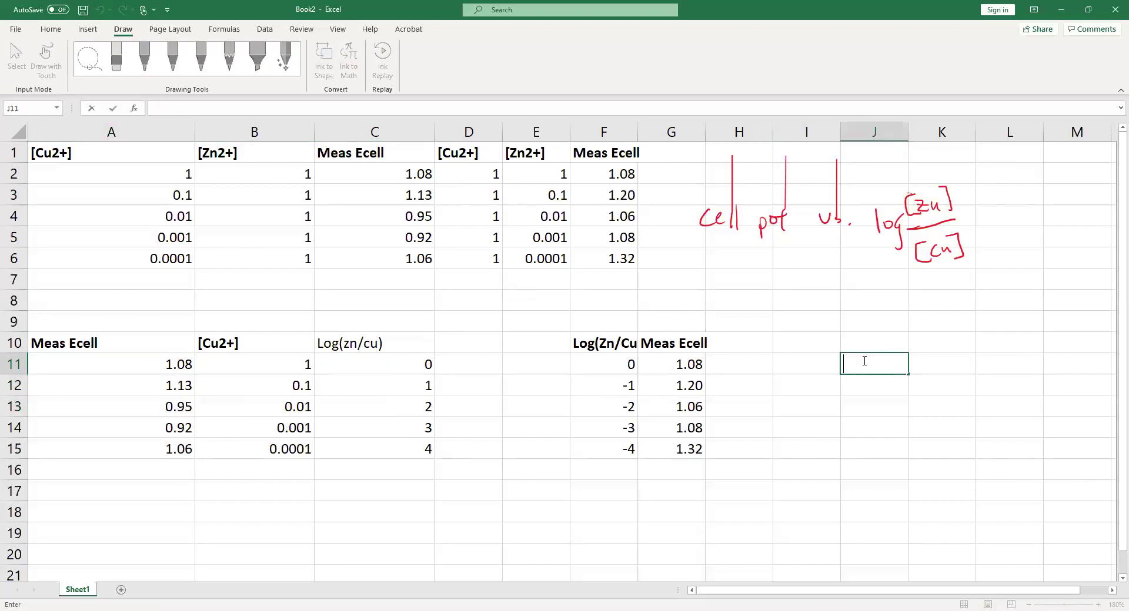
pyautogui.rightClick(865, 363)
pyautogui.press('Escape')
pyautogui.click(144, 364)
pyautogui.click(88, 29)
pyautogui.click(50, 30)
pyautogui.doubleClick(125, 363)
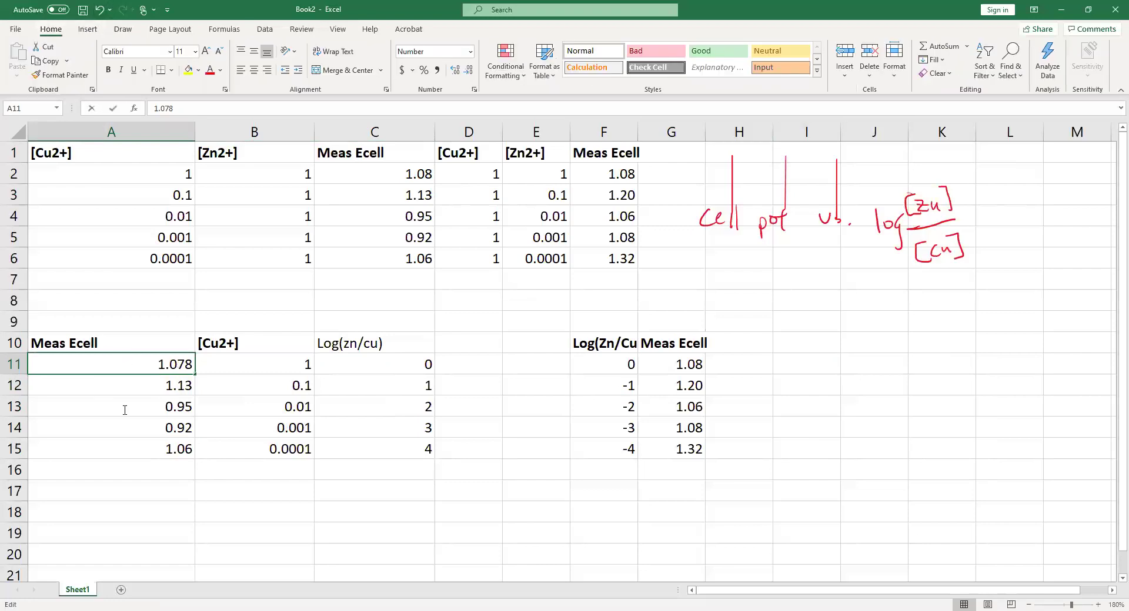
pyautogui.moveTo(132, 370); pyautogui.dragTo(177, 448)
pyautogui.hotkey('ctrl', 'c')
pyautogui.doubleClick(859, 339)
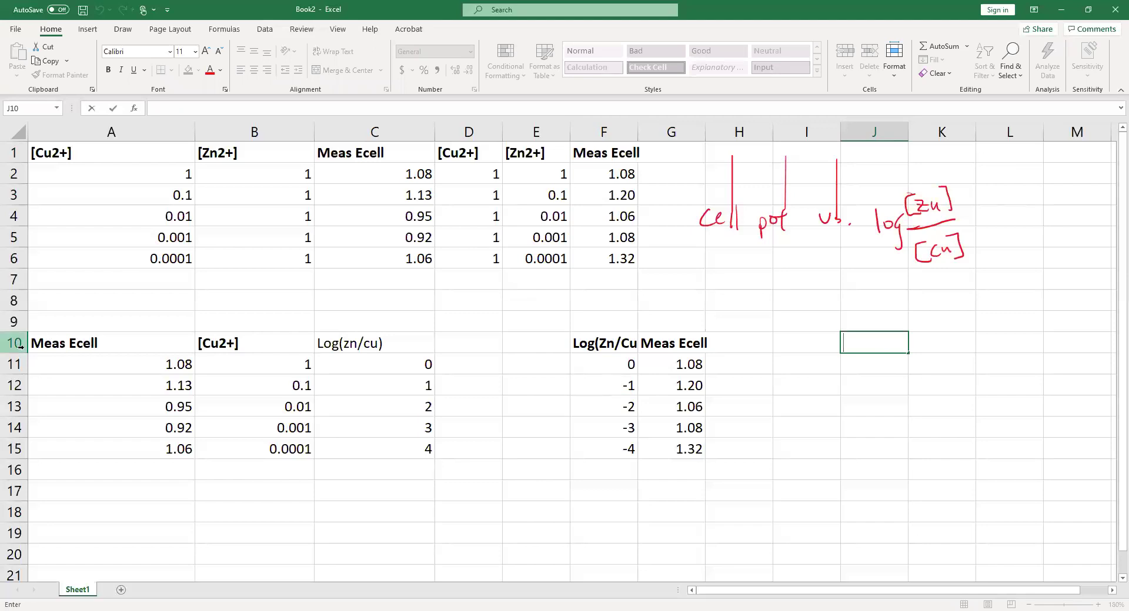
# Step: Copy the measured cell potentials from A11:A15 into I11:I15 beside the zinc table
pyautogui.click(165, 364)
pyautogui.keyDown('shift'); pyautogui.click(183, 448); pyautogui.keyUp('shift')
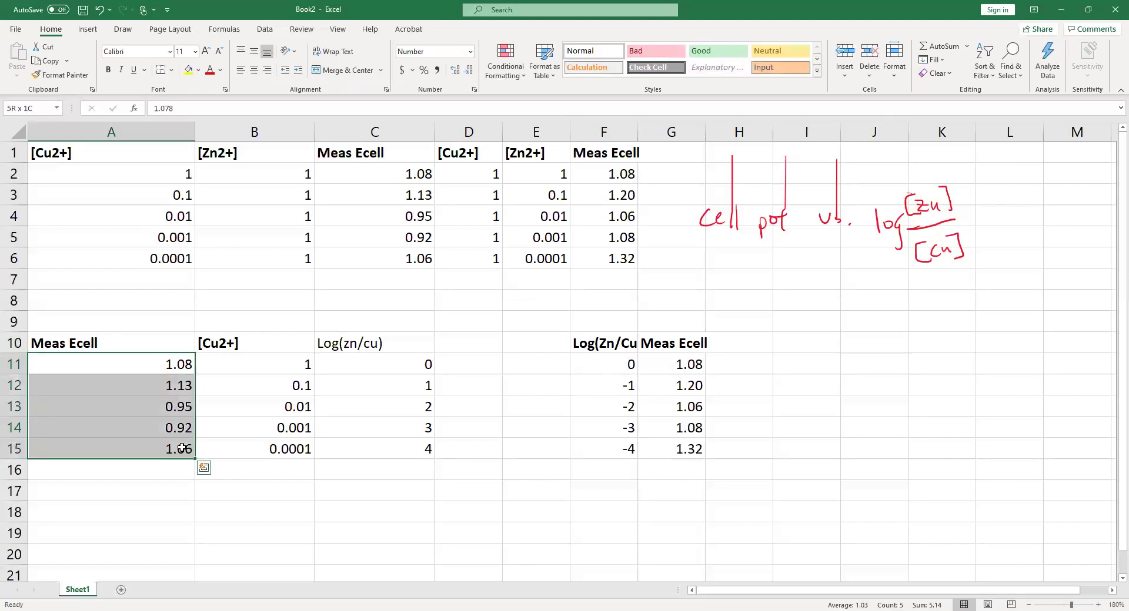
pyautogui.hotkey('ctrl', 'c')
pyautogui.click(814, 361)
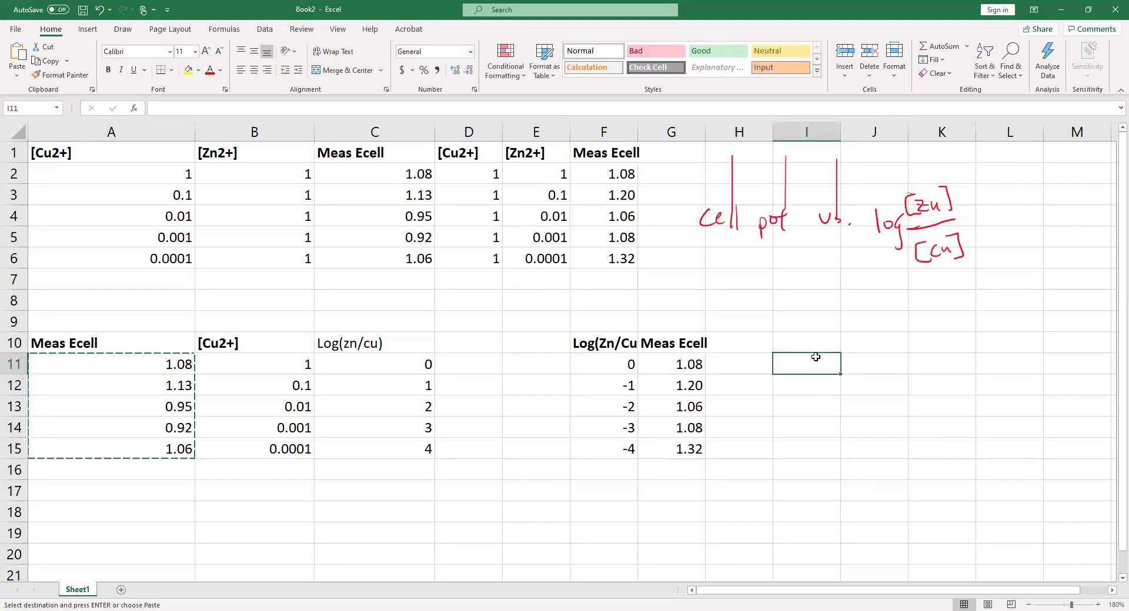
pyautogui.hotkey('ctrl', 'v')
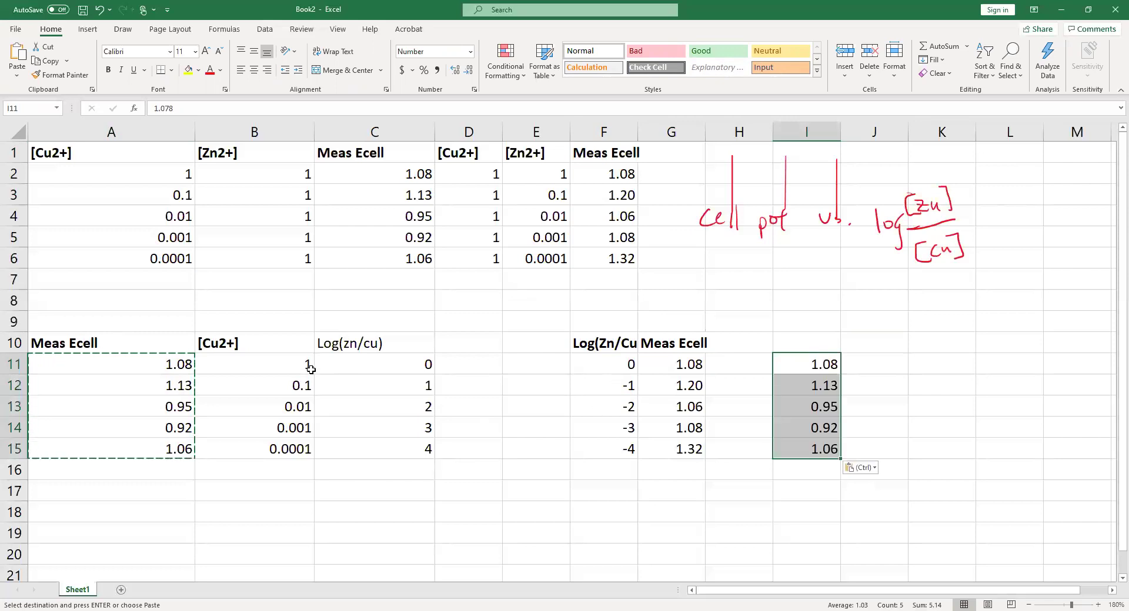
pyautogui.click(276, 368)
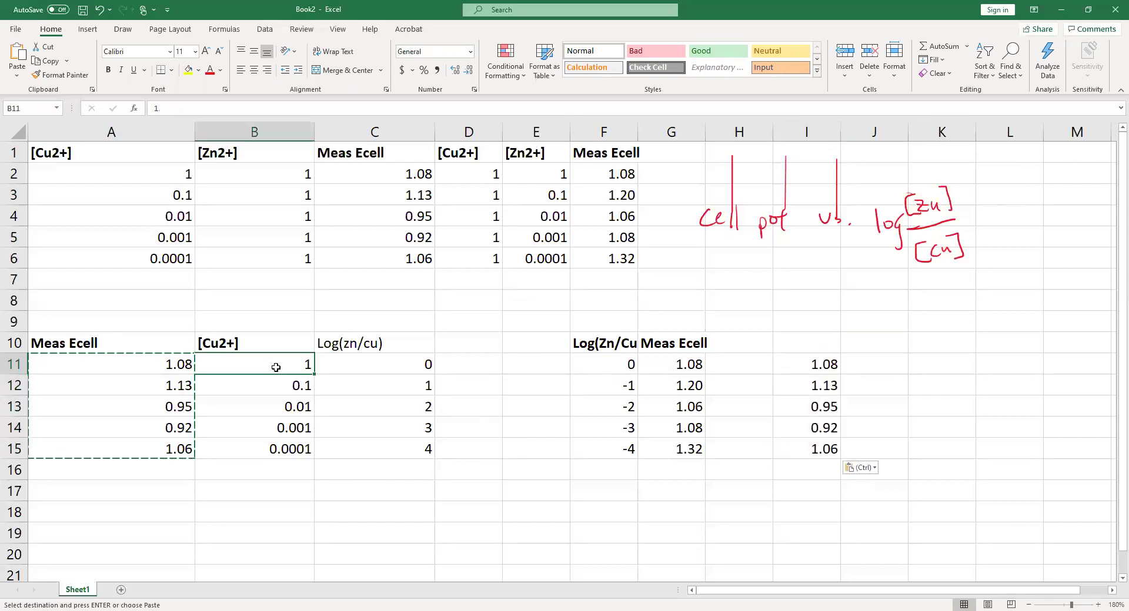
pyautogui.click(427, 360)
pyautogui.keyDown('shift'); pyautogui.click(412, 456); pyautogui.keyUp('shift')
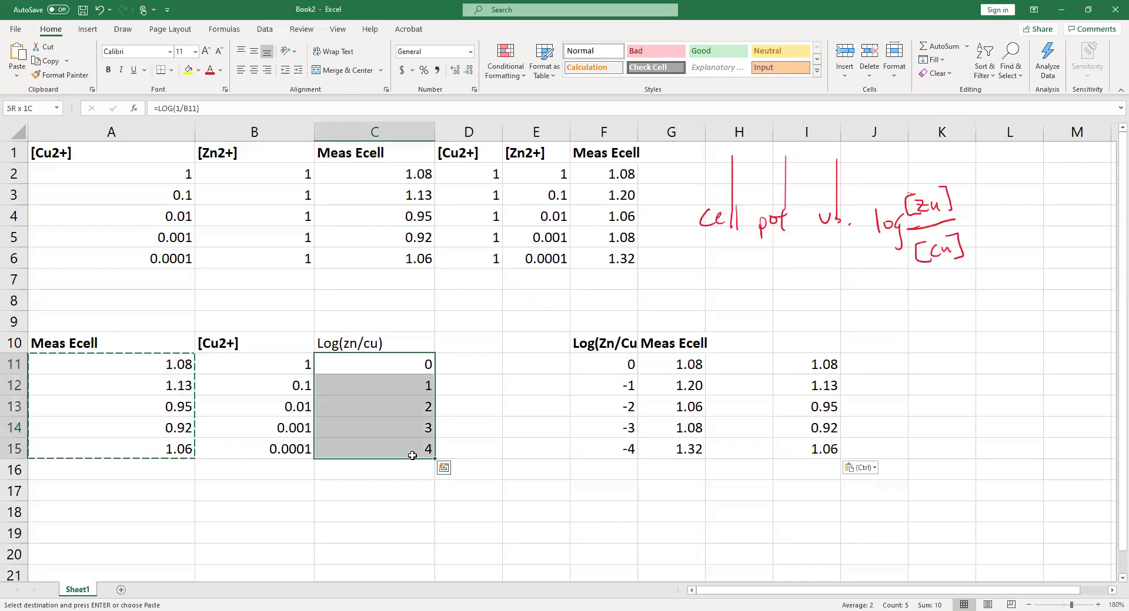
pyautogui.hotkey('ctrl', 'c')
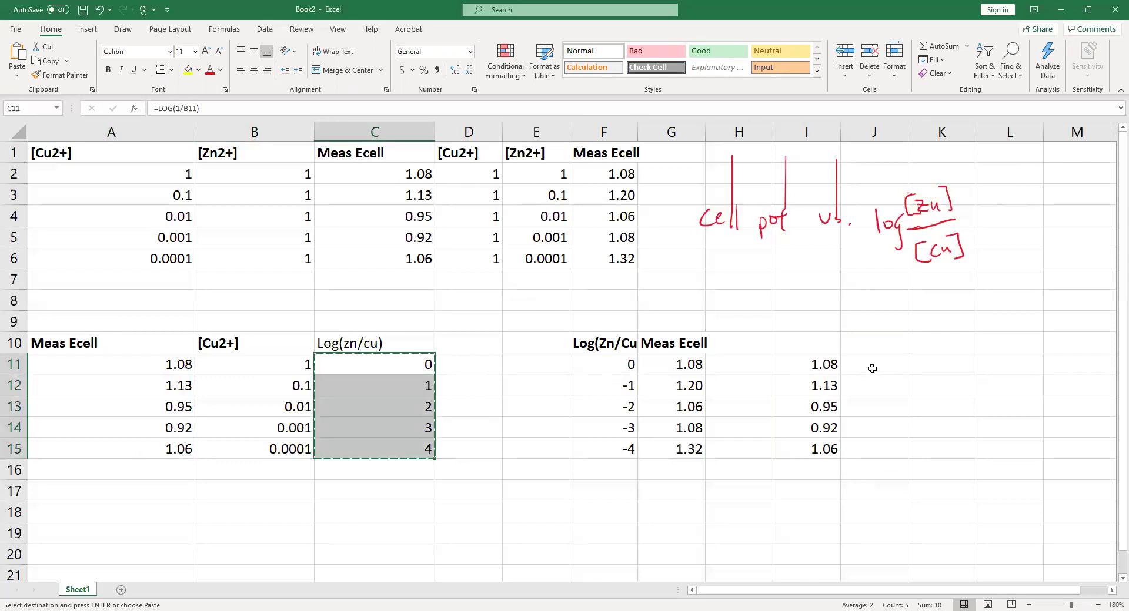
pyautogui.doubleClick(872, 369)
# Step: Copy the log results from C11:C15 into J11:J15 as values only, undoing the paste that carries formulas
pyautogui.click(388, 360)
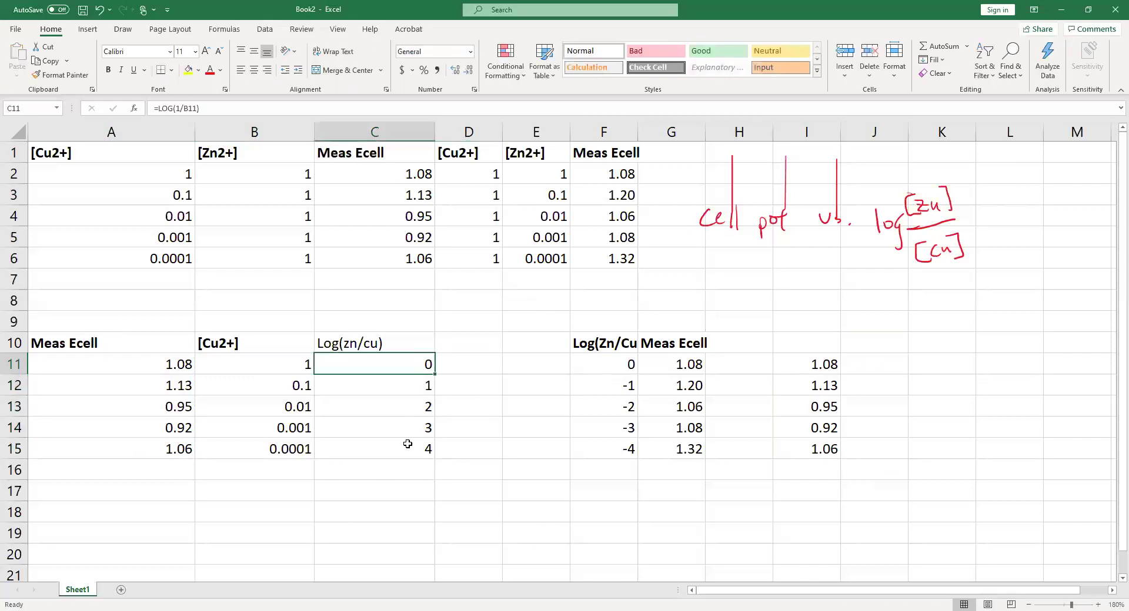
pyautogui.keyDown('shift'); pyautogui.click(409, 449); pyautogui.keyUp('shift')
pyautogui.hotkey('ctrl', 'c')
pyautogui.click(870, 362)
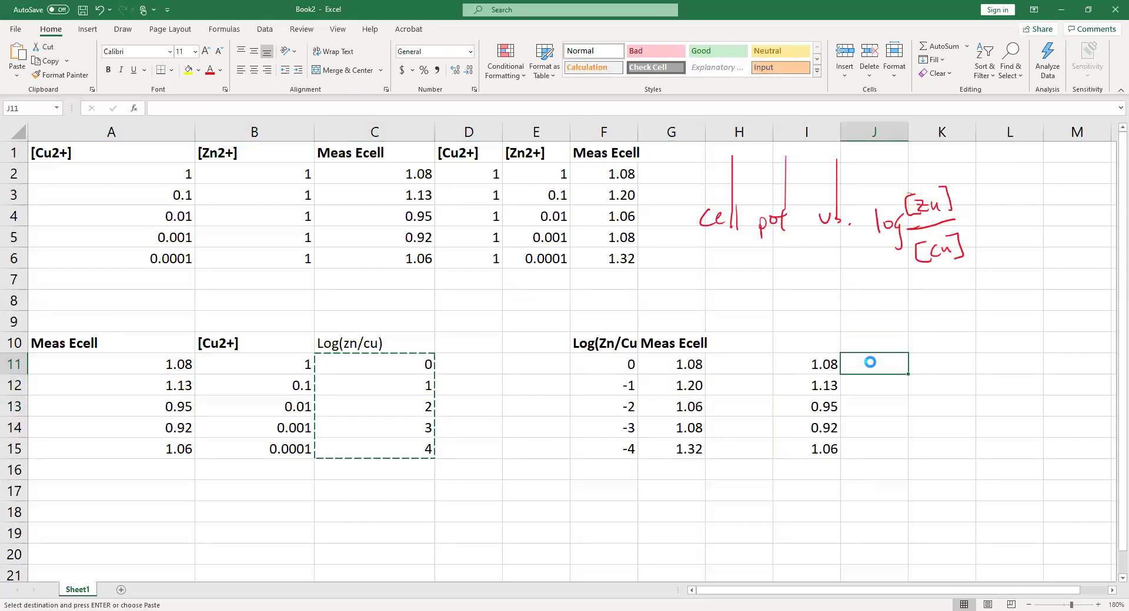
pyautogui.hotkey('ctrl', 'v')
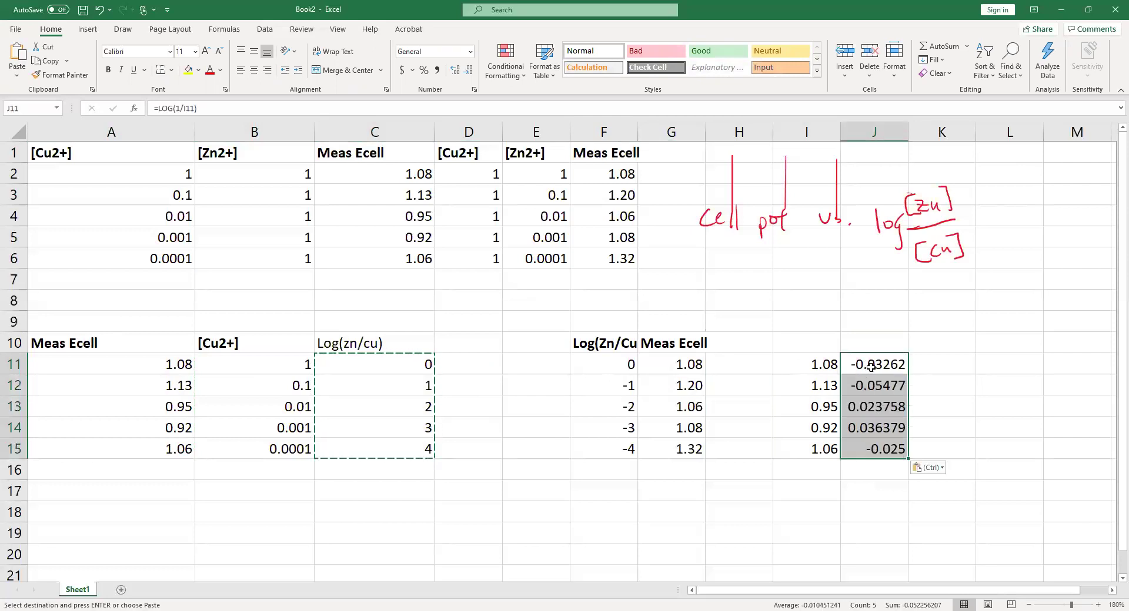
pyautogui.hotkey('ctrl', 'z')
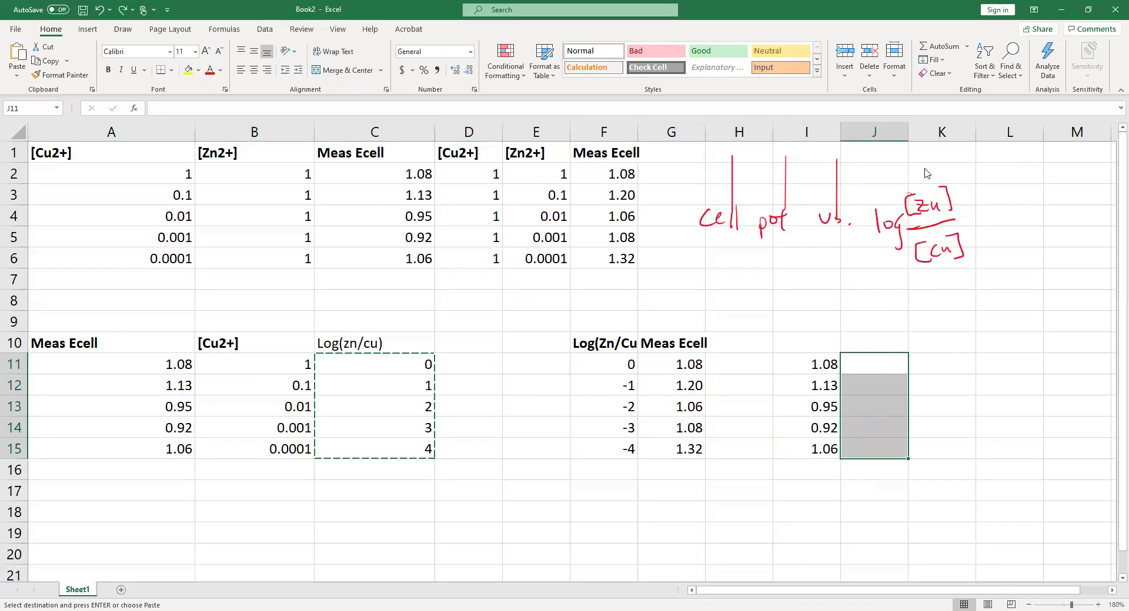
pyautogui.rightClick(874, 369)
pyautogui.click(927, 101)
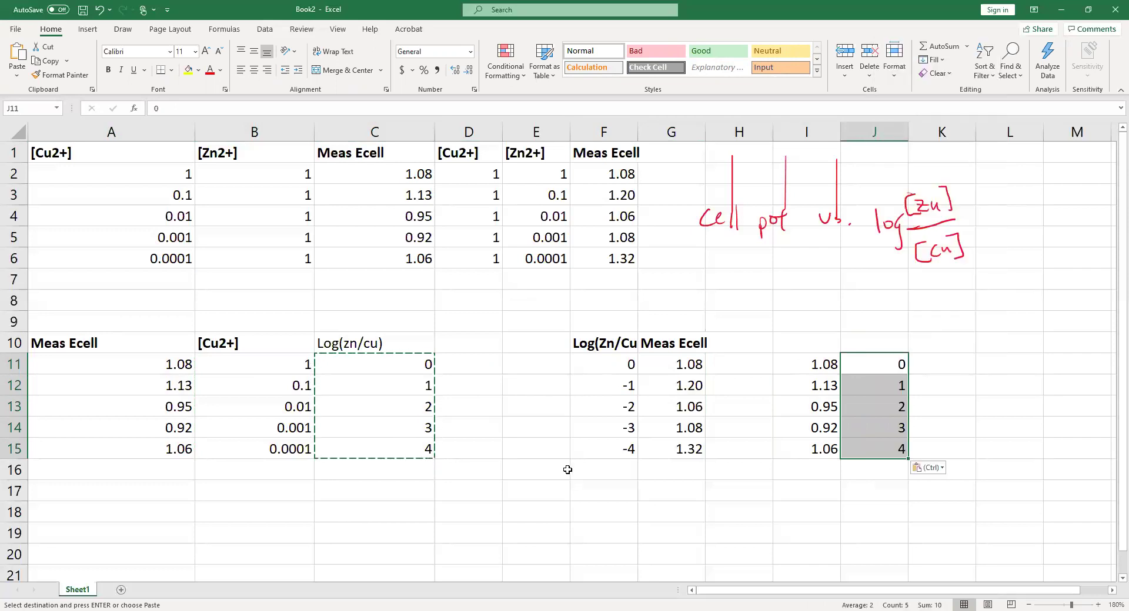
pyautogui.click(641, 376)
pyautogui.press('Escape')
pyautogui.click(613, 362)
pyautogui.moveTo(613, 362); pyautogui.dragTo(888, 445)
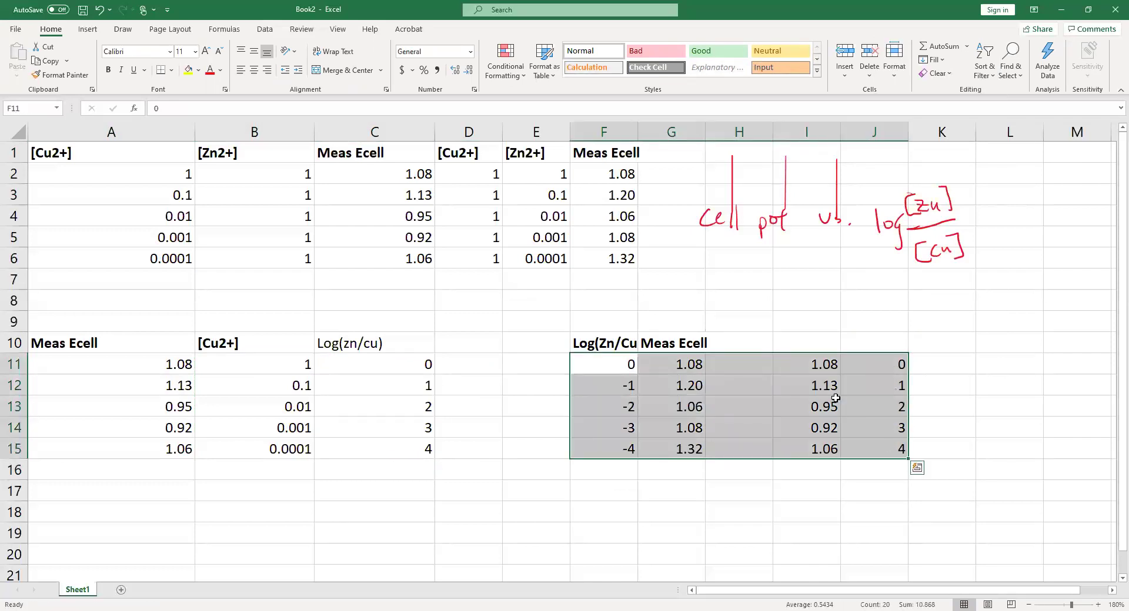
pyautogui.click(607, 340)
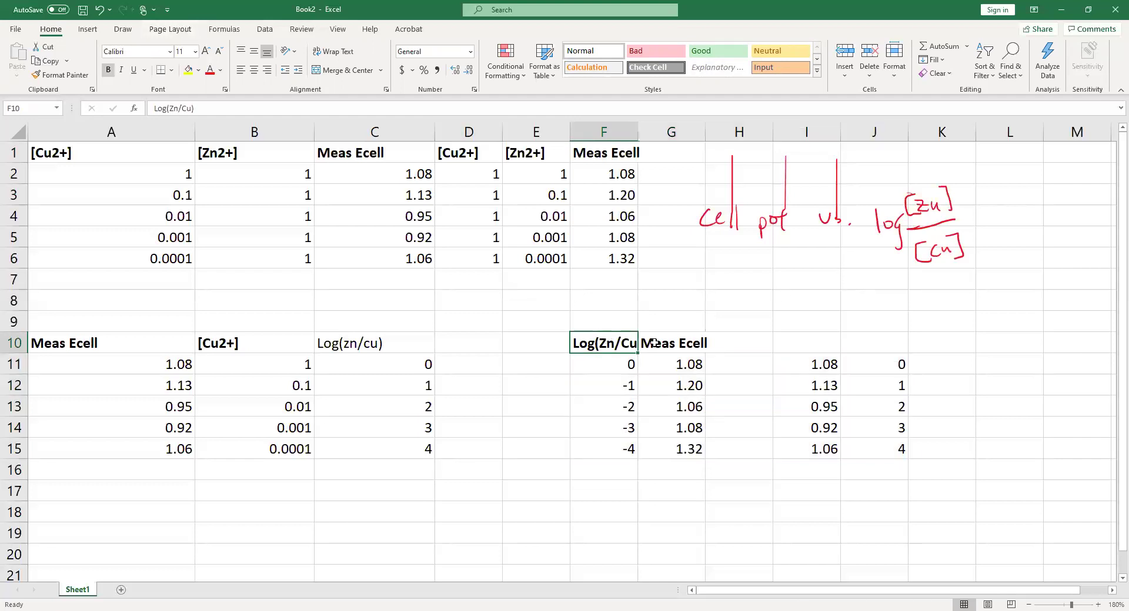
pyautogui.click(818, 344)
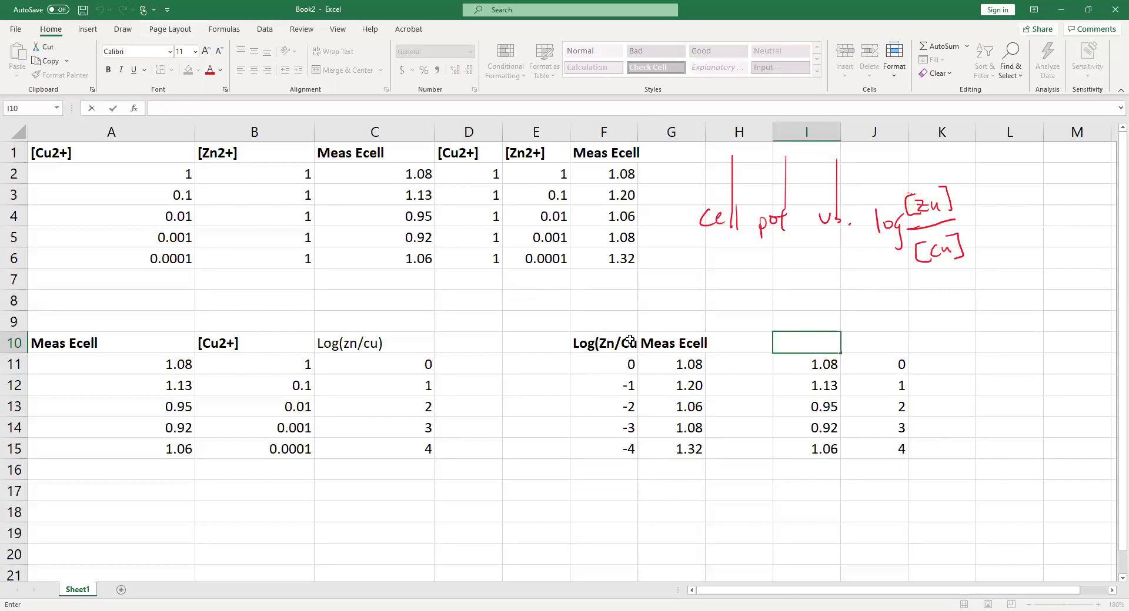
pyautogui.write('Log(zn/Cu)')
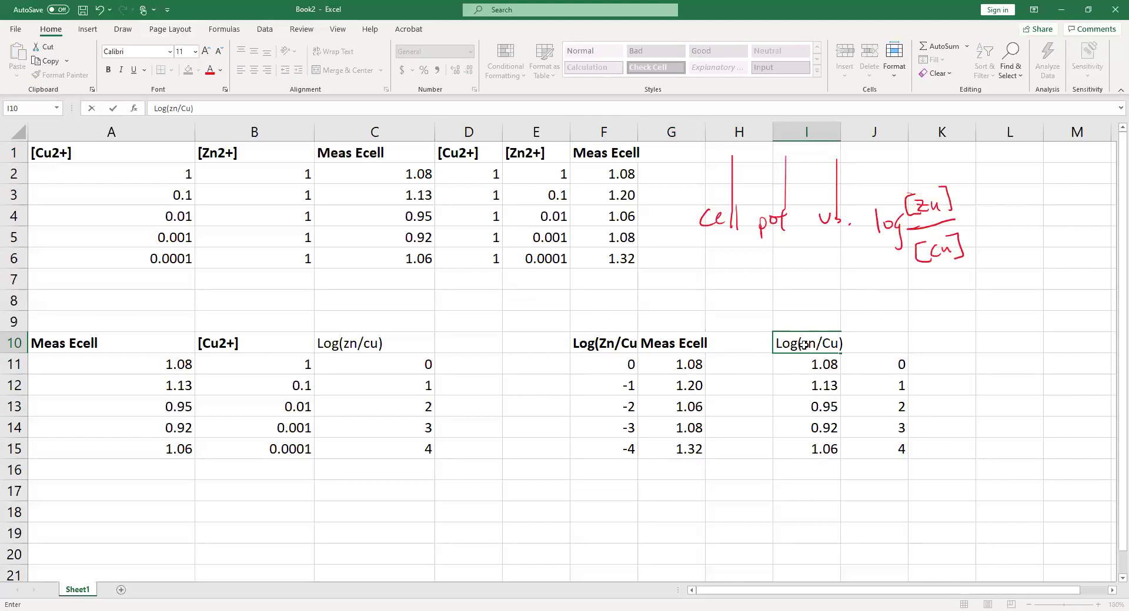
pyautogui.press('Tab')
pyautogui.write('measu')
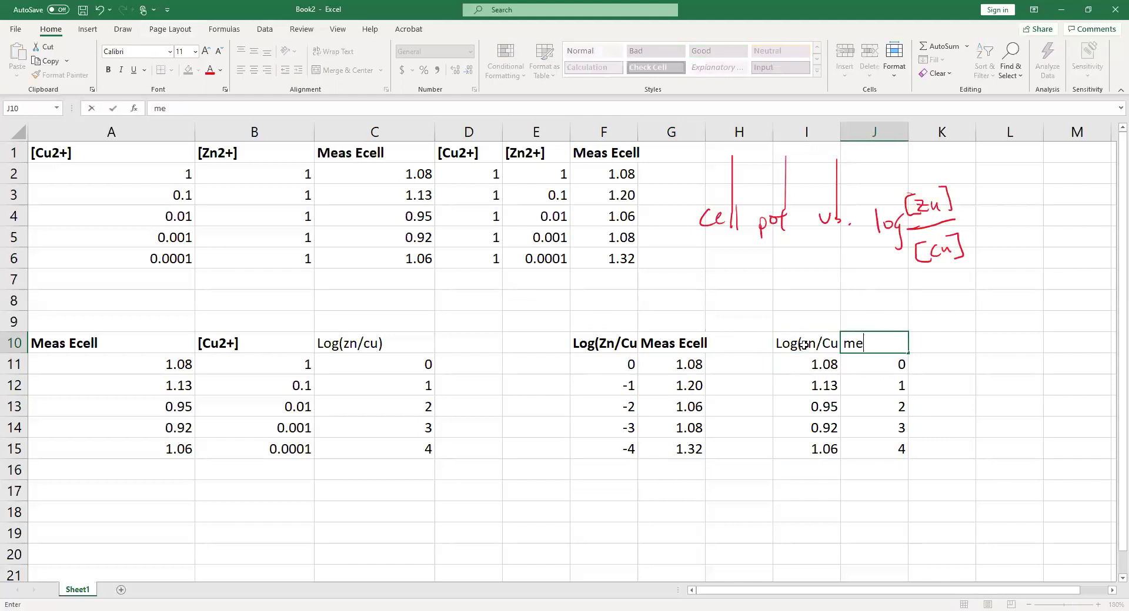
pyautogui.press('BackSpace')
pyautogui.press('BackSpace')
pyautogui.press('BackSpace')
pyautogui.press('BackSpace')
pyautogui.press('BackSpace')
# Step: Add the header "log(zn/cu)" in cell J10 and "measure ecell" in cell I10 above the copied columns
pyautogui.write('lg')
pyautogui.press('BackSpace')
pyautogui.write('og(zn/cu)')
pyautogui.click(804, 345)
pyautogui.press('Up')
pyautogui.press('Down')
pyautogui.write('measure e')
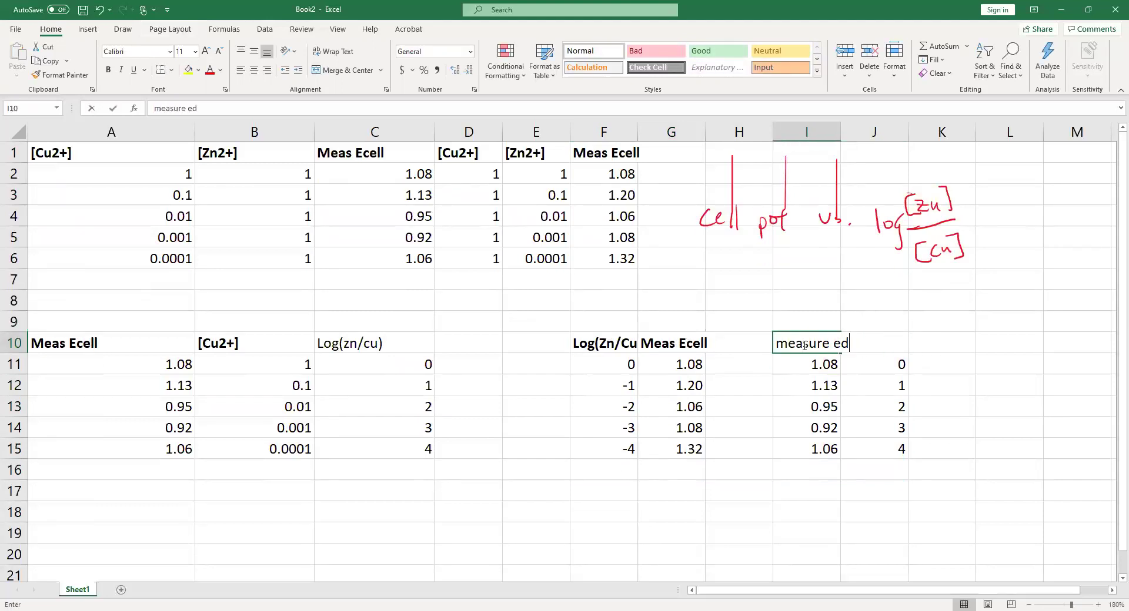
pyautogui.write('cell')
pyautogui.press('Return')
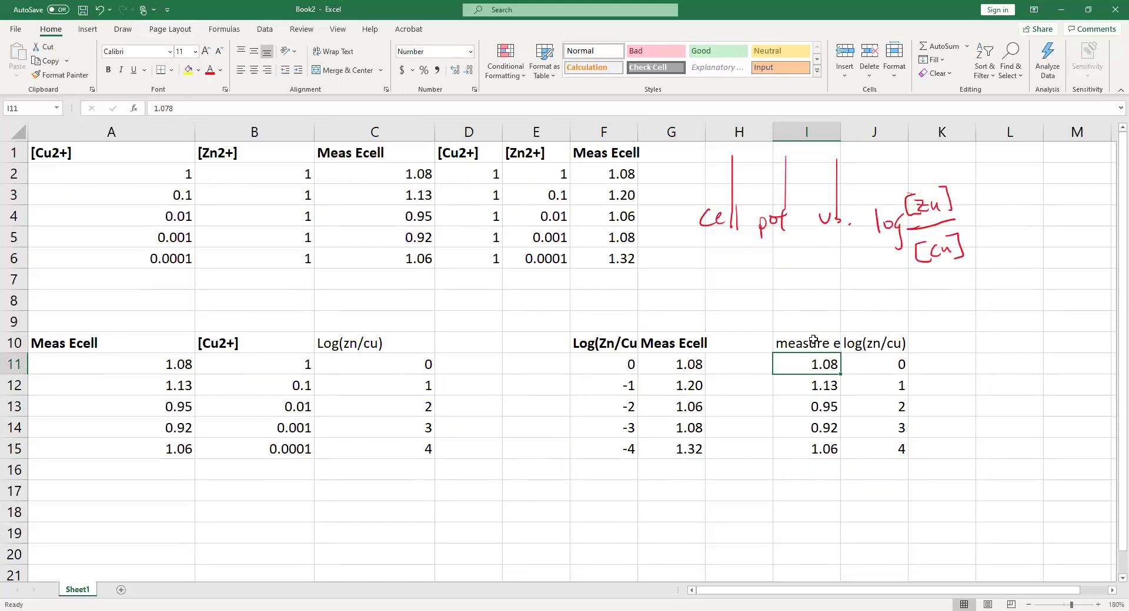
pyautogui.click(632, 339)
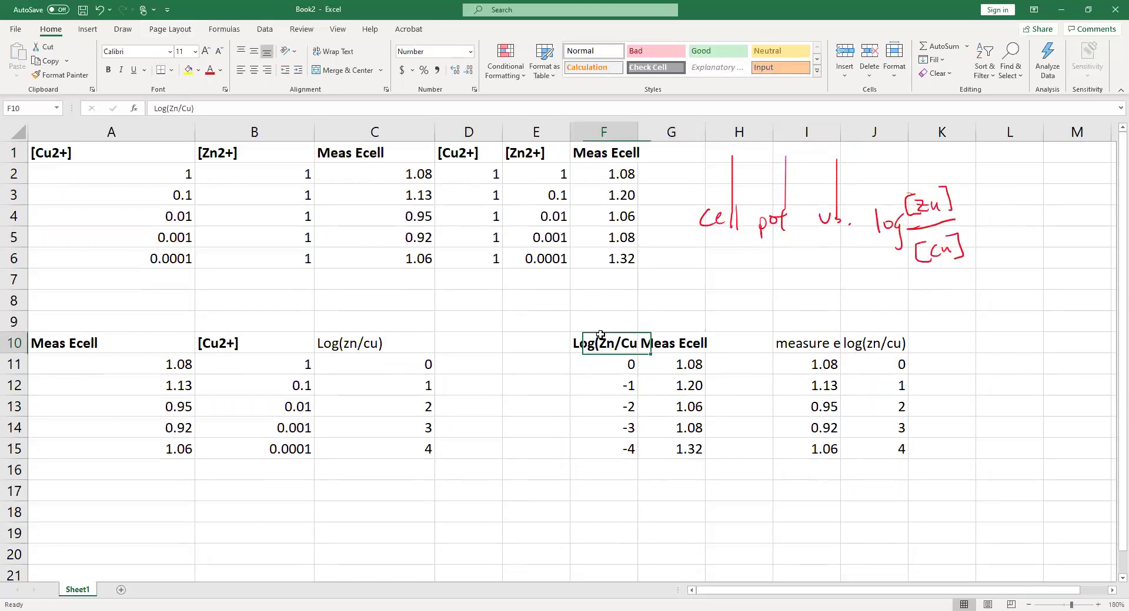
pyautogui.keyDown('shift'); pyautogui.click(865, 449); pyautogui.keyUp('shift')
pyautogui.click(87, 29)
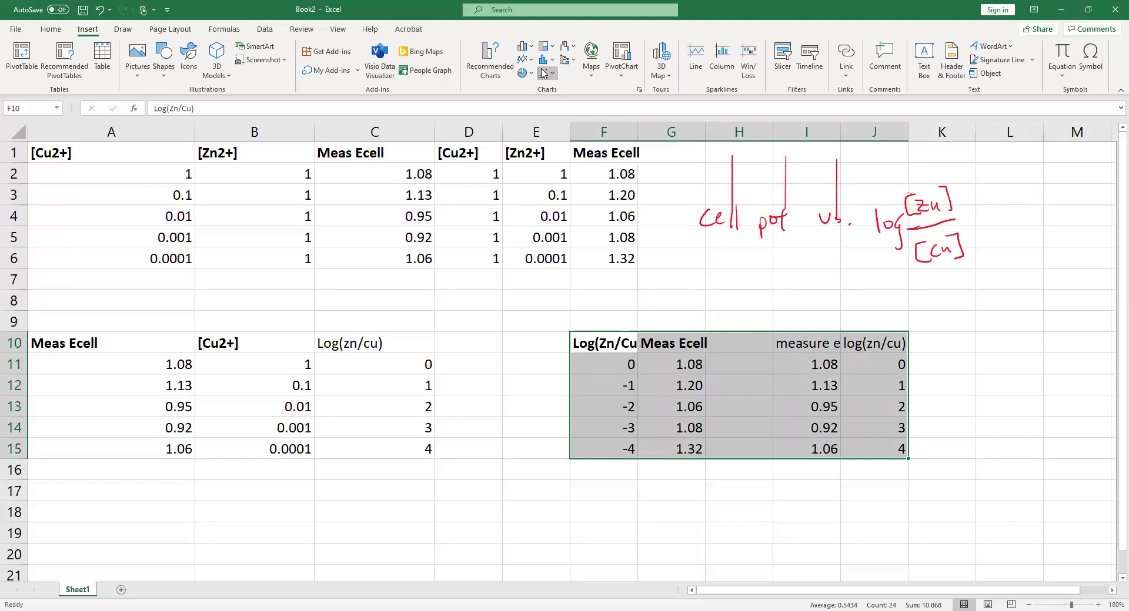
pyautogui.click(543, 73)
pyautogui.hotkey('ctrl', 'z')
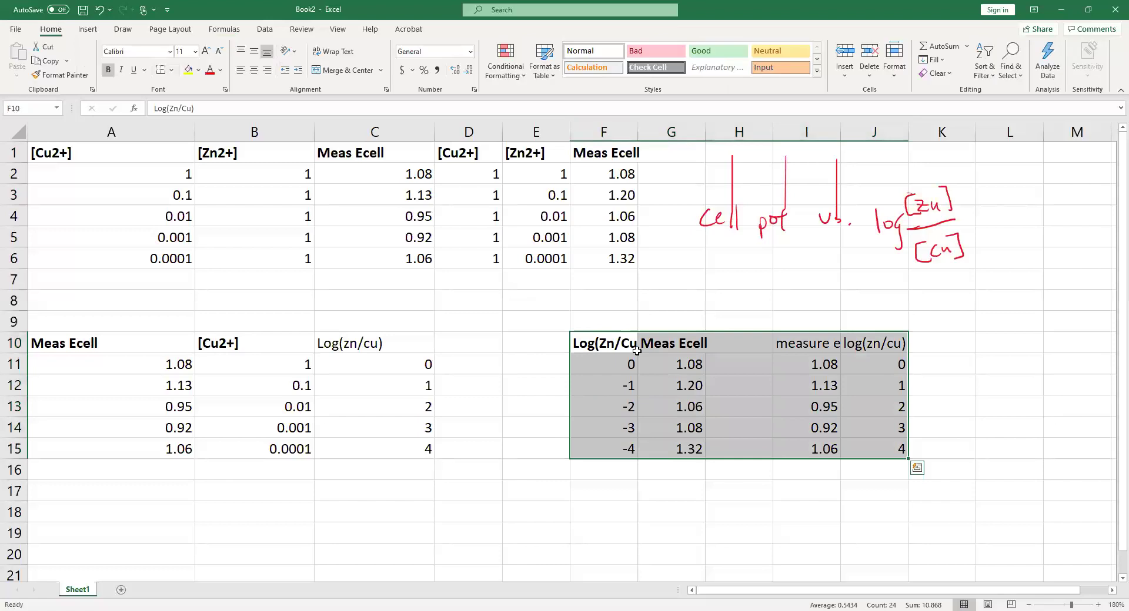
# Step: Copy the measured cell potentials from I11:I15 into G16:G20, directly below the zinc series potentials
pyautogui.moveTo(814, 368); pyautogui.dragTo(832, 448)
pyautogui.hotkey('ctrl', 'c')
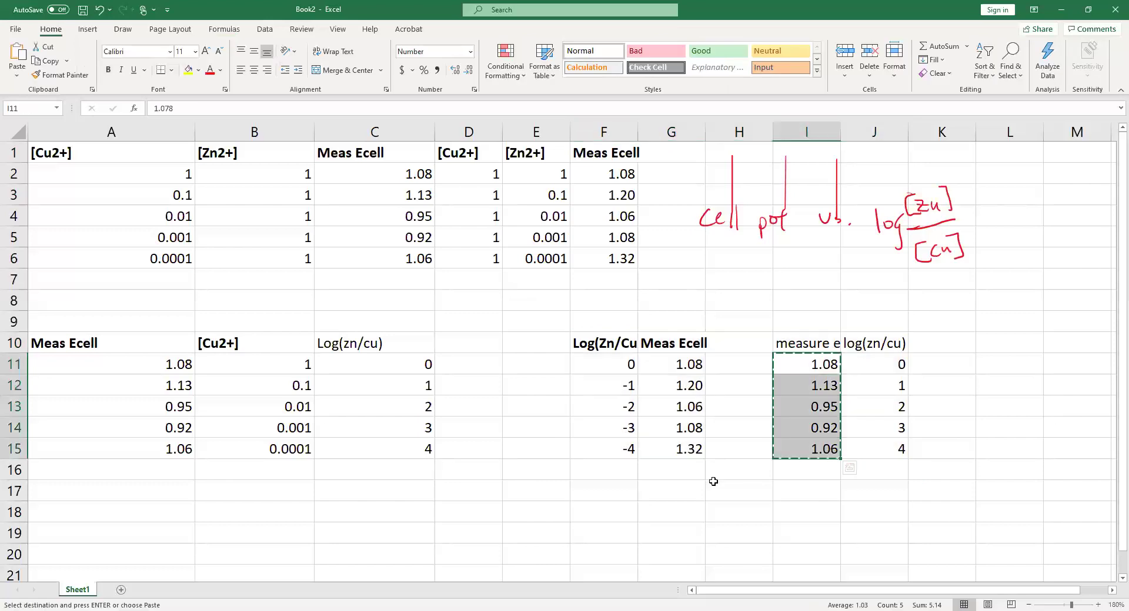
pyautogui.click(684, 468)
pyautogui.hotkey('ctrl', 'v')
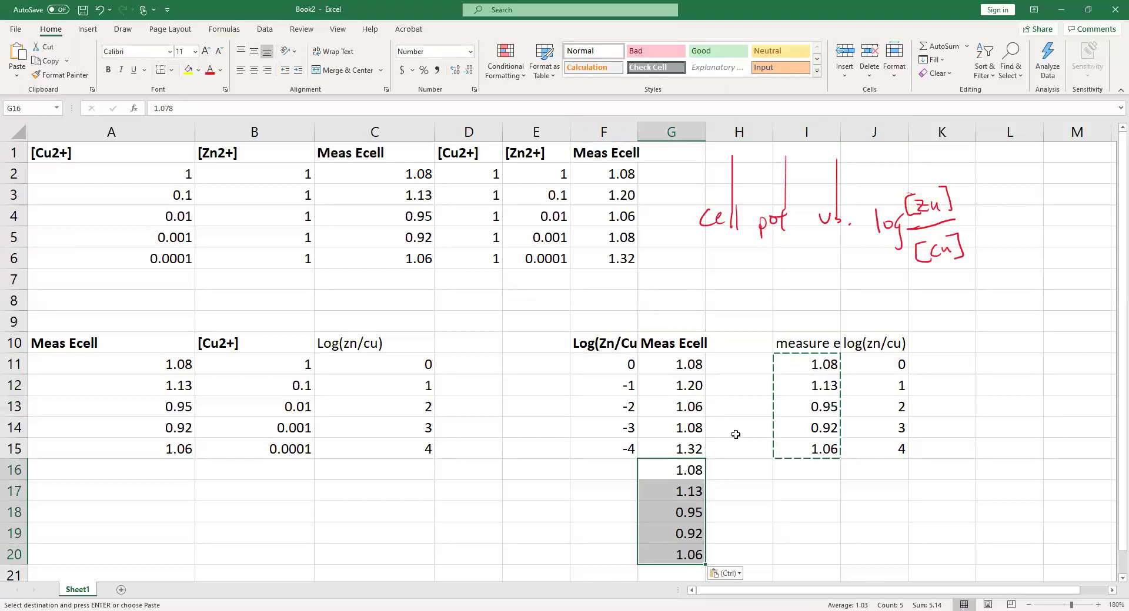
# Step: Copy the log(zn/cu) values from J11:J15 into F16:F20, directly below the zinc series log values
pyautogui.scroll(-3, 789, 393)
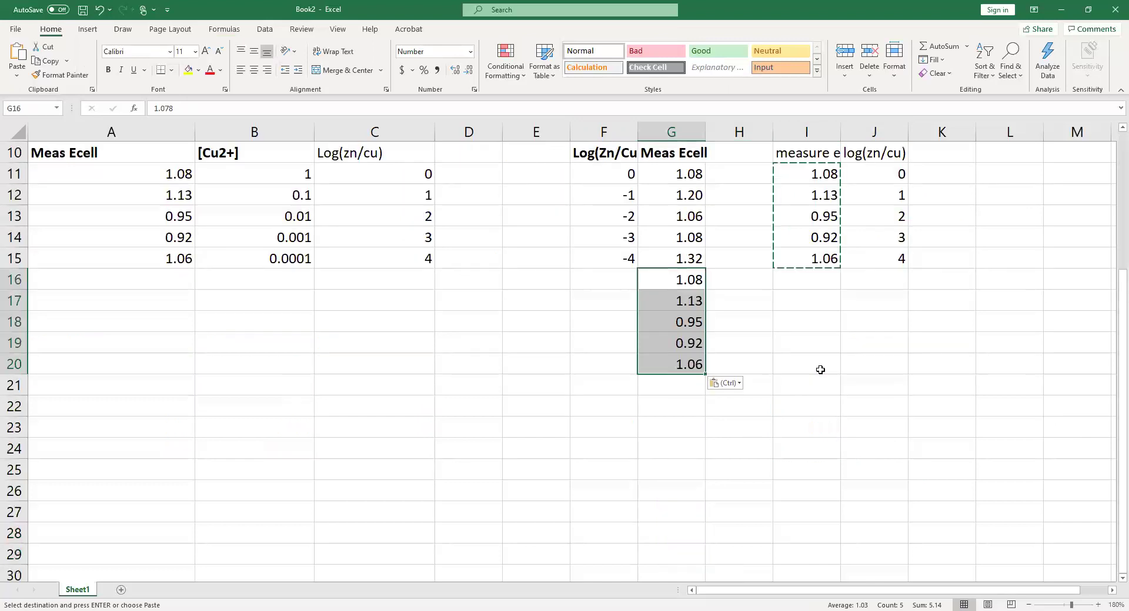
pyautogui.click(1122, 127)
pyautogui.click(879, 196)
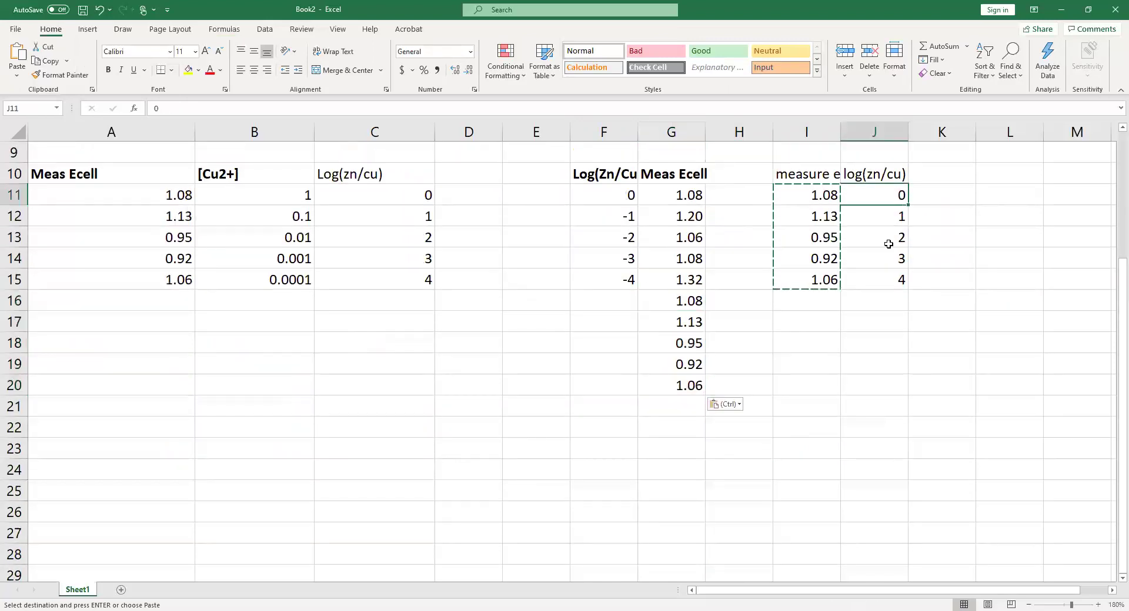
pyautogui.keyDown('shift'); pyautogui.click(892, 281); pyautogui.keyUp('shift')
pyautogui.hotkey('ctrl', 'c')
pyautogui.hotkey('ctrl', 'q')
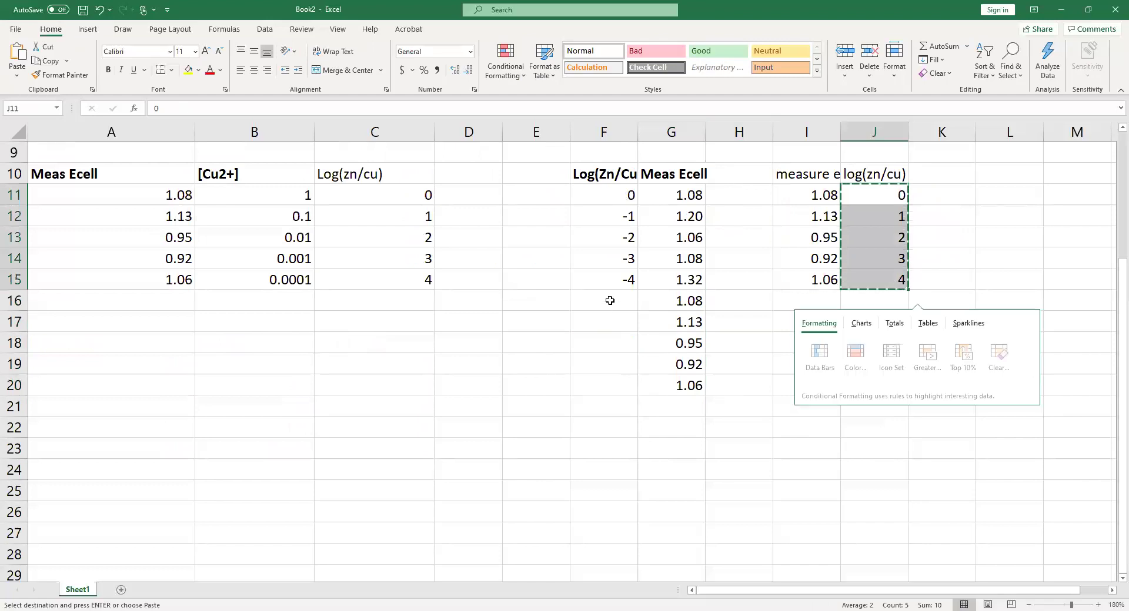
pyautogui.click(609, 301)
pyautogui.hotkey('ctrl', 'v')
# Step: Insert a markers-only scatter chart from the combined log and cell potential data in F11:G20
pyautogui.moveTo(592, 192); pyautogui.dragTo(660, 386)
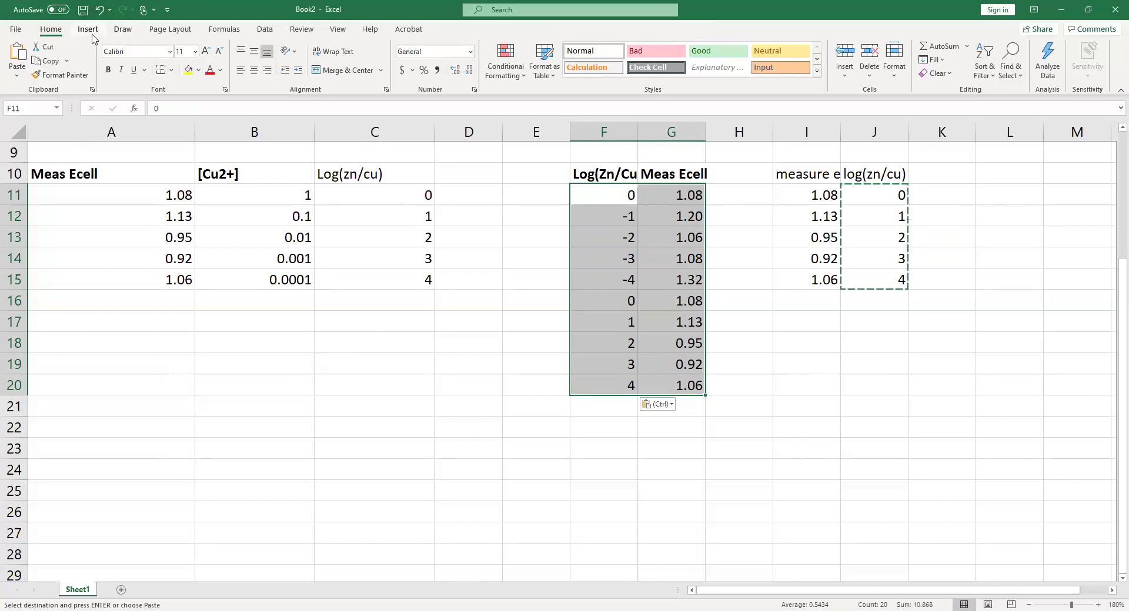
pyautogui.click(91, 36)
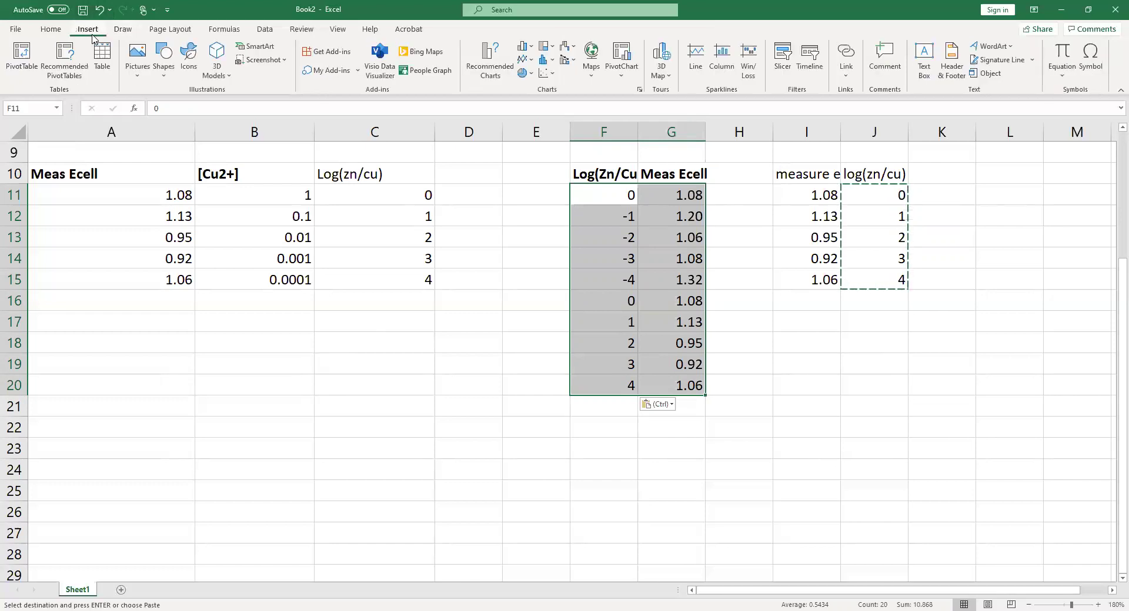
pyautogui.click(545, 72)
pyautogui.click(554, 109)
pyautogui.click(270, 194)
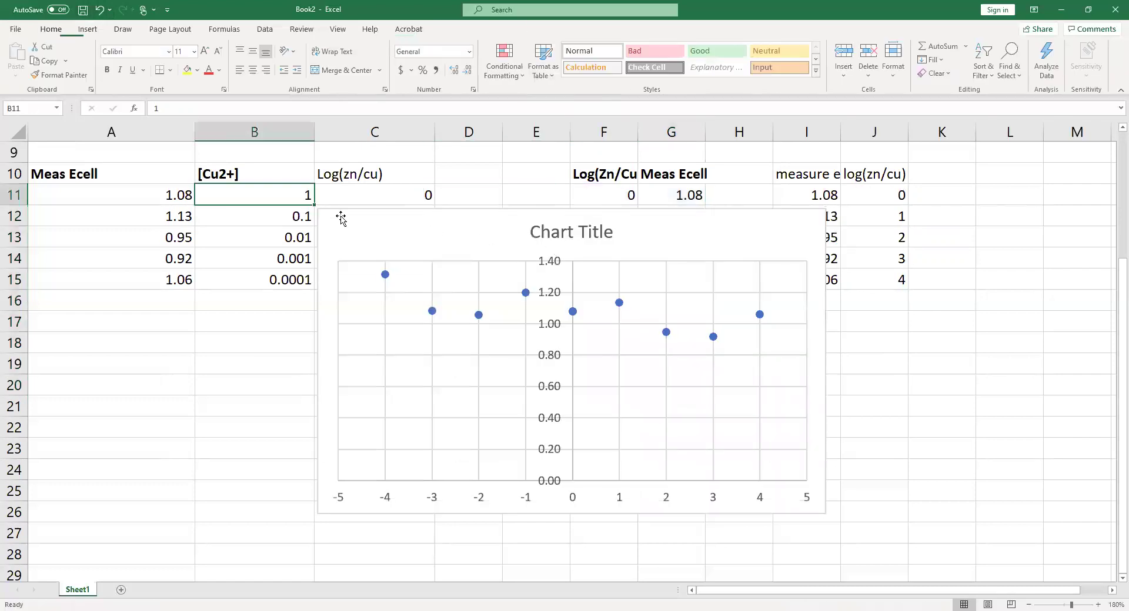
# Step: Reposition and enlarge the scatter chart to span about columns B to J, and delete its chart title
pyautogui.moveTo(341, 219); pyautogui.dragTo(235, 190)
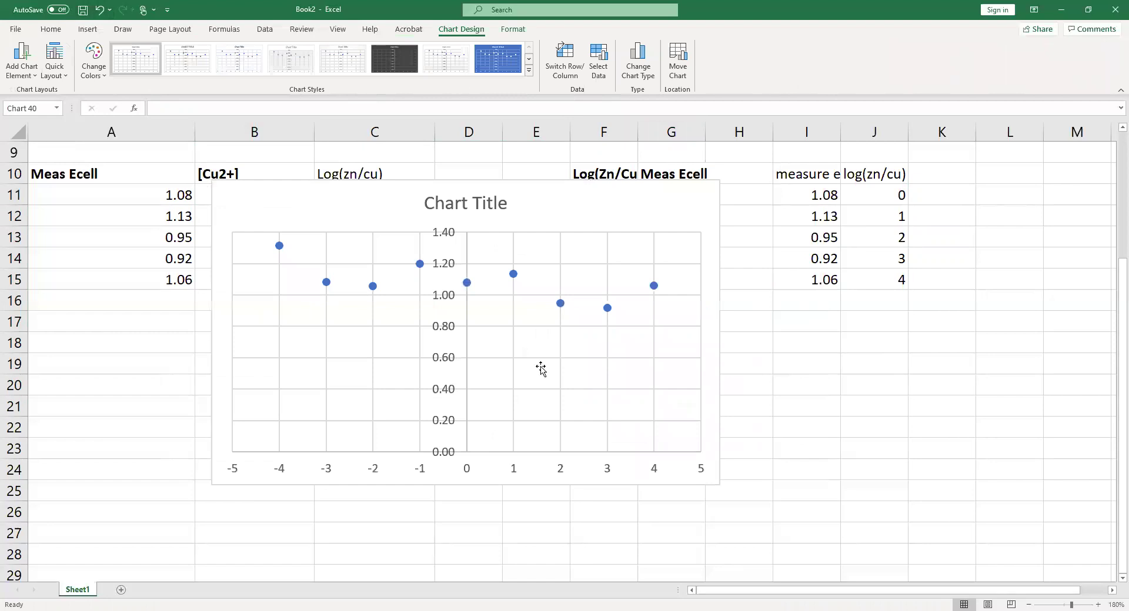
pyautogui.moveTo(540, 369); pyautogui.dragTo(520, 365)
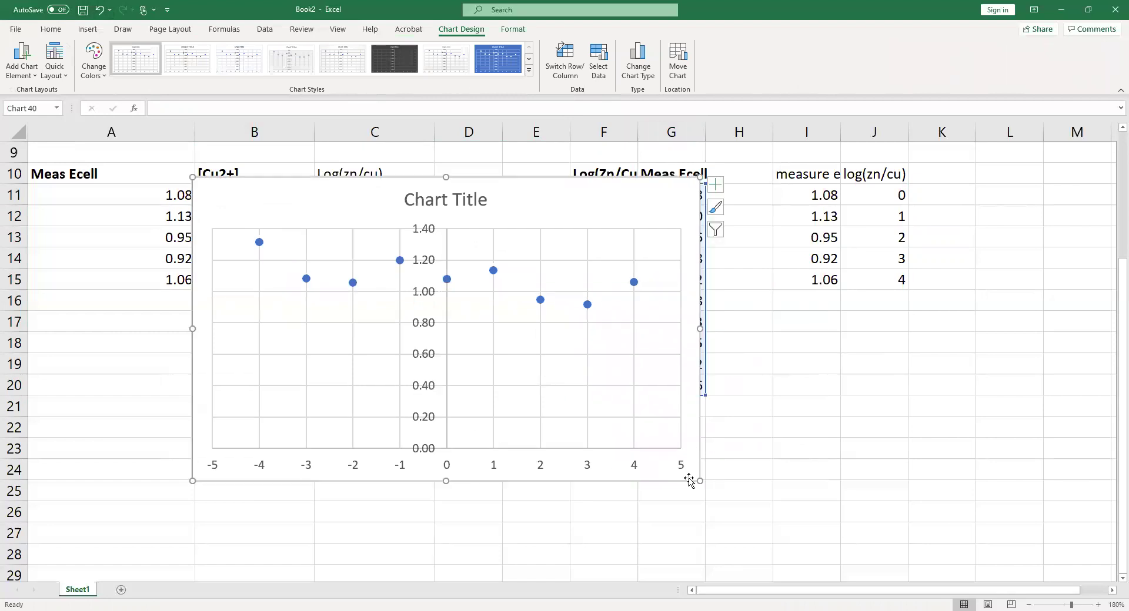
pyautogui.click(951, 561)
pyautogui.moveTo(698, 481); pyautogui.dragTo(967, 555)
pyautogui.click(1000, 556)
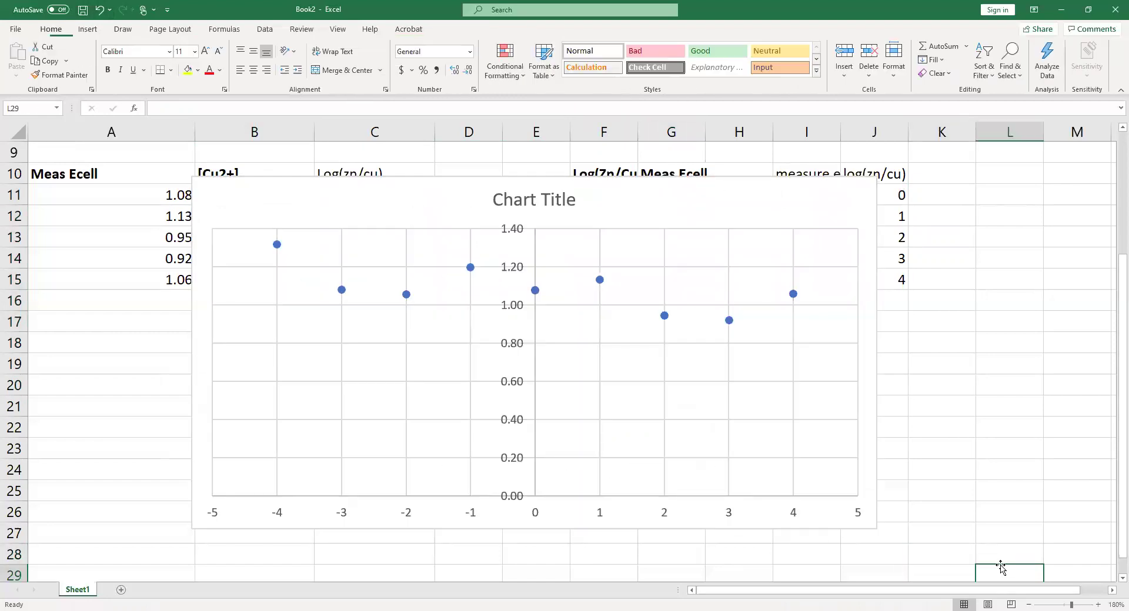
pyautogui.click(570, 202)
pyautogui.press('Delete')
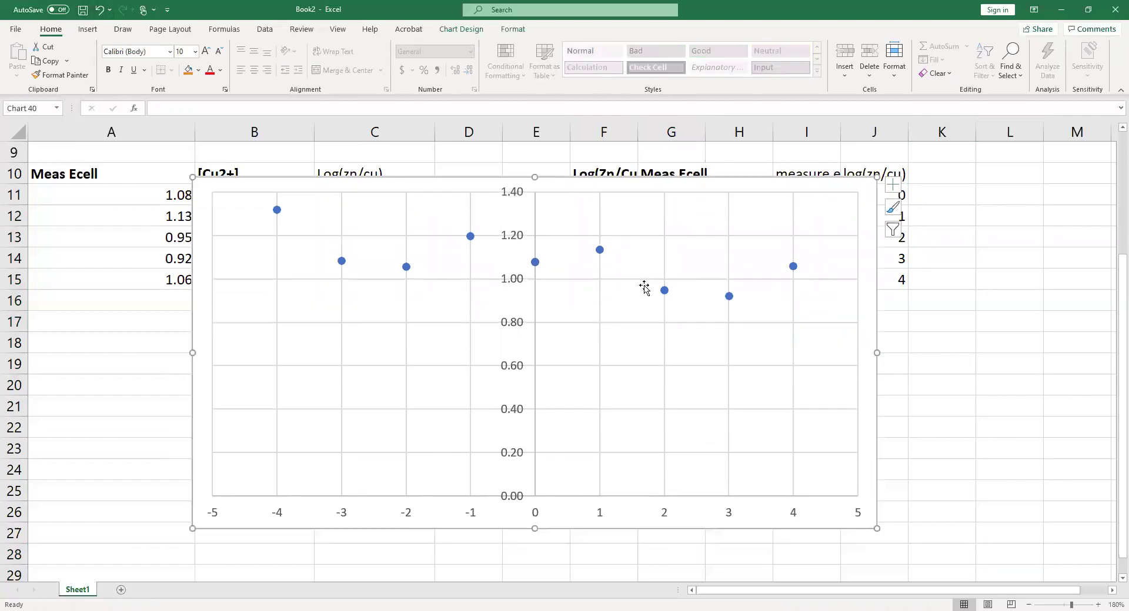
# Step: Add a linear trendline to the data series, with its equation and R-squared value displayed on the chart
pyautogui.click(277, 212)
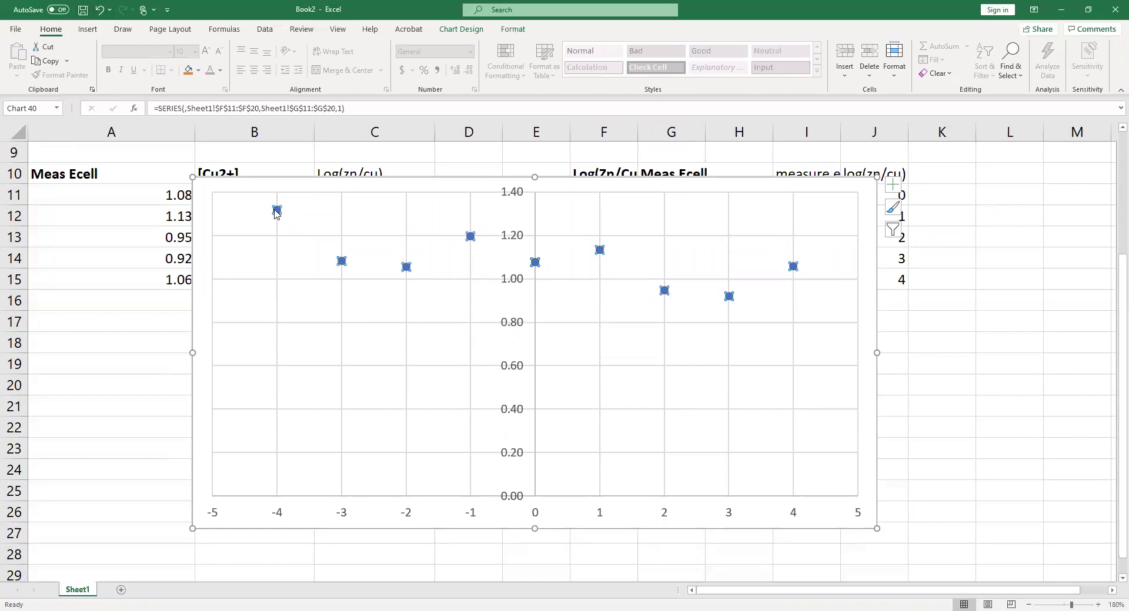
pyautogui.click(277, 211)
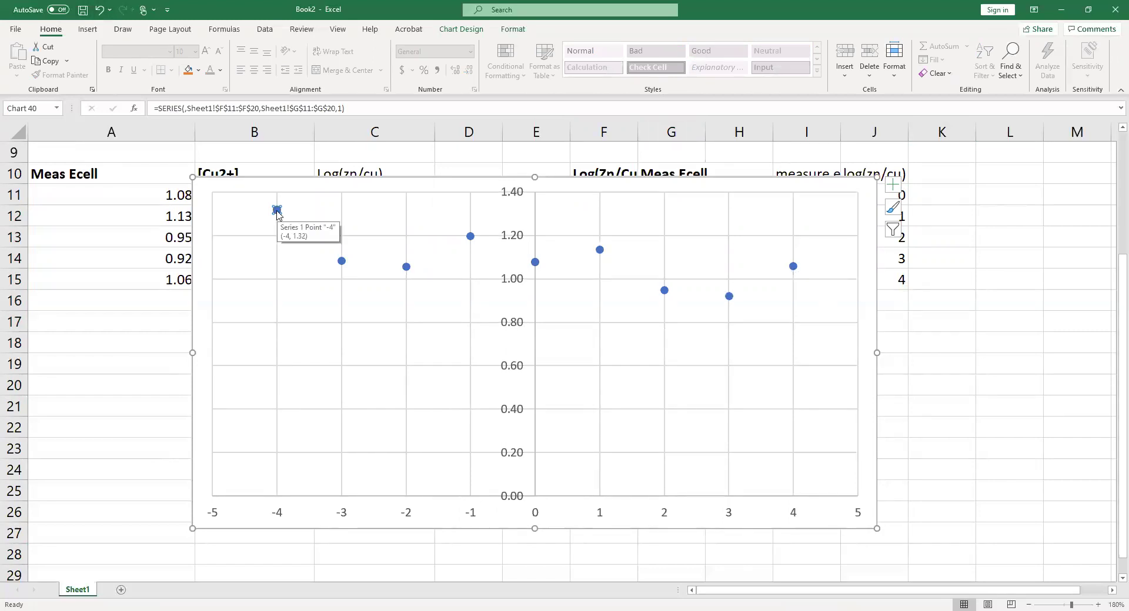
pyautogui.rightClick(277, 212)
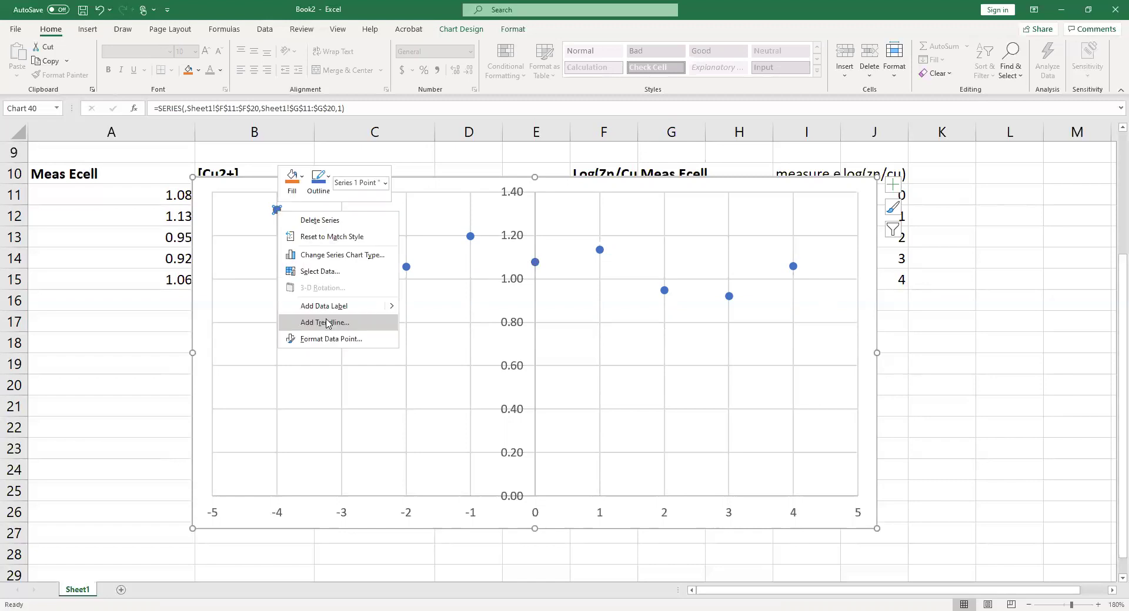
pyautogui.click(327, 322)
pyautogui.click(1055, 449)
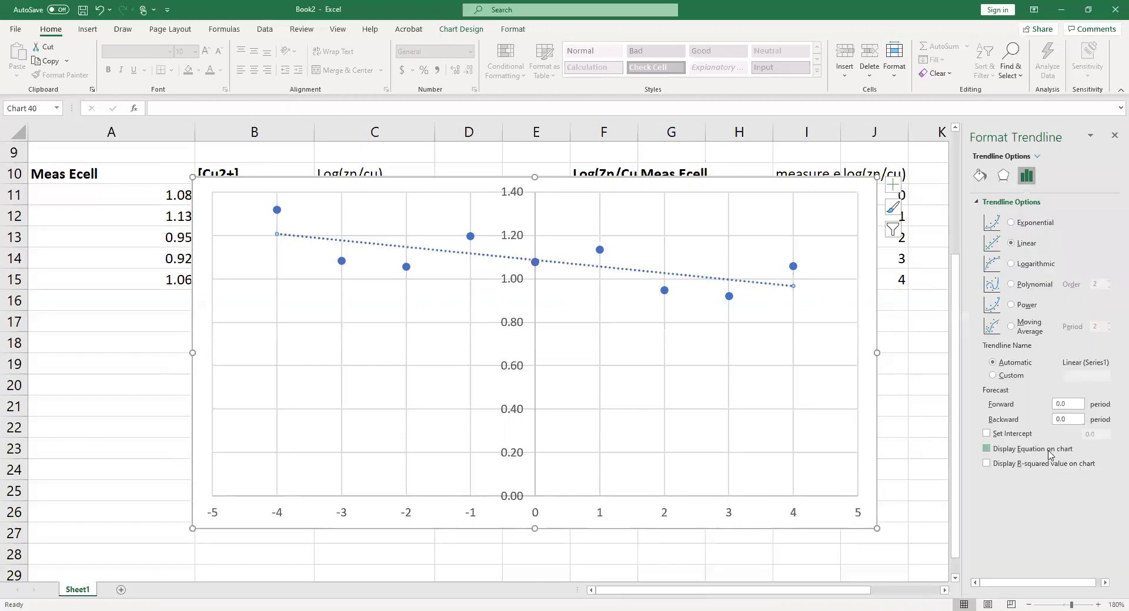
pyautogui.click(1054, 464)
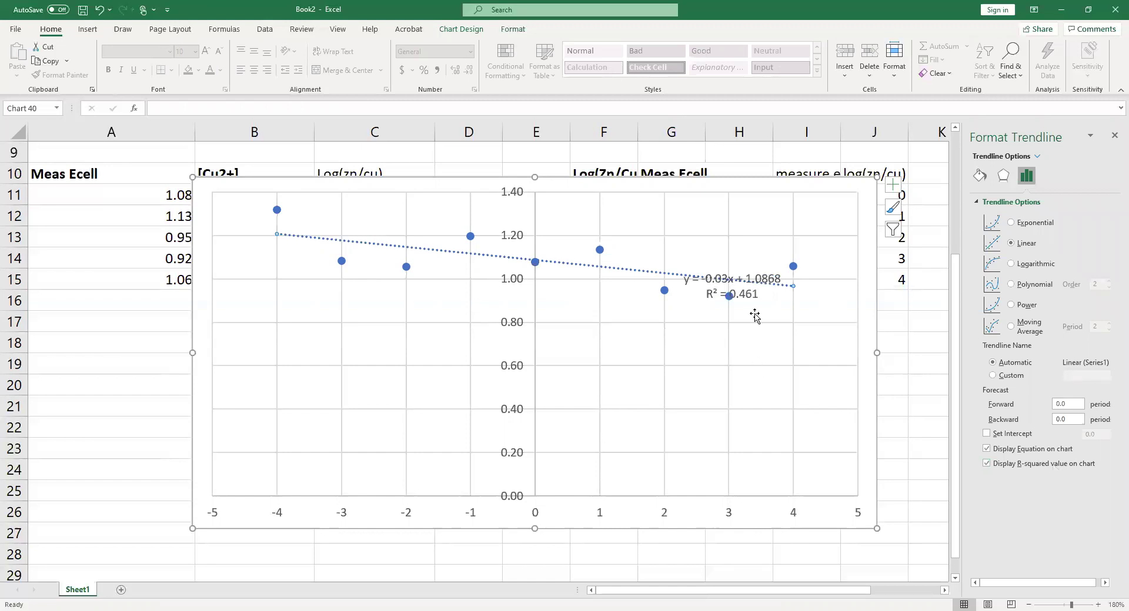
# Step: Move the trendline equation label into the empty area below the line and delete the chart's vertical and horizontal gridlines
pyautogui.click(747, 271)
pyautogui.moveTo(747, 271); pyautogui.dragTo(644, 391)
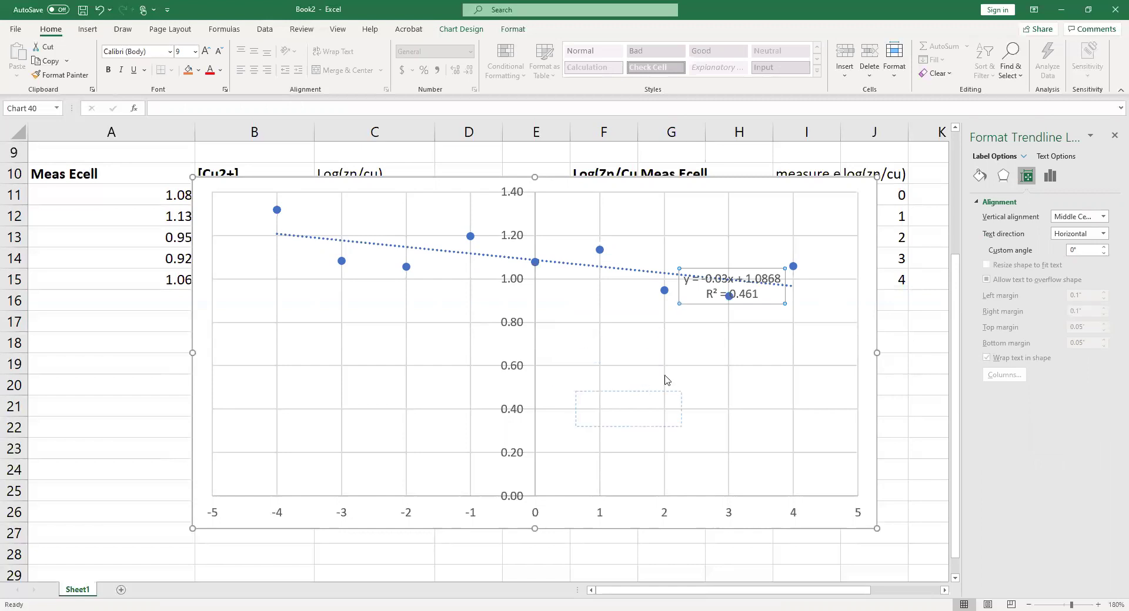
pyautogui.click(664, 379)
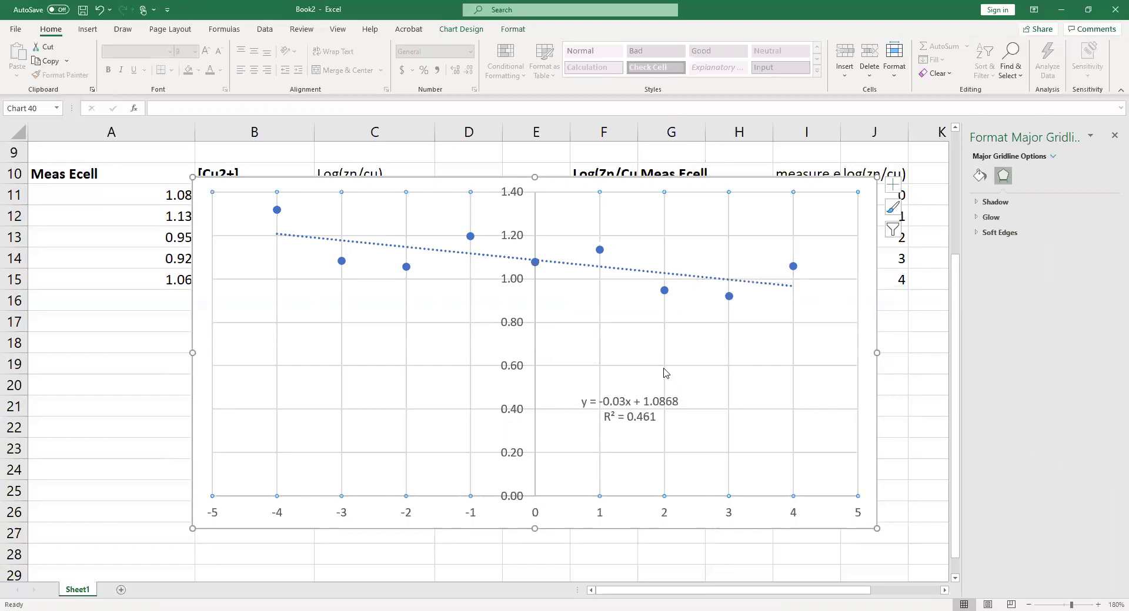
pyautogui.press('Escape')
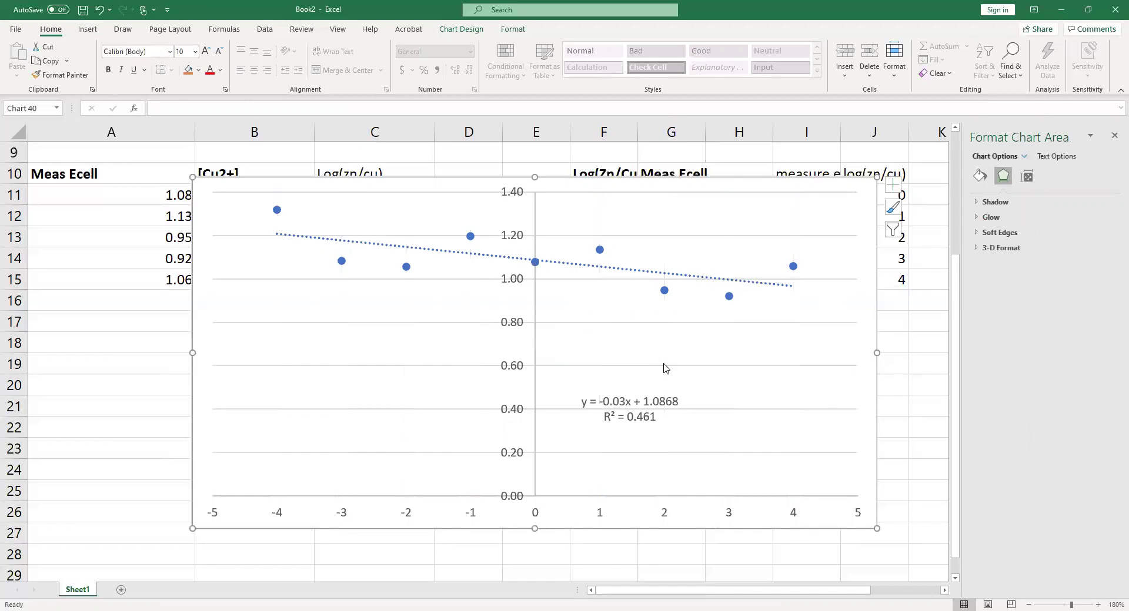
pyautogui.press('Delete')
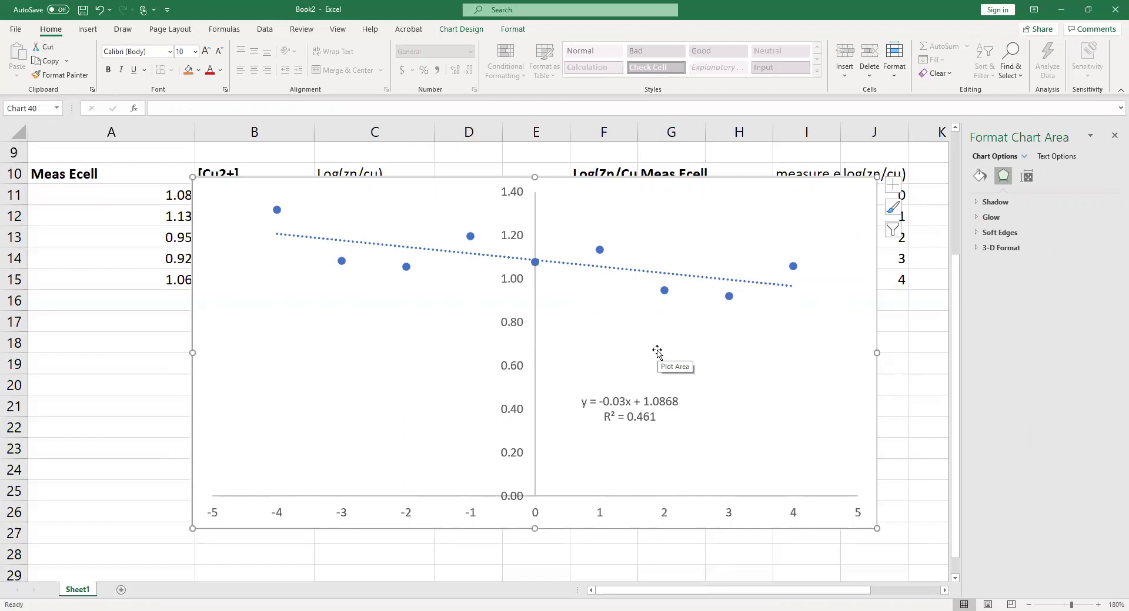
# Step: Shift the chart to partly cover column A and review its points and trendline equation against the source data
pyautogui.moveTo(214, 183); pyautogui.dragTo(151, 182)
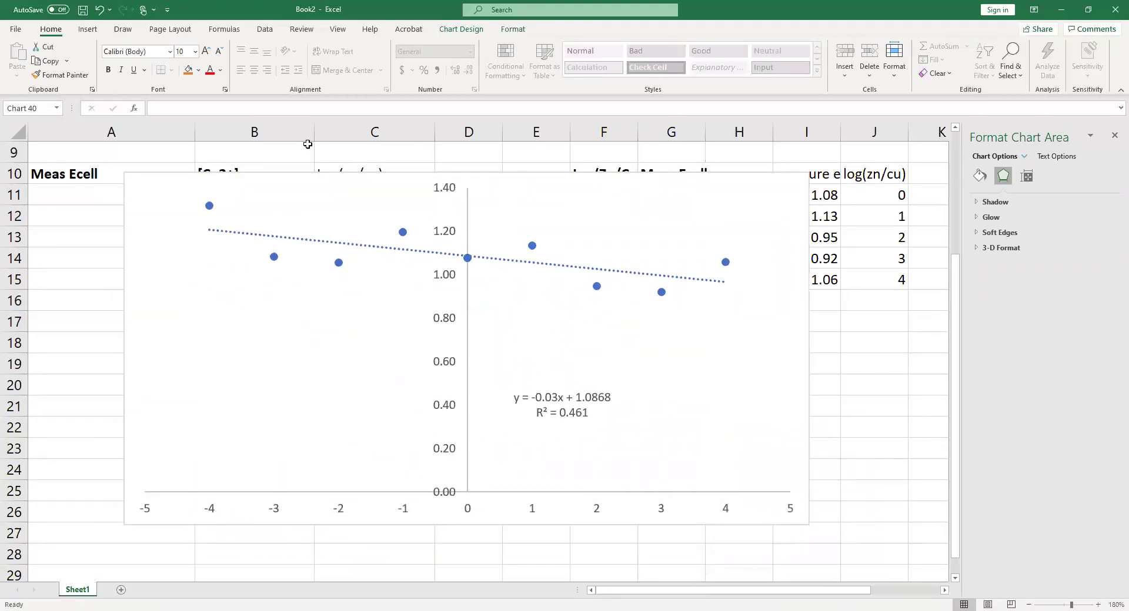
pyautogui.scroll(2, 364, 159)
pyautogui.scroll(2, 363, 159)
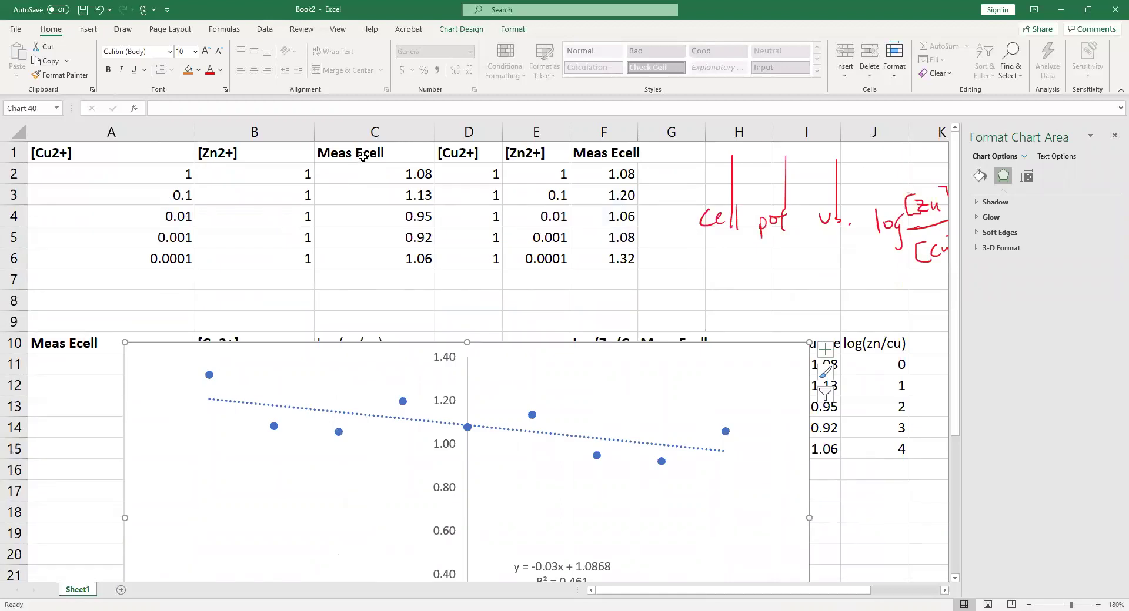
pyautogui.scroll(-3, 362, 157)
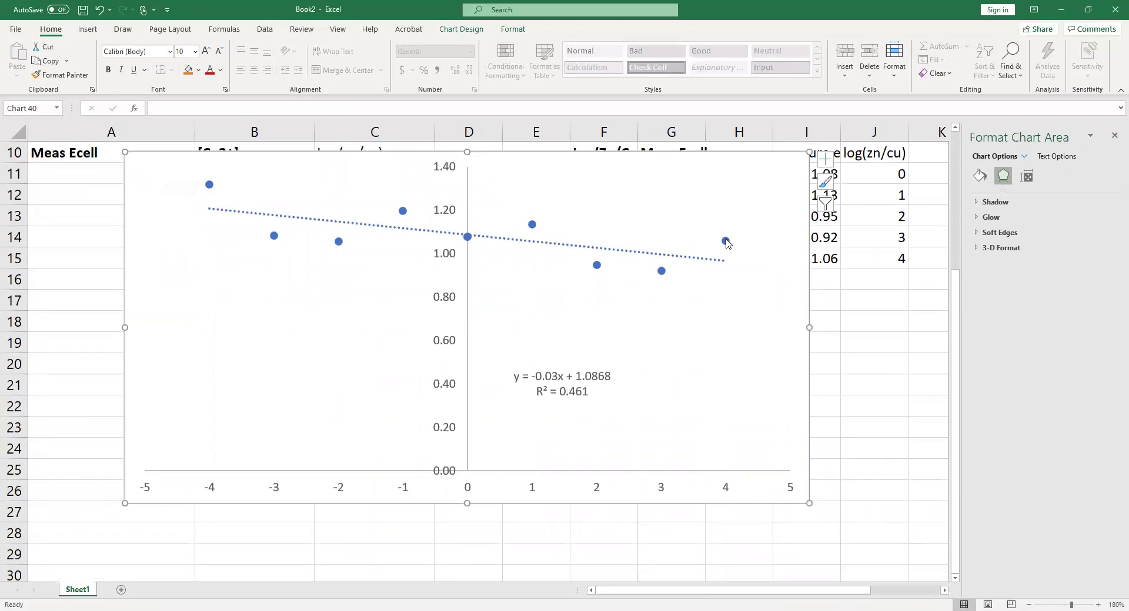
pyautogui.moveTo(727, 244)
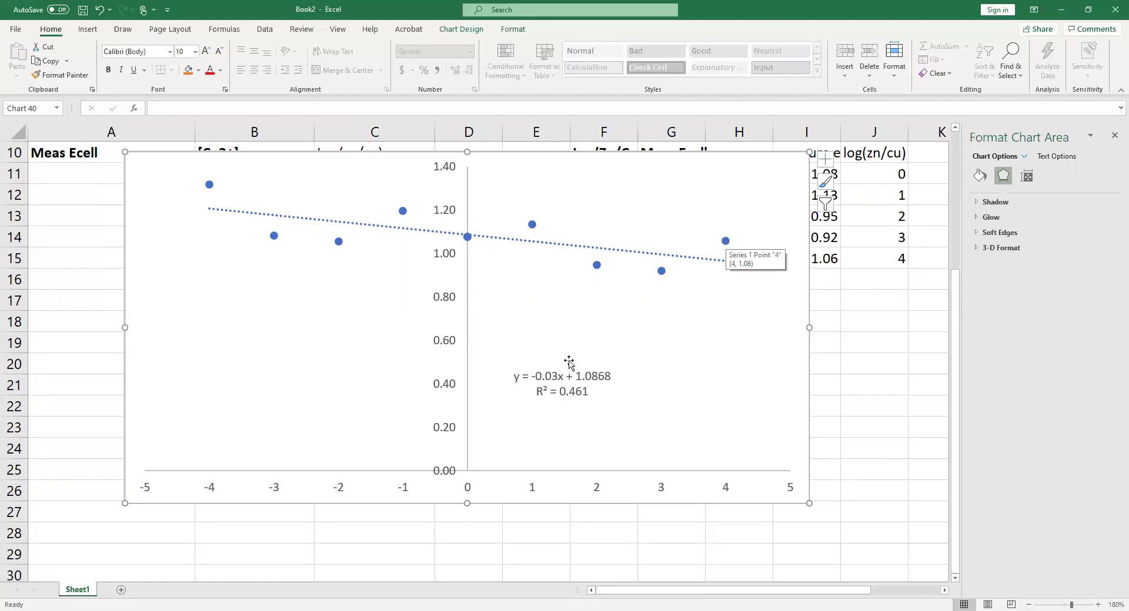
pyautogui.click(554, 381)
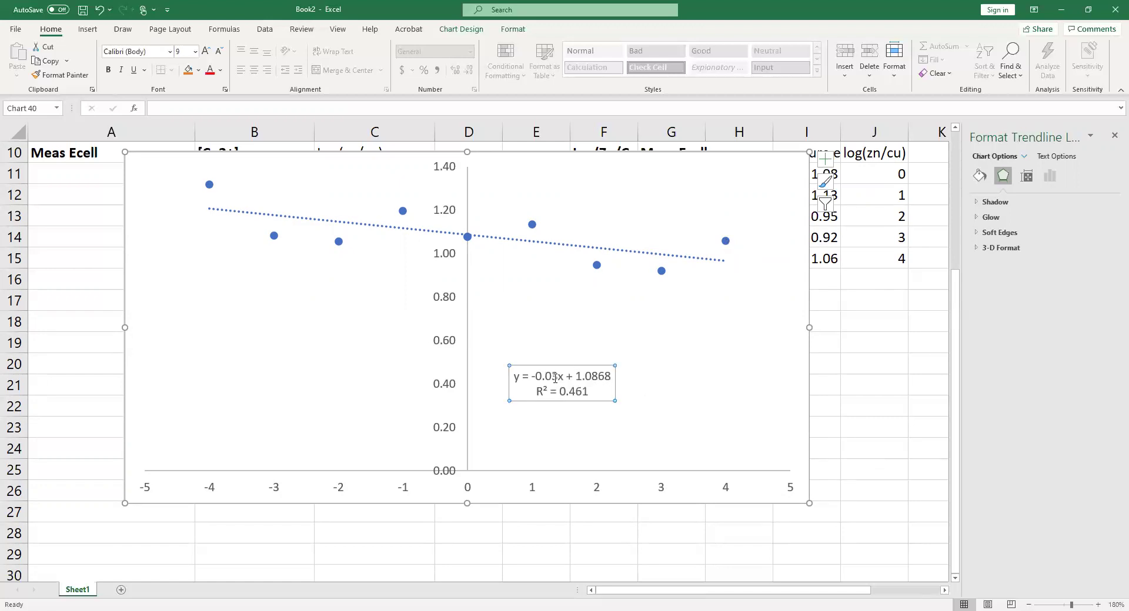